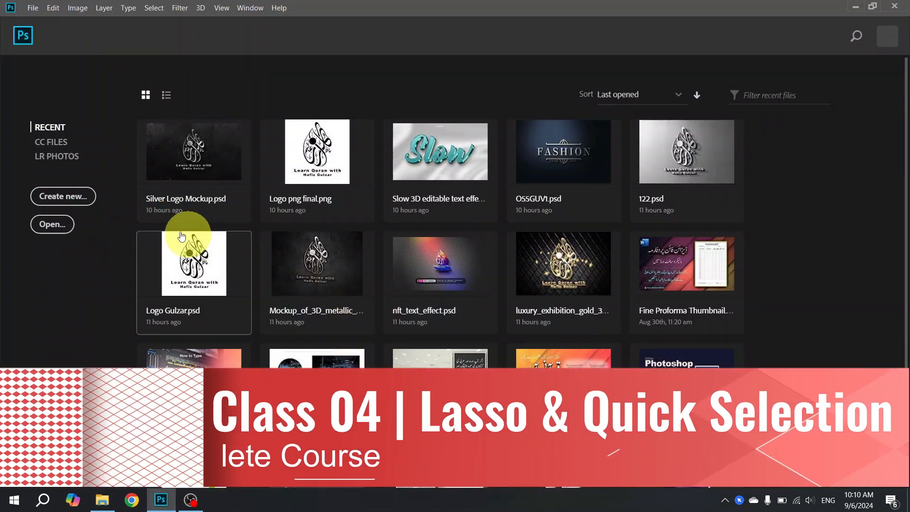
# Step: Create a new landscape document of 1920 x 1080 pixels at 300 ppi in RGB with a white background
pyautogui.click(76, 199)
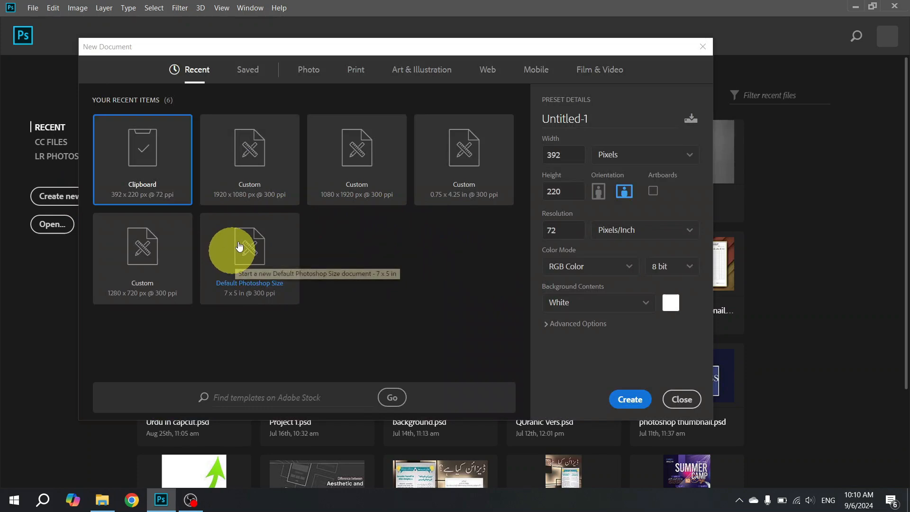
pyautogui.click(349, 171)
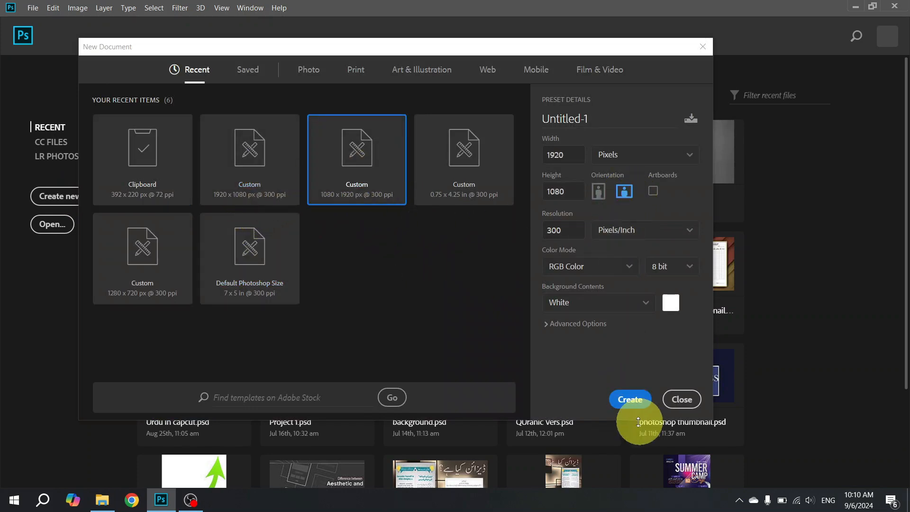
pyautogui.click(625, 401)
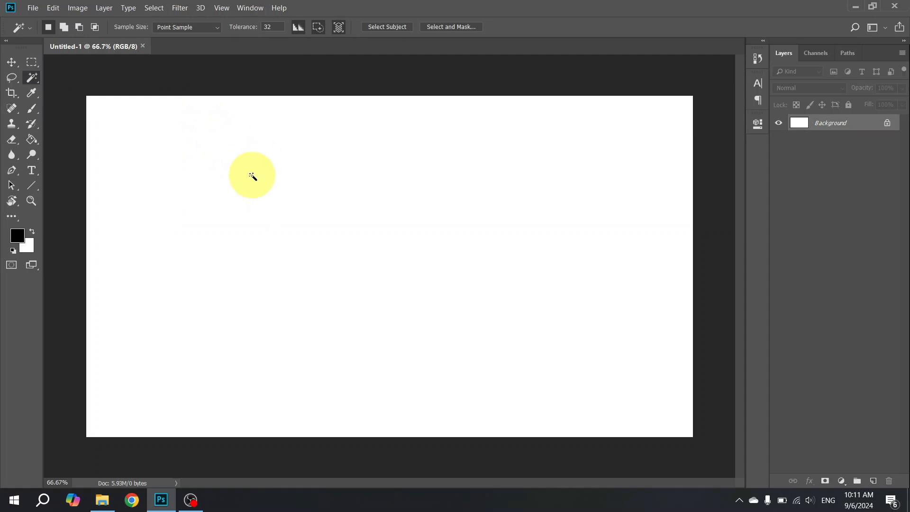
# Step: Choose the Lasso tool and look at the other lasso variants grouped with it
pyautogui.click(12, 80)
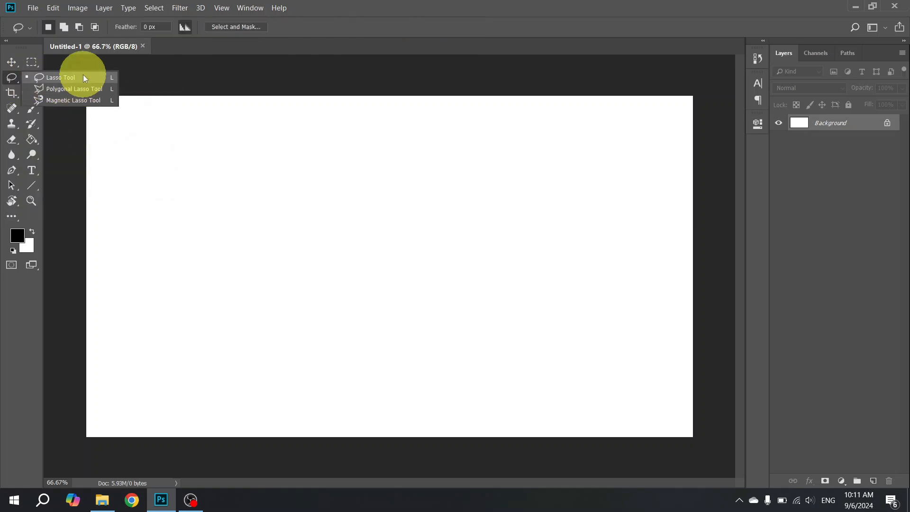
pyautogui.click(15, 75)
pyautogui.click(15, 76)
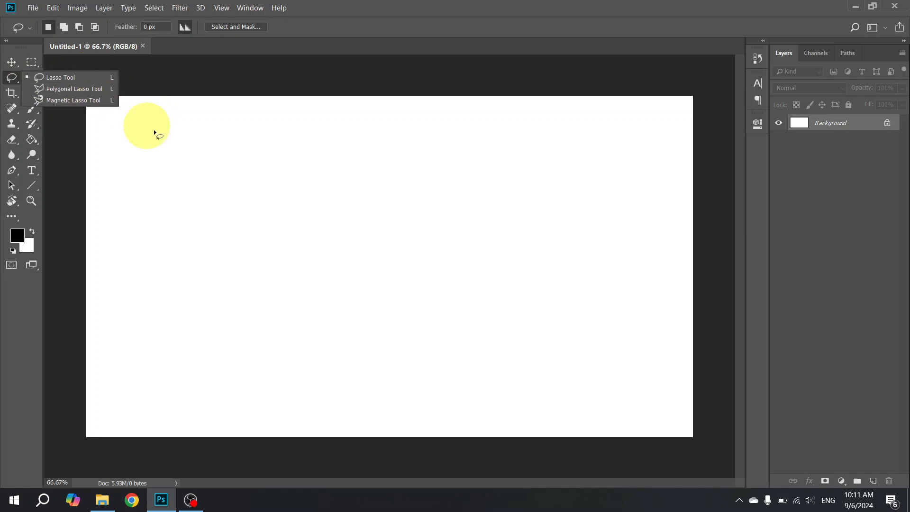
pyautogui.click(142, 145)
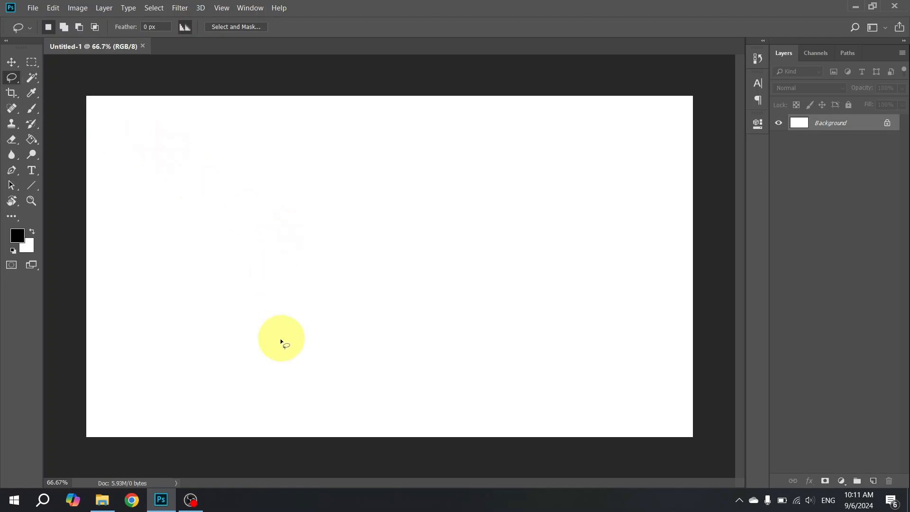
# Step: Place flag.jpg from the desktop folder Images for Photoshop into the blank document and commit the placement
pyautogui.press('super+d')
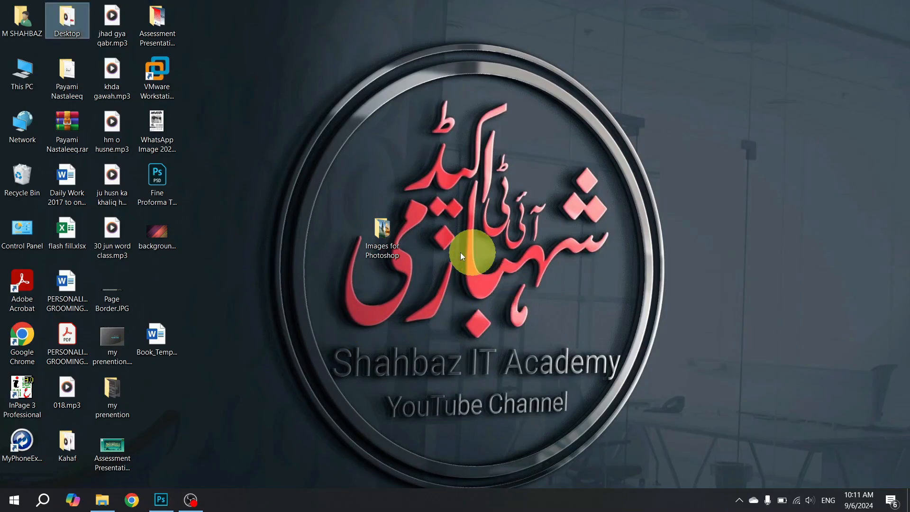
pyautogui.doubleClick(374, 231)
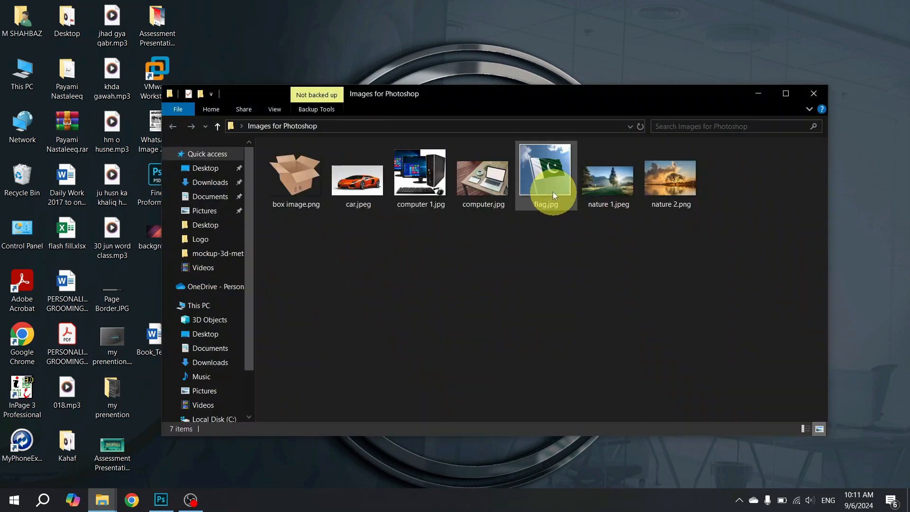
pyautogui.moveTo(541, 205); pyautogui.dragTo(437, 259)
pyautogui.hotkey('alt', 'Tab')
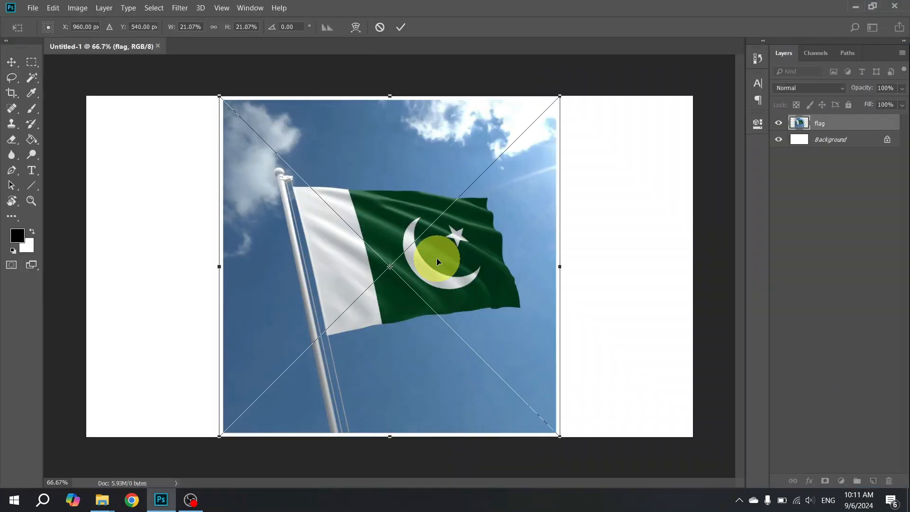
pyautogui.press('l')
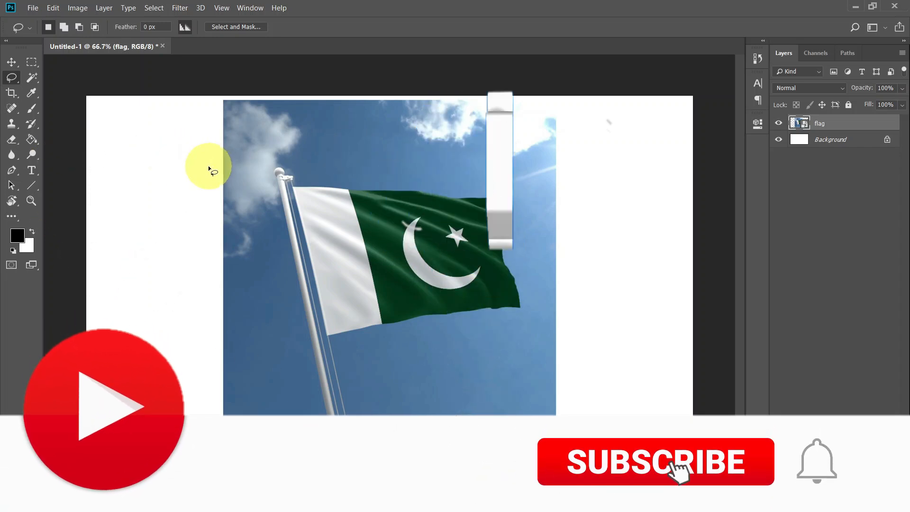
# Step: Try selecting the flag with the Rectangular Marquee tool at its fixed size of 100 by 100 px
pyautogui.click(30, 63)
pyautogui.moveTo(285, 187); pyautogui.dragTo(517, 296)
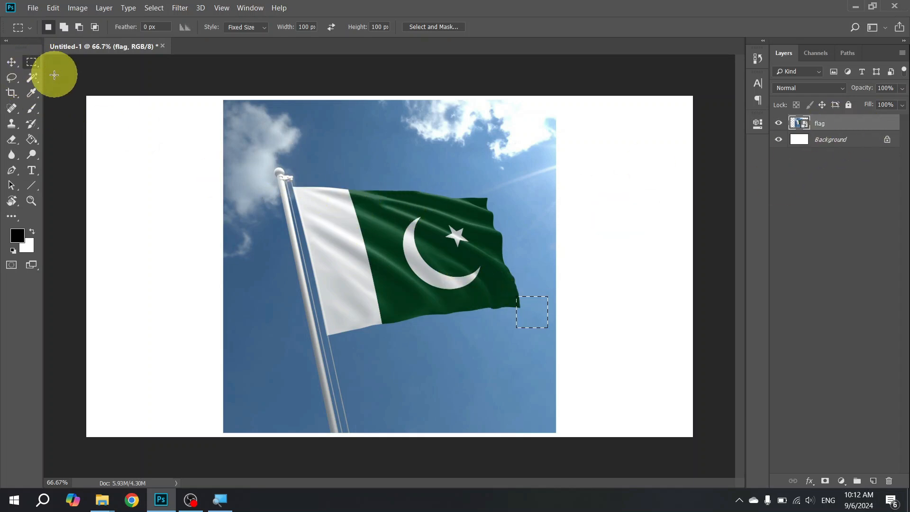
pyautogui.click(402, 238)
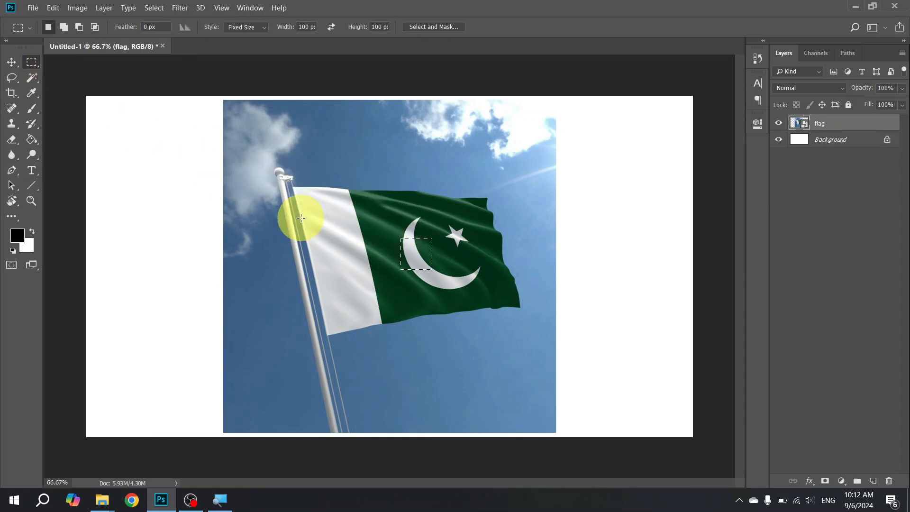
pyautogui.click(446, 296)
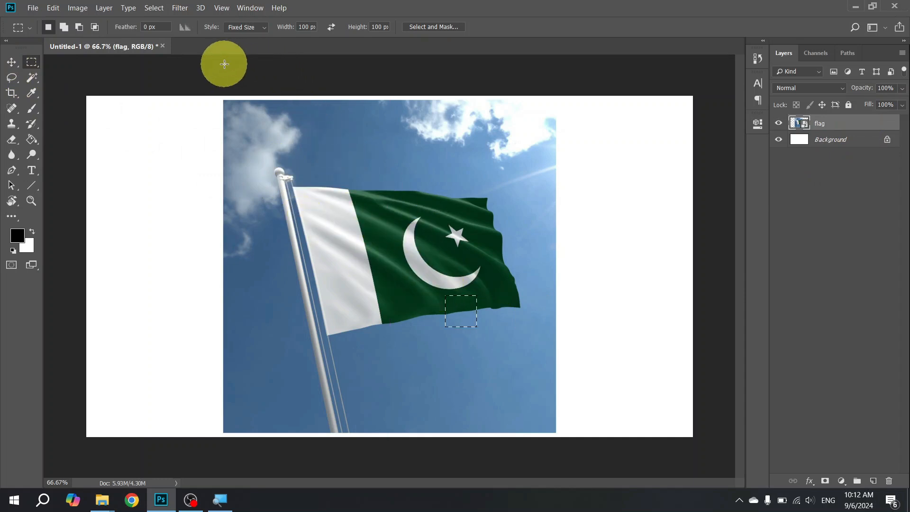
# Step: Set the Rectangular Marquee style to Normal and draw a rectangular selection over most of the flag
pyautogui.click(253, 27)
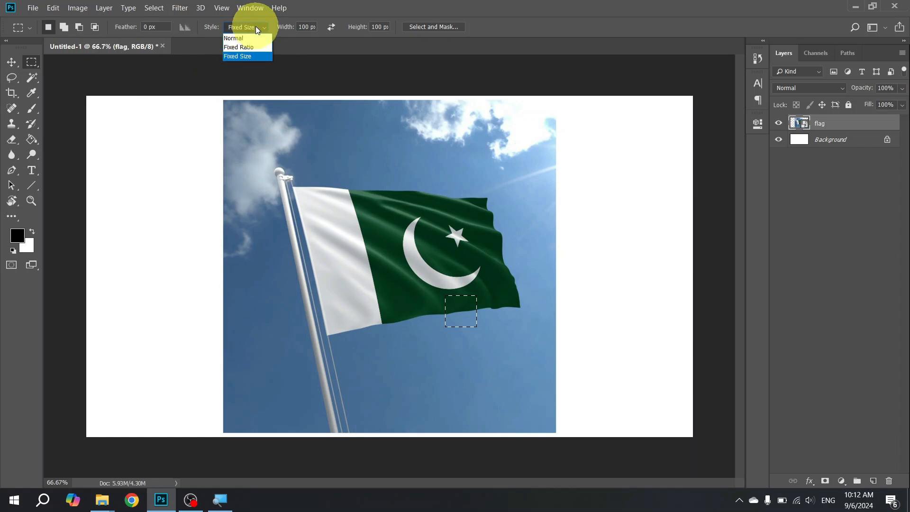
pyautogui.click(261, 39)
pyautogui.moveTo(325, 183); pyautogui.dragTo(537, 290)
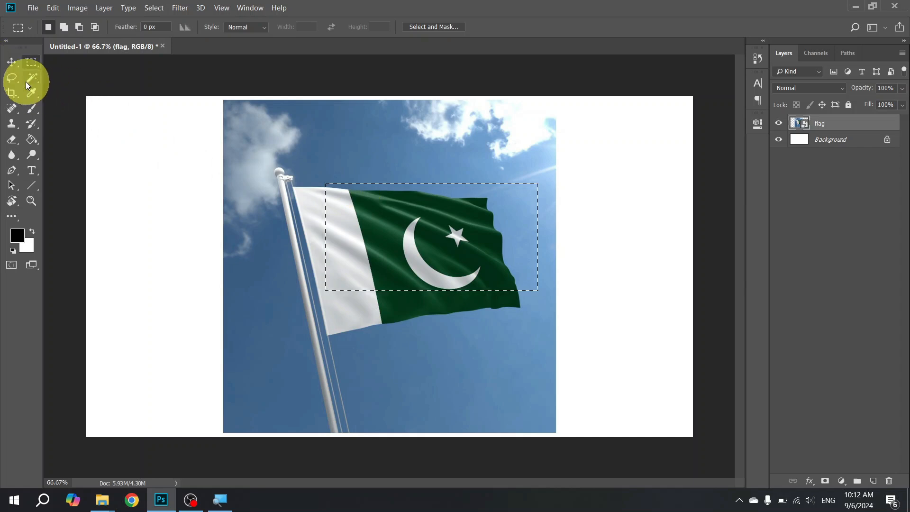
# Step: Draw a loose freehand selection around the flag and the top of its pole with the Lasso tool
pyautogui.click(12, 78)
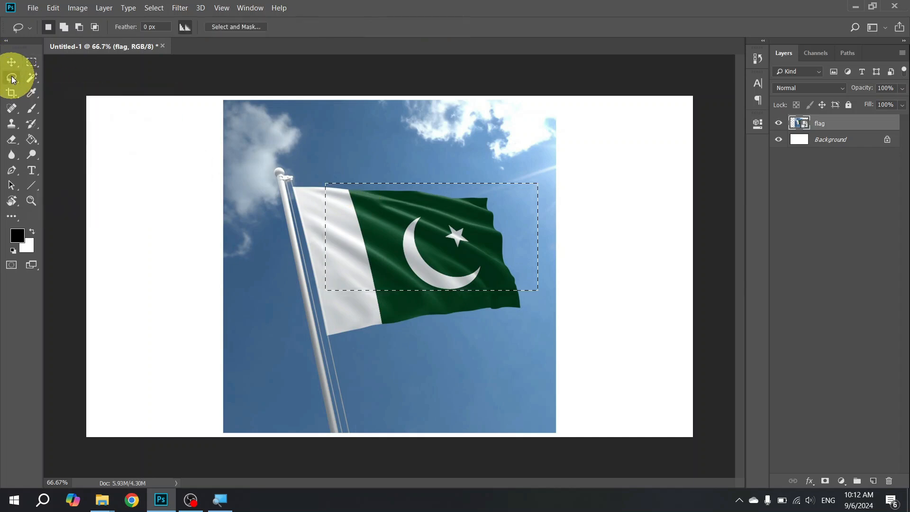
pyautogui.click(411, 223)
pyautogui.moveTo(402, 179)
pyautogui.mouseDown()
pyautogui.moveTo(492, 187)
pyautogui.moveTo(507, 210)
pyautogui.moveTo(535, 305)
pyautogui.moveTo(516, 327)
pyautogui.moveTo(464, 331)
pyautogui.mouseUp()
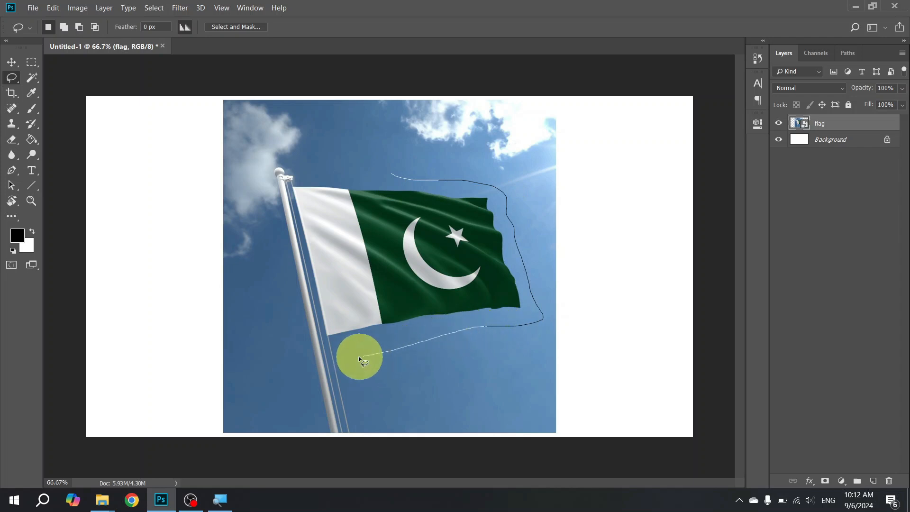
pyautogui.moveTo(334, 359)
pyautogui.mouseDown()
pyautogui.moveTo(313, 358)
pyautogui.moveTo(303, 344)
pyautogui.moveTo(271, 147)
pyautogui.moveTo(314, 147)
pyautogui.moveTo(400, 174)
pyautogui.mouseUp()
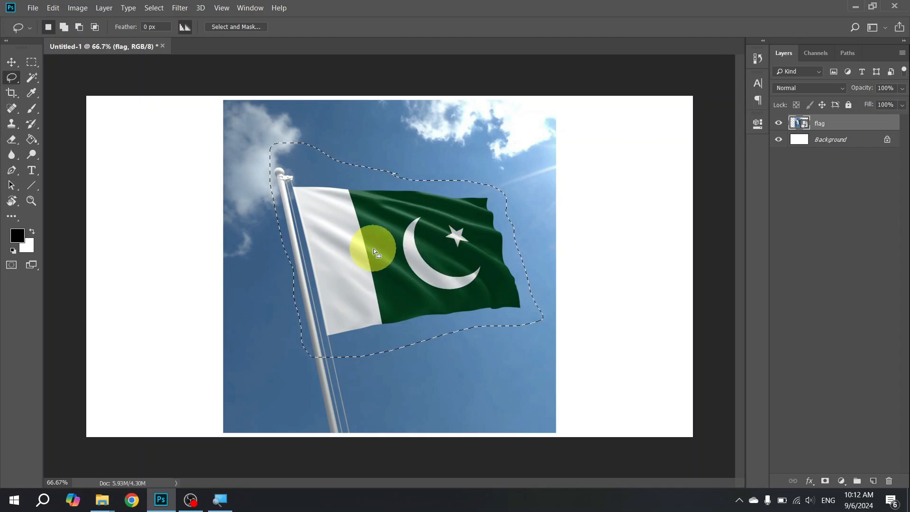
# Step: Deselect the lasso selection around the flag, bring it back with Reselect, and deselect it again
pyautogui.scroll(1, 374, 249)
pyautogui.scroll(2, 371, 238)
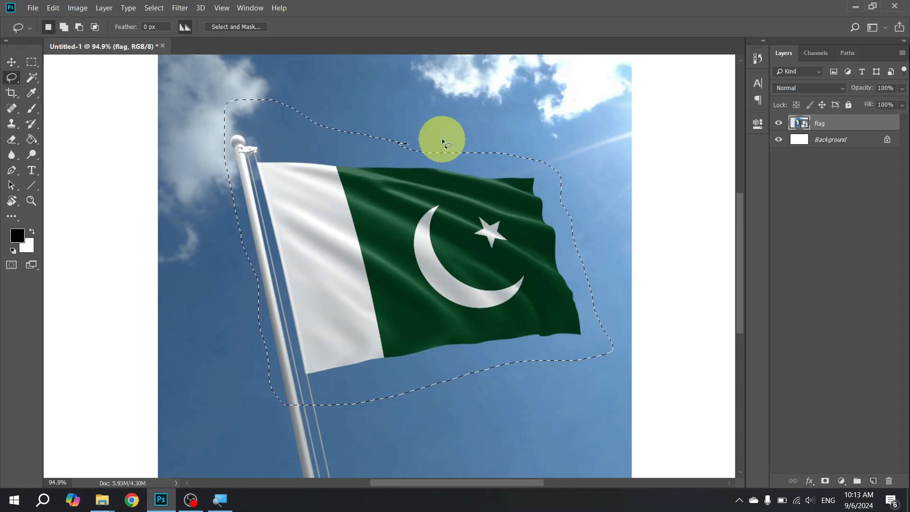
pyautogui.hotkey('ctrl', 'd')
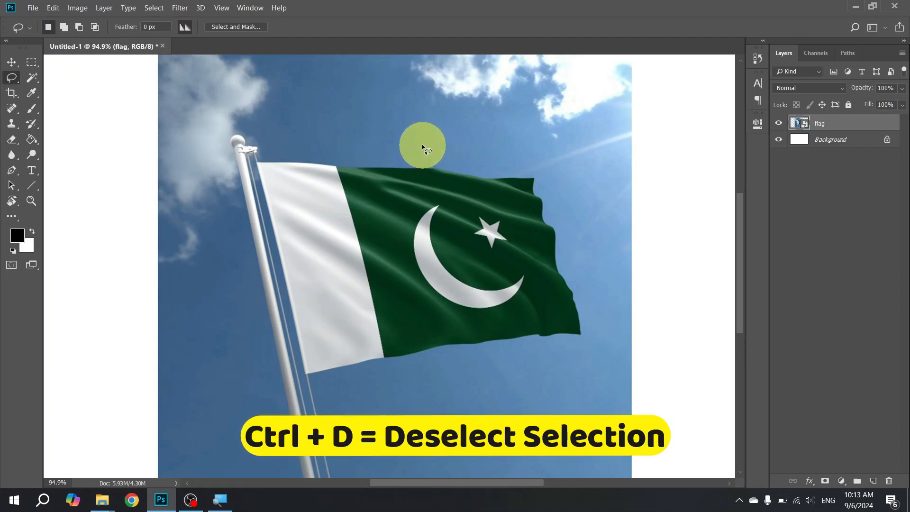
pyautogui.hotkey('ctrl', 'shift', 'd')
pyautogui.click(158, 11)
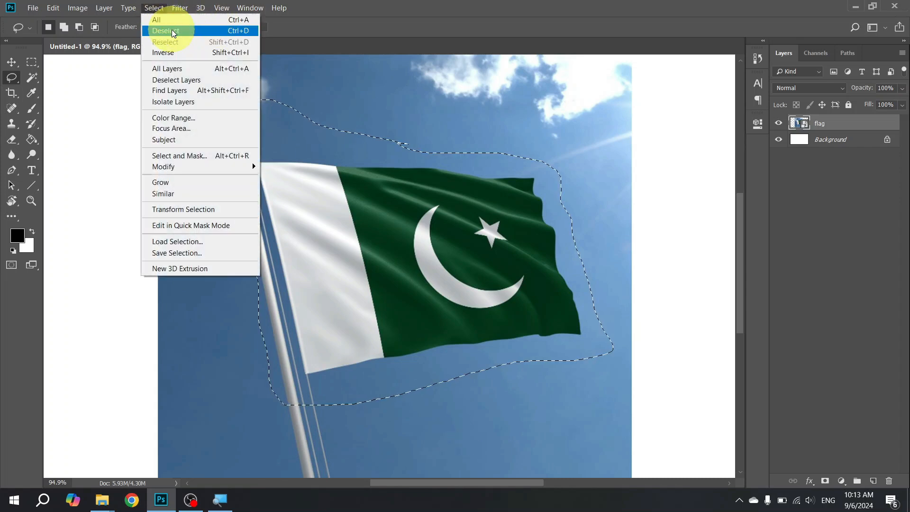
pyautogui.click(224, 31)
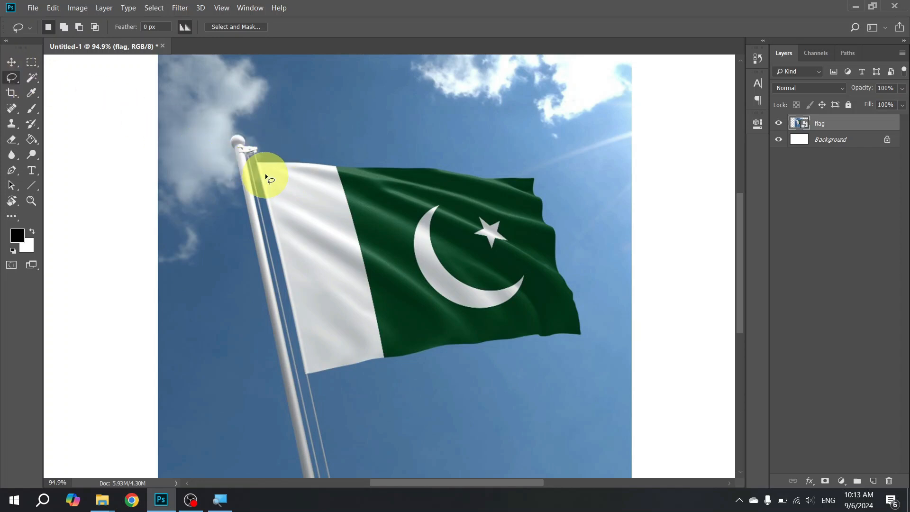
# Step: Trace a closer freehand Lasso selection along the flag's edges and the adjoining part of the pole
pyautogui.moveTo(259, 164); pyautogui.dragTo(403, 166)
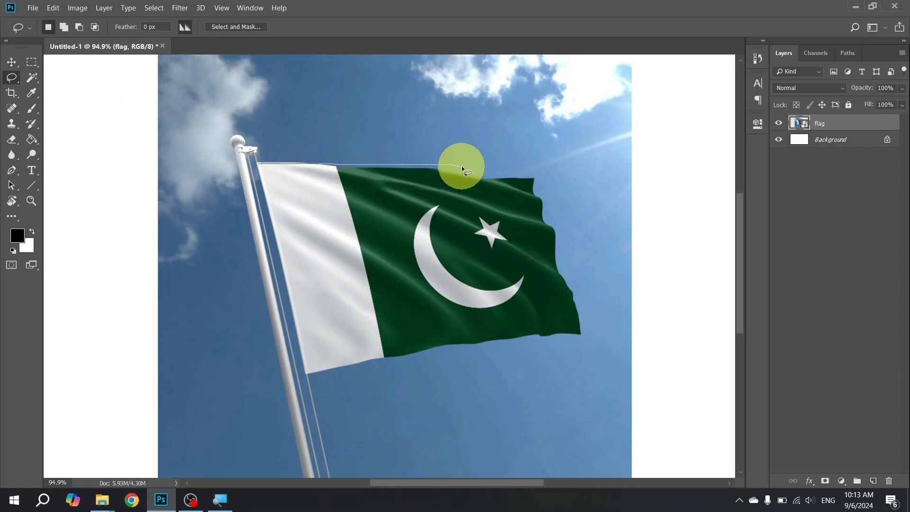
pyautogui.moveTo(481, 176)
pyautogui.mouseDown()
pyautogui.moveTo(542, 177)
pyautogui.moveTo(546, 211)
pyautogui.moveTo(565, 230)
pyautogui.moveTo(566, 261)
pyautogui.moveTo(587, 293)
pyautogui.moveTo(592, 345)
pyautogui.moveTo(518, 352)
pyautogui.mouseUp()
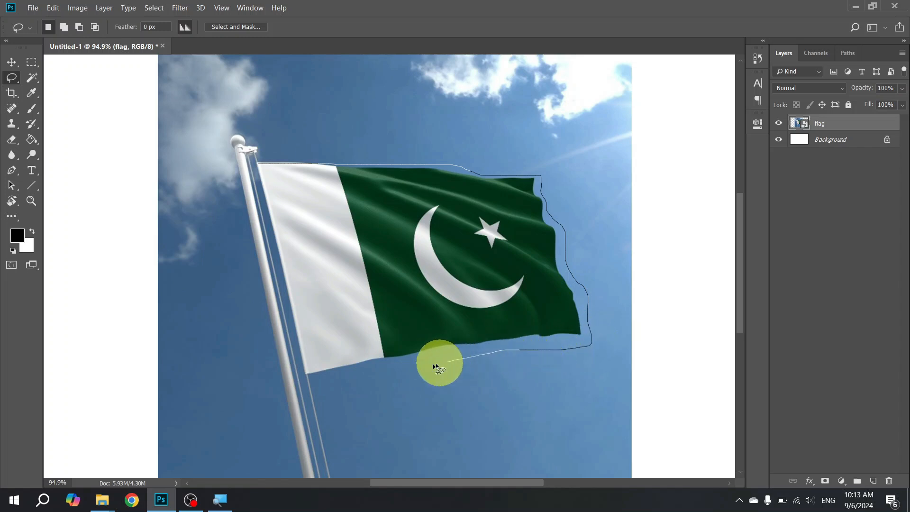
pyautogui.moveTo(291, 378); pyautogui.dragTo(238, 215)
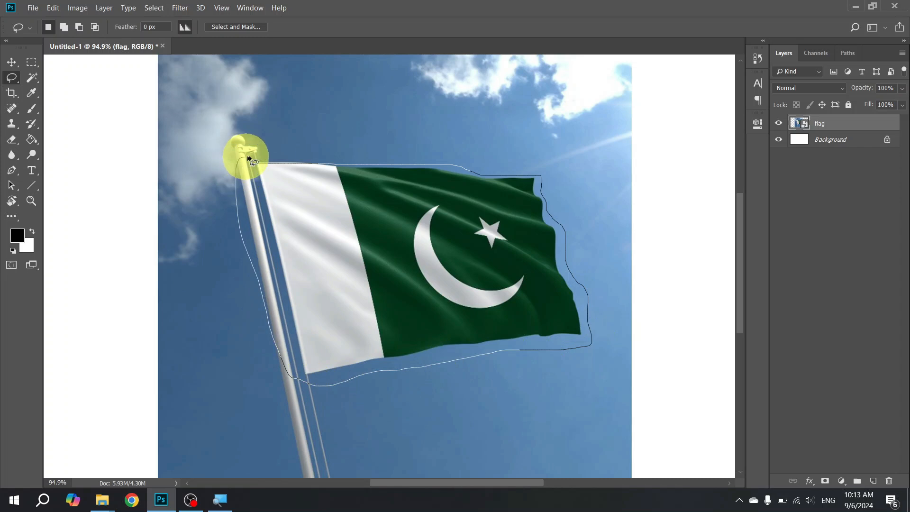
pyautogui.moveTo(264, 162); pyautogui.dragTo(252, 158)
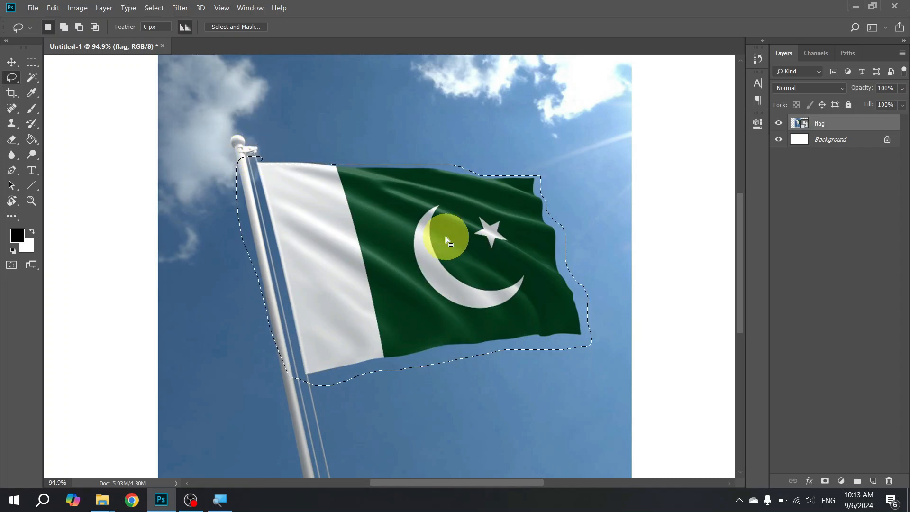
# Step: Copy the lassoed flag area and paste it as a new layer above the flag layer
pyautogui.rightClick(373, 206)
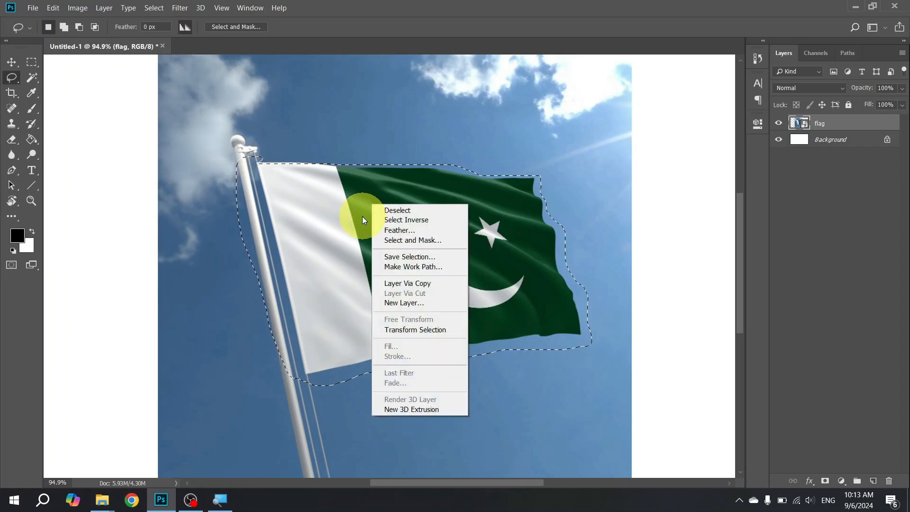
pyautogui.click(51, 8)
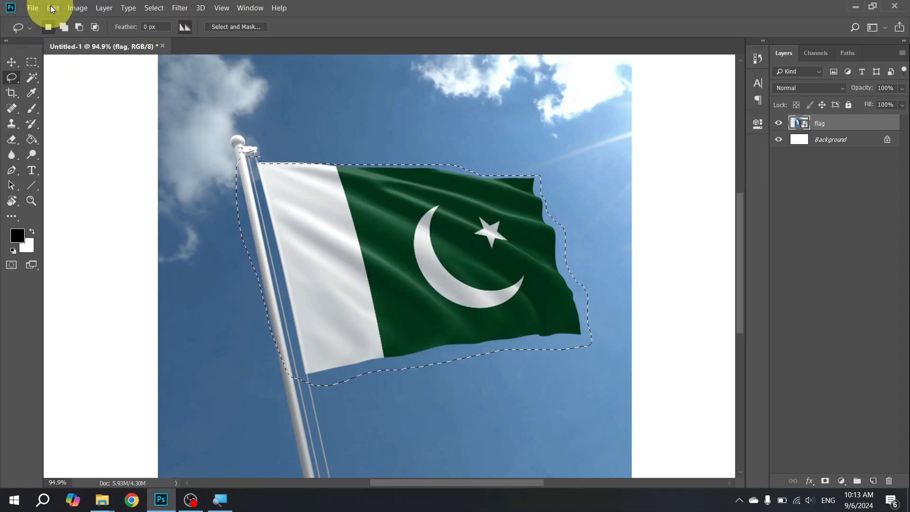
pyautogui.click(135, 86)
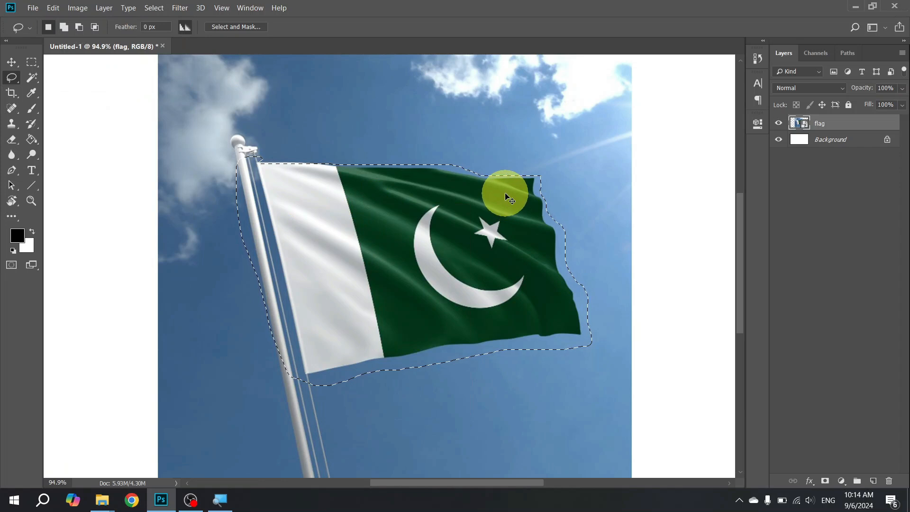
pyautogui.hotkey('ctrl', 'v')
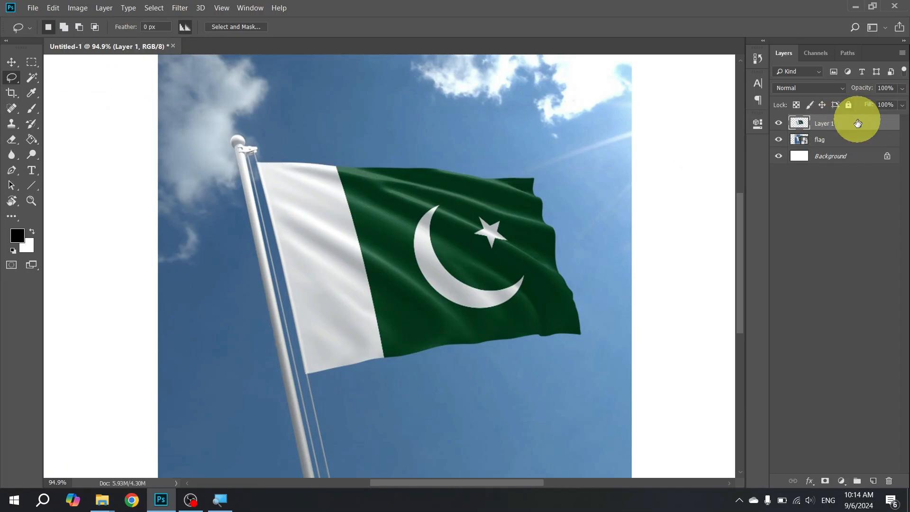
# Step: Move the pasted flag cutout slightly to the left of the original and delete its layer
pyautogui.press('v')
pyautogui.moveTo(427, 221)
pyautogui.mouseDown()
pyautogui.moveTo(561, 157)
pyautogui.moveTo(583, 156)
pyautogui.moveTo(463, 197)
pyautogui.moveTo(406, 187)
pyautogui.moveTo(397, 219)
pyautogui.mouseUp()
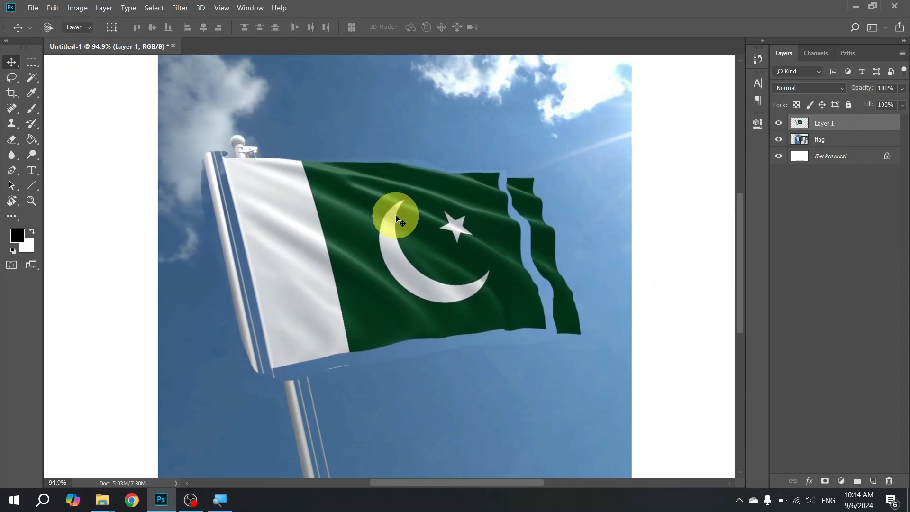
pyautogui.press('Delete')
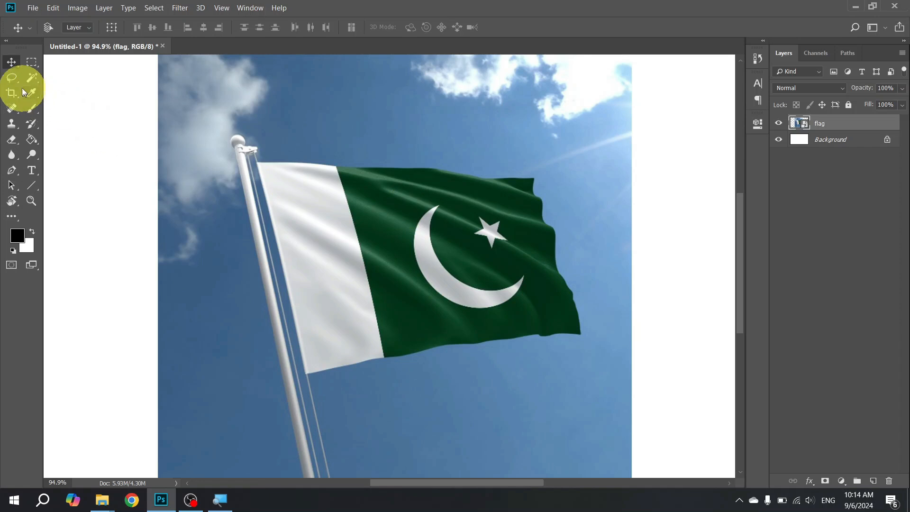
# Step: Set the Lasso tool's feather to 50 px
pyautogui.click(15, 77)
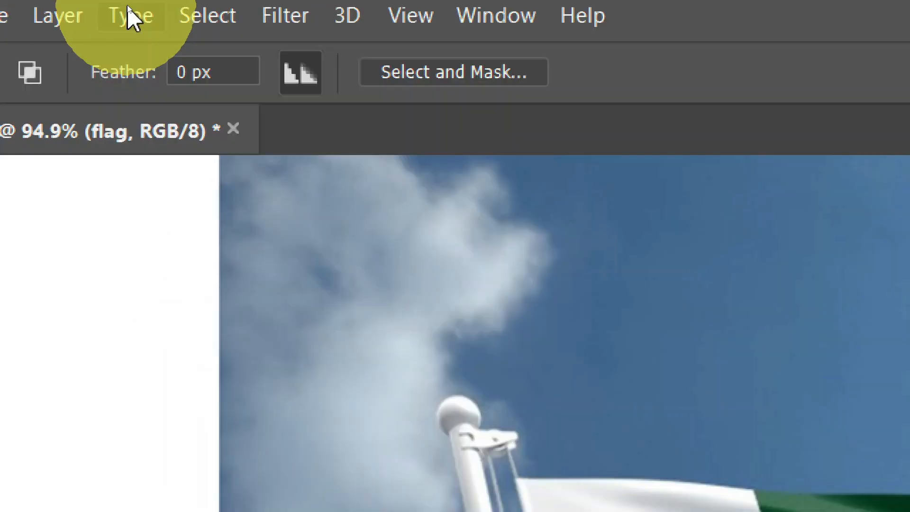
pyautogui.click(179, 66)
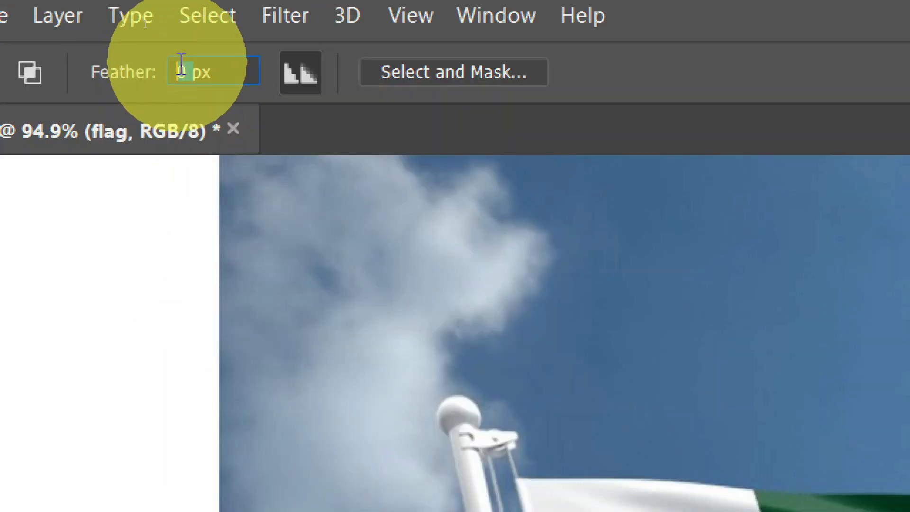
pyautogui.write('5')
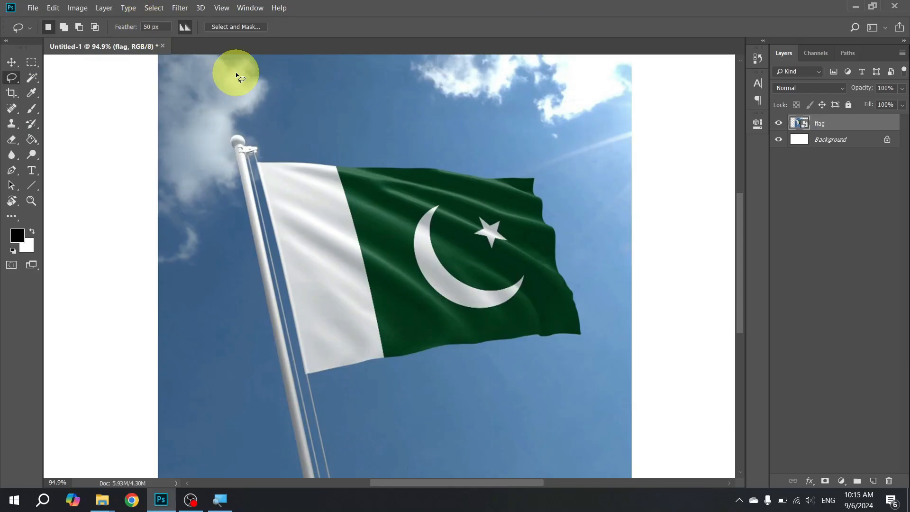
# Step: Trace a freehand Lasso selection with the 50 px feather around the whole flag and copy it to a new layer
pyautogui.moveTo(262, 163)
pyautogui.mouseDown()
pyautogui.moveTo(408, 169)
pyautogui.moveTo(459, 159)
pyautogui.moveTo(544, 190)
pyautogui.mouseUp()
pyautogui.moveTo(552, 230)
pyautogui.mouseDown()
pyautogui.moveTo(587, 308)
pyautogui.moveTo(588, 344)
pyautogui.moveTo(349, 376)
pyautogui.moveTo(305, 372)
pyautogui.moveTo(285, 356)
pyautogui.moveTo(270, 291)
pyautogui.moveTo(248, 178)
pyautogui.moveTo(260, 164)
pyautogui.mouseUp()
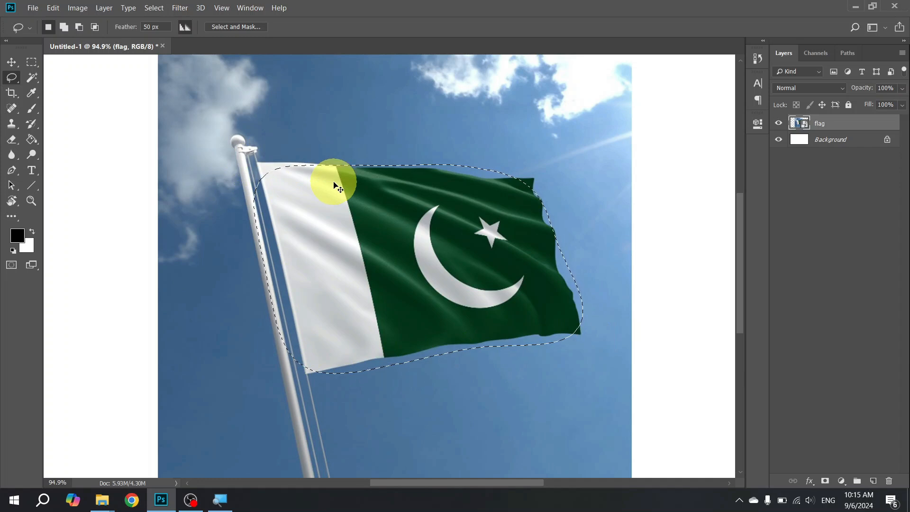
pyautogui.hotkey('ctrl', 'j')
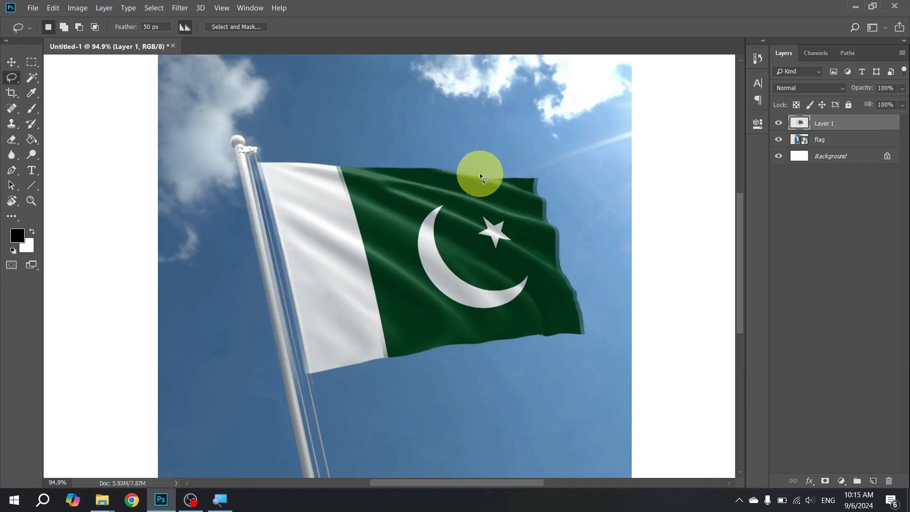
# Step: Move the feathered flag cutout over the photo's right edge and back across its left edge onto the white canvas
pyautogui.press('v')
pyautogui.moveTo(414, 238); pyautogui.dragTo(507, 241)
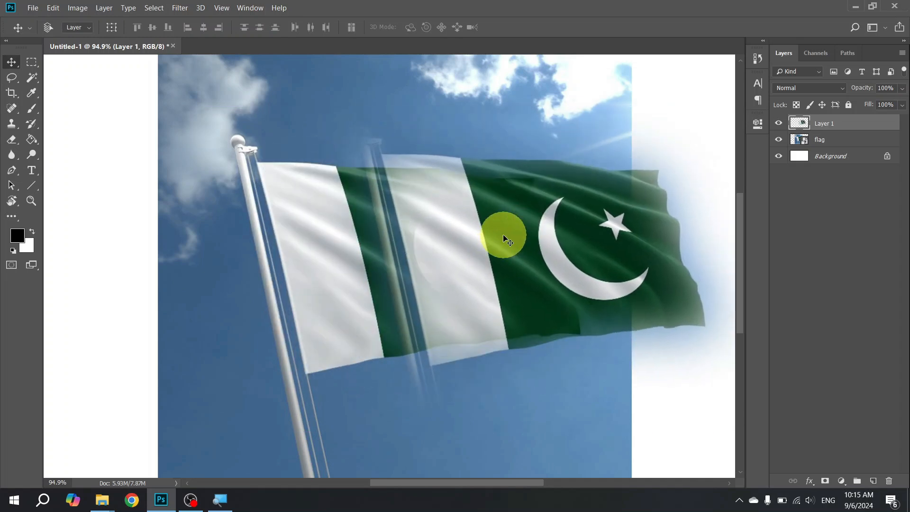
pyautogui.scroll(-1, 506, 241)
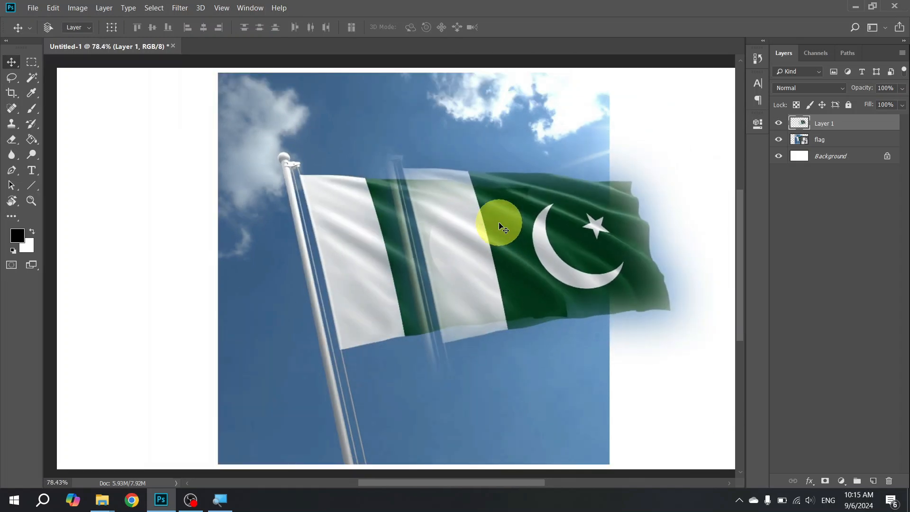
pyautogui.scroll(-2, 502, 227)
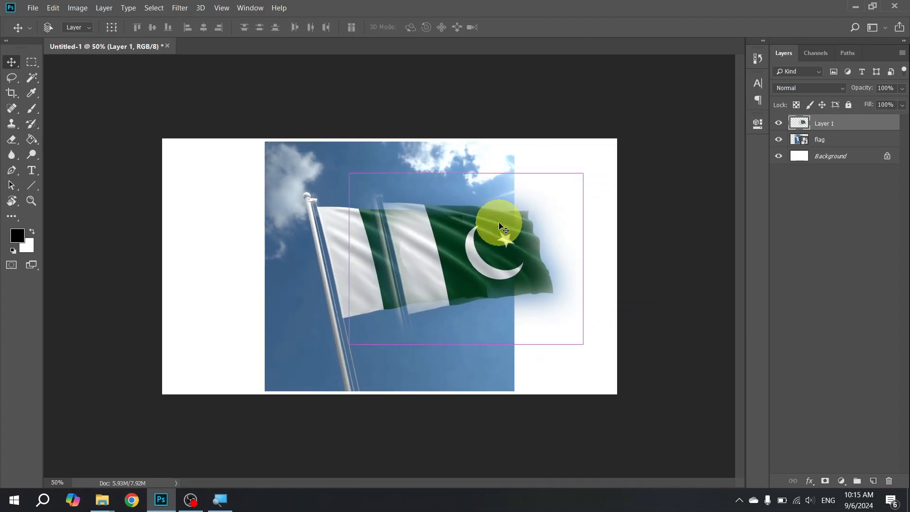
pyautogui.moveTo(502, 227); pyautogui.dragTo(291, 251)
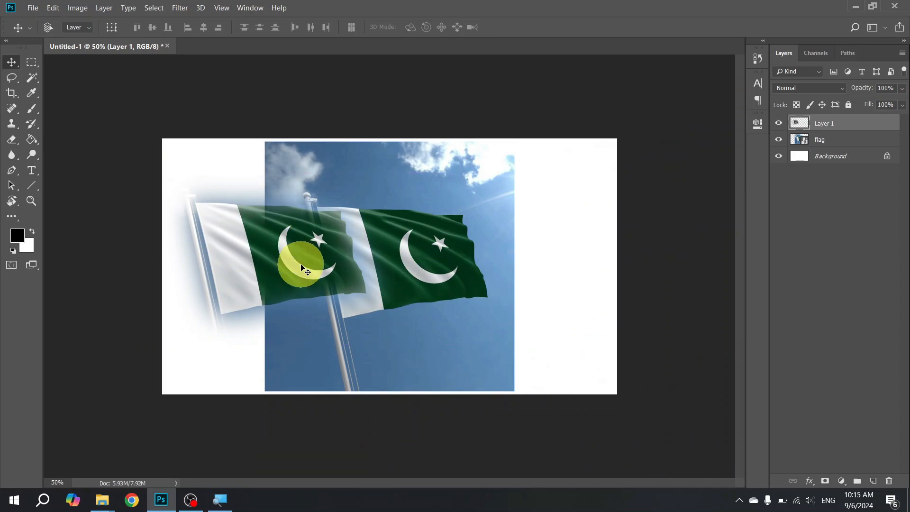
# Step: Scale the flag cutout to about 56% by 54% and place it in the upper-left corner of the canvas
pyautogui.hotkey('ctrl', 't')
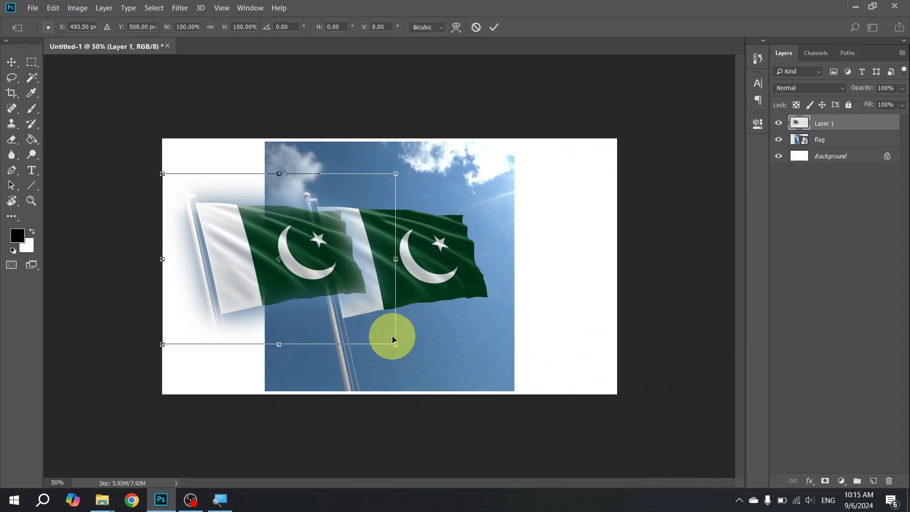
pyautogui.moveTo(396, 345); pyautogui.dragTo(292, 266)
pyautogui.moveTo(259, 231); pyautogui.dragTo(267, 296)
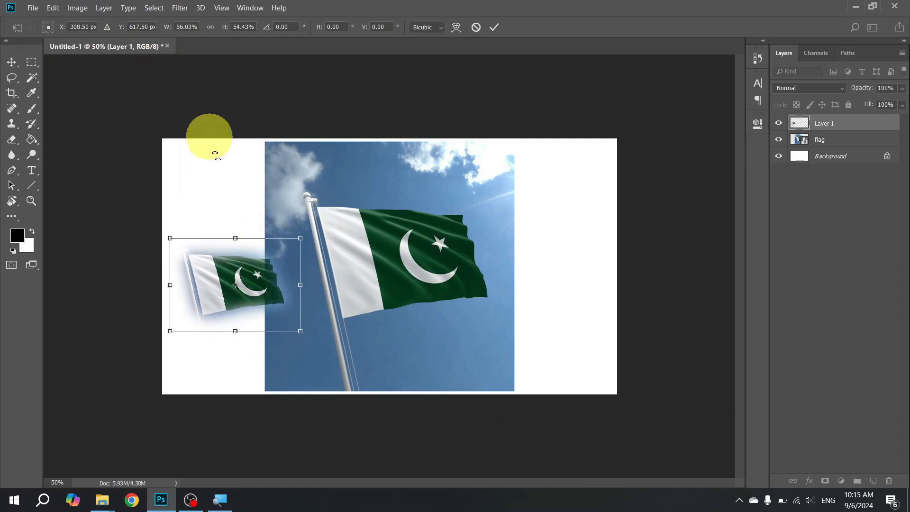
pyautogui.moveTo(251, 277); pyautogui.dragTo(248, 178)
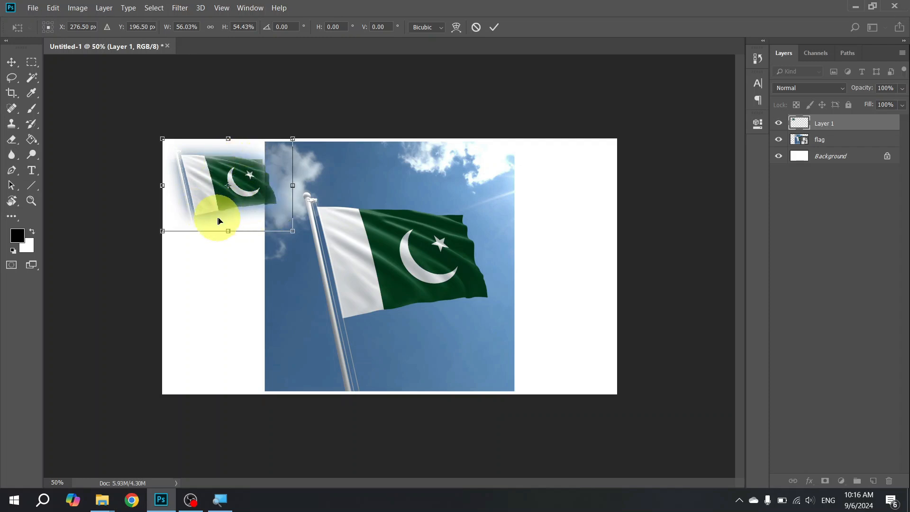
pyautogui.press('Return')
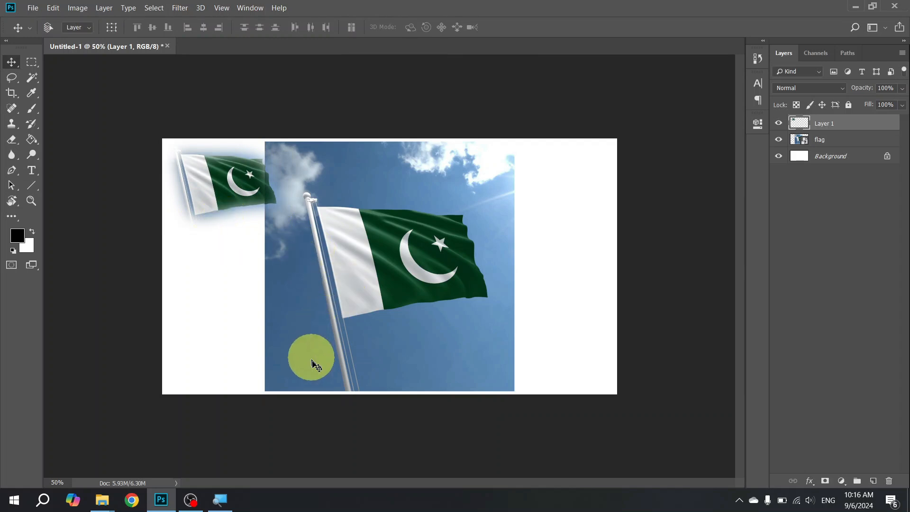
pyautogui.hotkey('alt', 'Tab')
pyautogui.press('Tab')
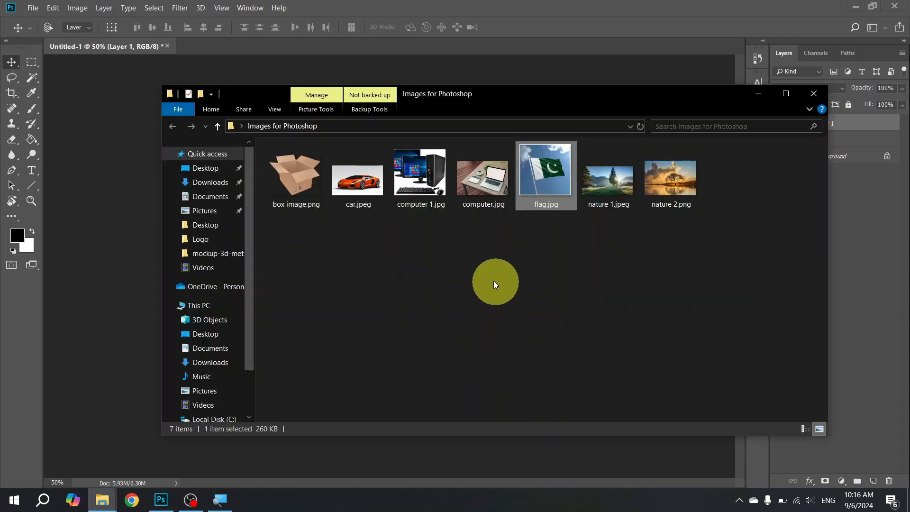
pyautogui.moveTo(357, 189); pyautogui.dragTo(417, 251)
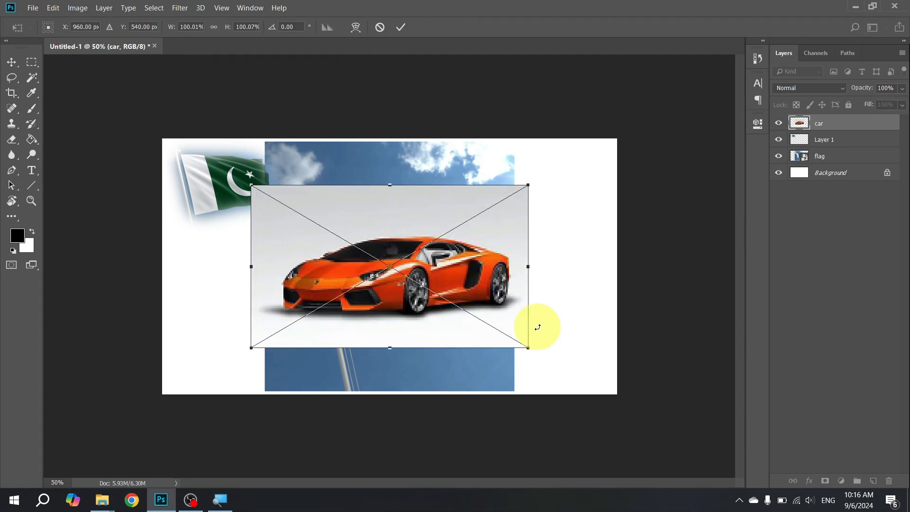
pyautogui.moveTo(528, 348); pyautogui.dragTo(613, 396)
pyautogui.press('Return')
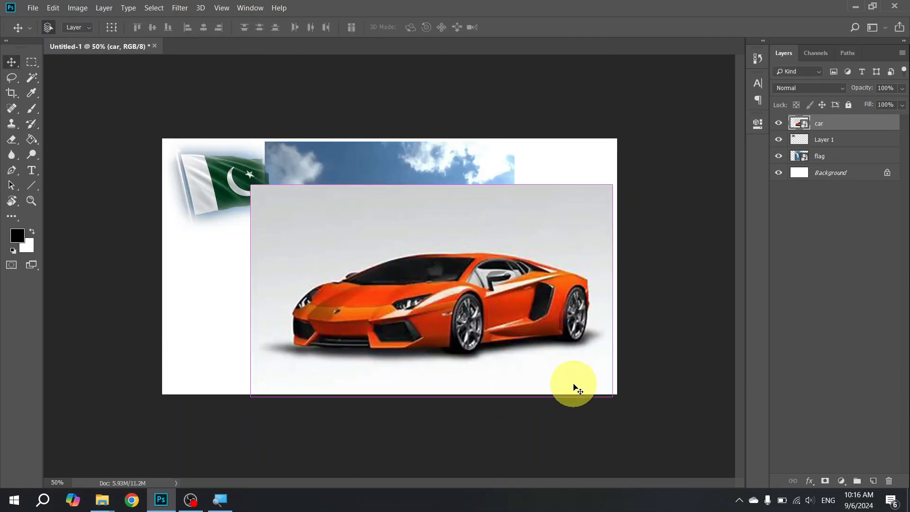
pyautogui.press('Delete')
pyautogui.hotkey('ctrl', 'y')
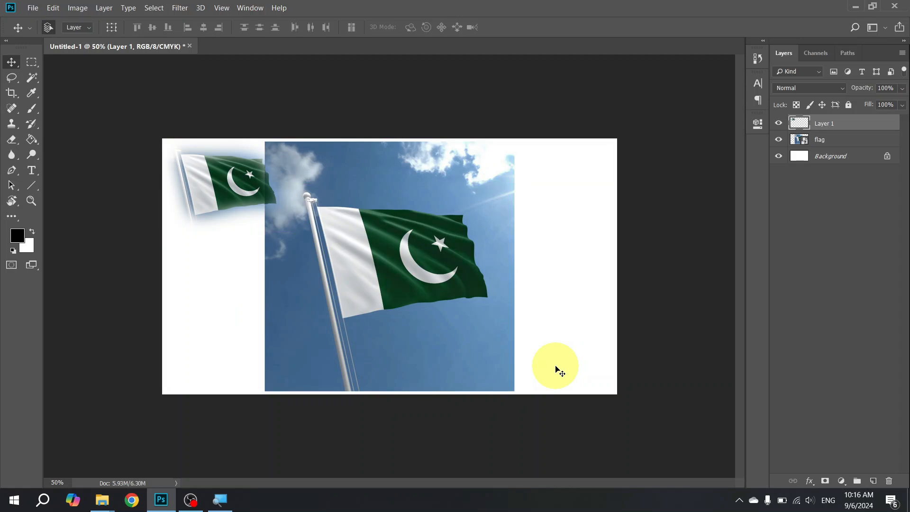
pyautogui.hotkey('ctrl', 'z')
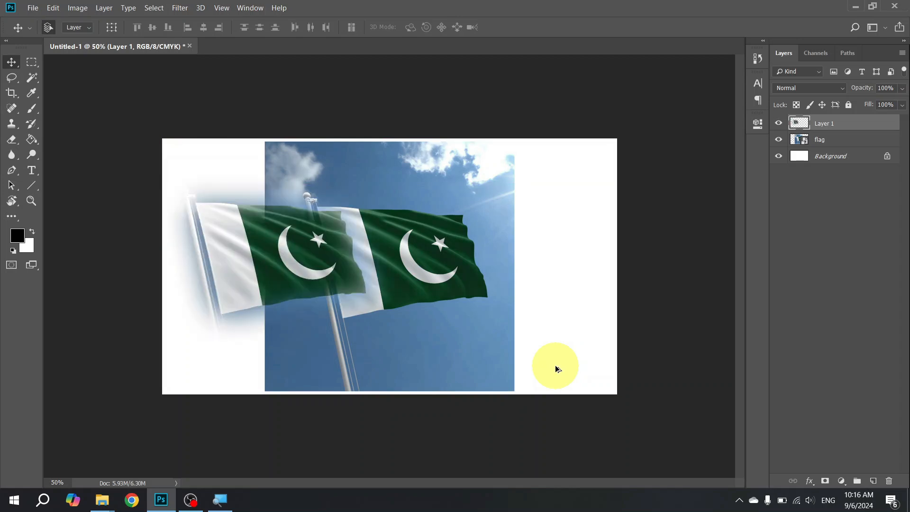
pyautogui.hotkey('ctrl', 'z')
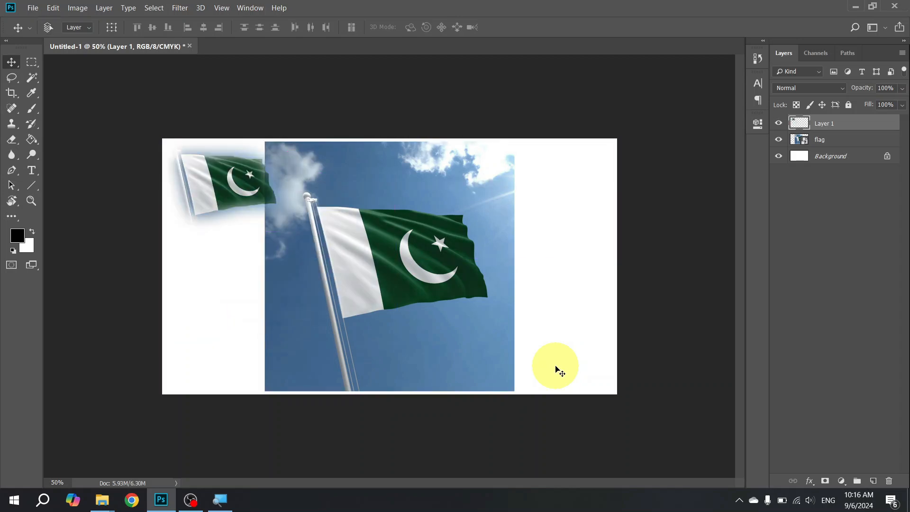
# Step: Place car.jpeg from the Images for Photoshop folder and enlarge it to about 127% by 120% over the middle of the canvas
pyautogui.hotkey('alt', 'Tab')
pyautogui.hotkey('alt', 'Tab')
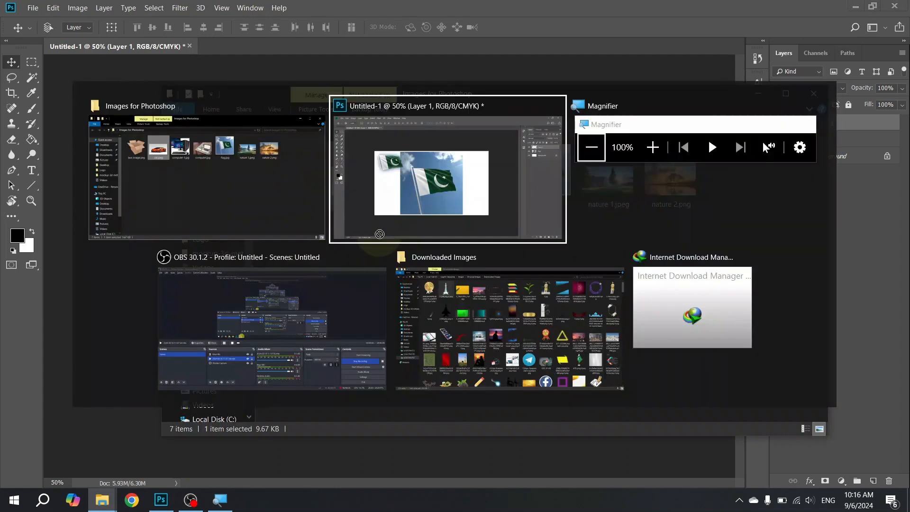
pyautogui.hotkey('ctrl', 't')
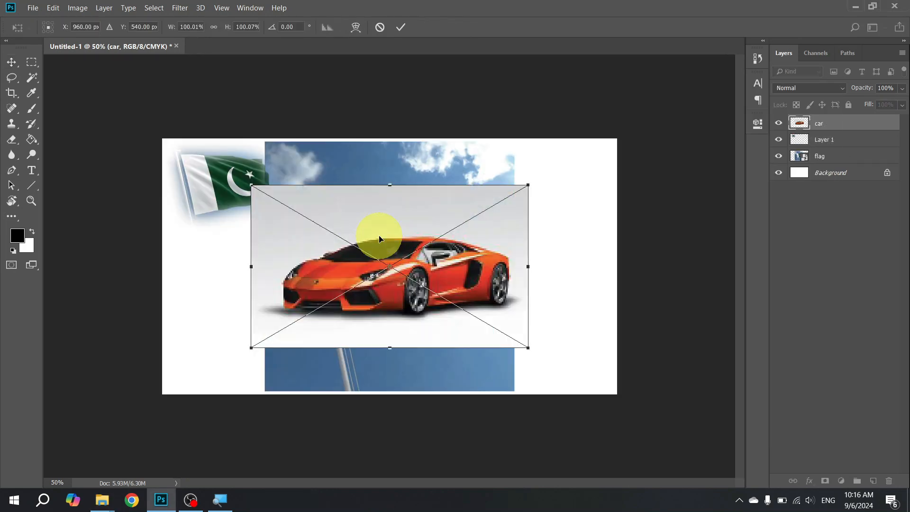
pyautogui.moveTo(534, 351); pyautogui.dragTo(599, 377)
pyautogui.hotkey('ctrl', 'z')
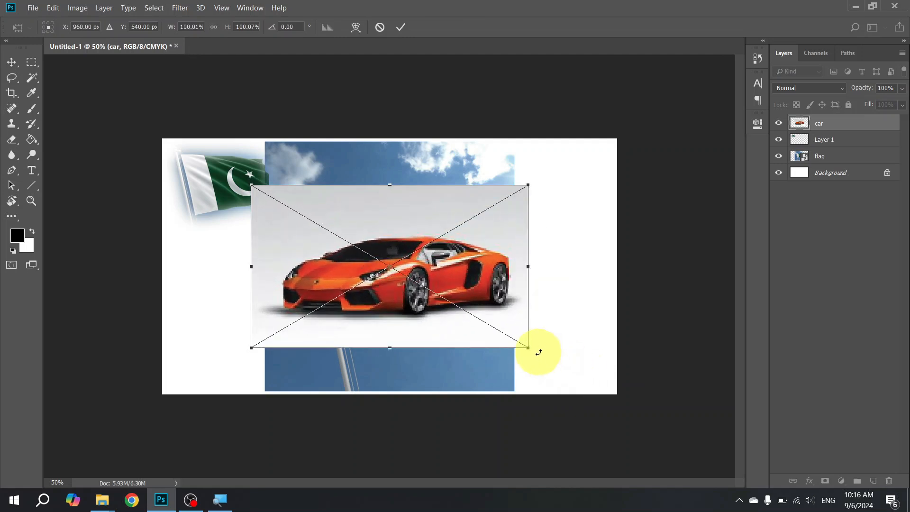
pyautogui.moveTo(540, 352); pyautogui.dragTo(606, 378)
pyautogui.moveTo(524, 311); pyautogui.dragTo(471, 284)
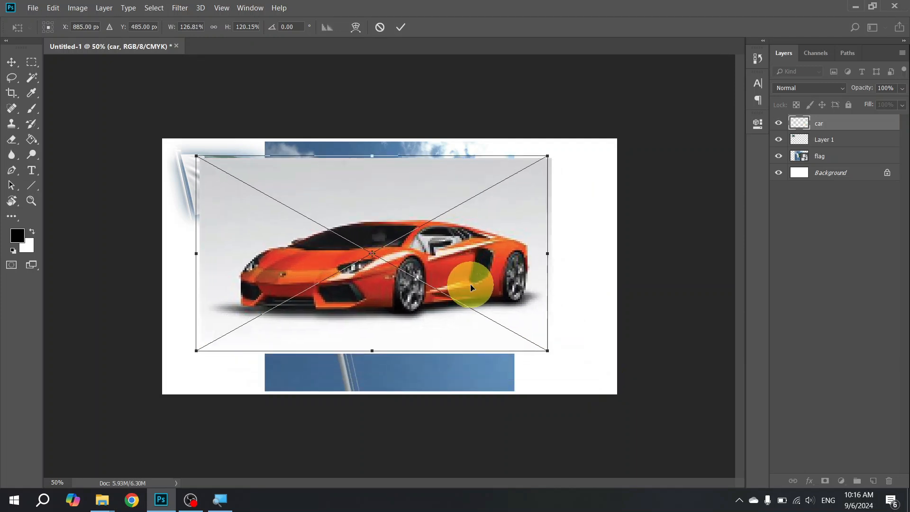
pyautogui.press('Return')
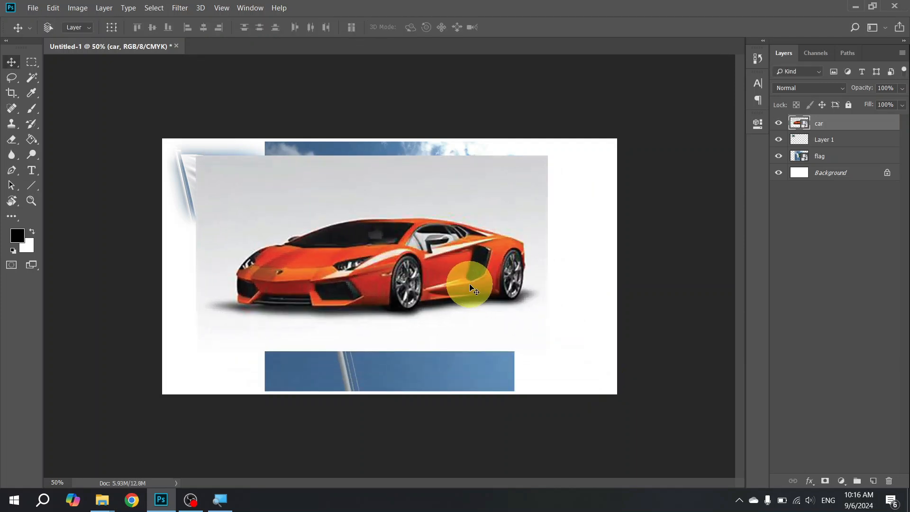
# Step: Trace a freehand Lasso selection with the 50 px feather around the whole orange car, including its ground shadow
pyautogui.hotkey('ctrl', '+')
pyautogui.hotkey('ctrl', '+')
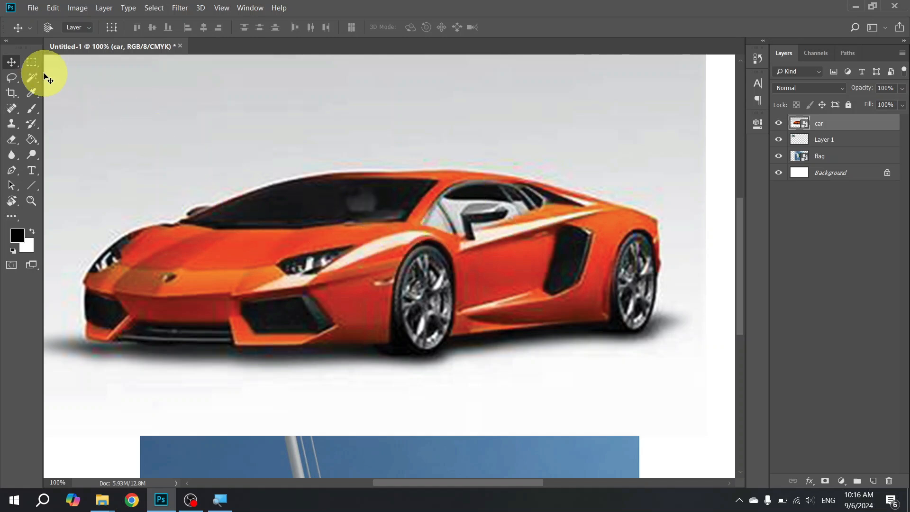
pyautogui.click(12, 76)
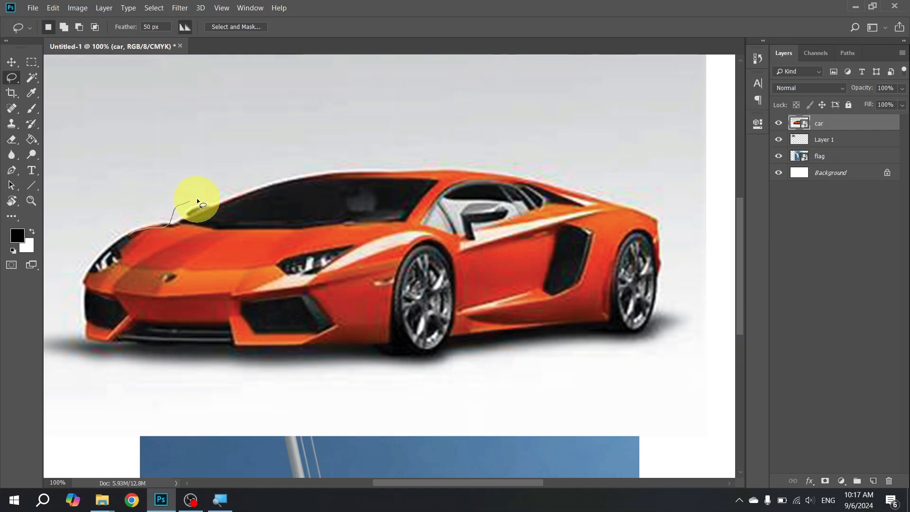
pyautogui.moveTo(263, 184)
pyautogui.mouseDown()
pyautogui.moveTo(357, 163)
pyautogui.moveTo(463, 163)
pyautogui.mouseUp()
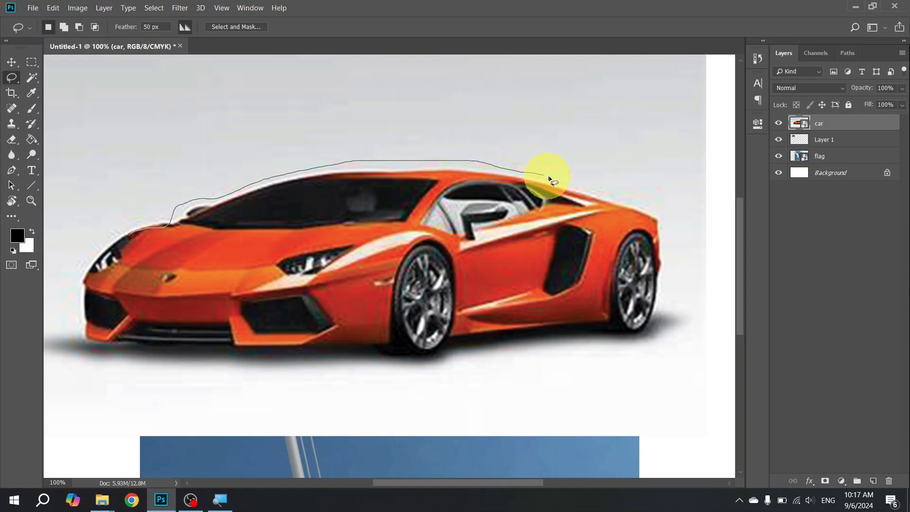
pyautogui.moveTo(598, 184); pyautogui.dragTo(627, 202)
pyautogui.moveTo(661, 232); pyautogui.dragTo(674, 317)
pyautogui.moveTo(639, 350)
pyautogui.mouseDown()
pyautogui.moveTo(557, 346)
pyautogui.moveTo(399, 377)
pyautogui.moveTo(351, 363)
pyautogui.moveTo(244, 371)
pyautogui.moveTo(126, 363)
pyautogui.moveTo(66, 342)
pyautogui.moveTo(57, 317)
pyautogui.mouseUp()
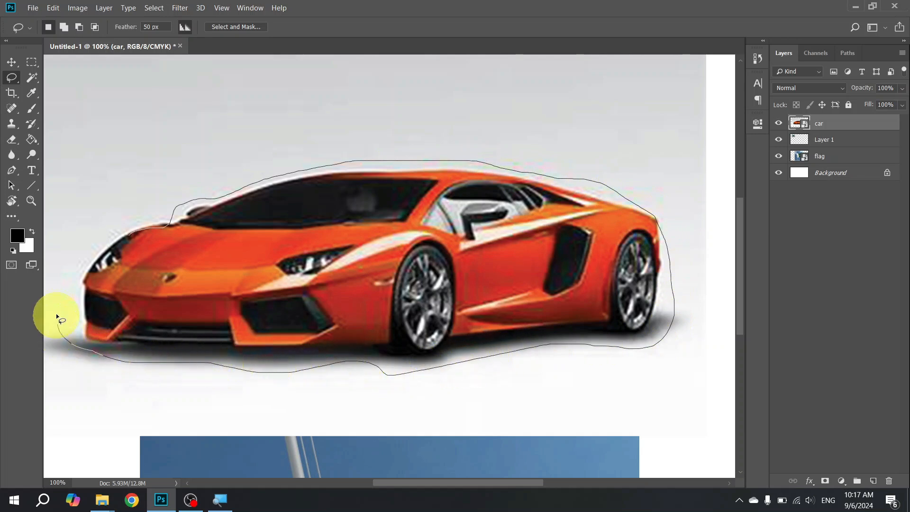
pyautogui.moveTo(149, 227); pyautogui.dragTo(150, 228)
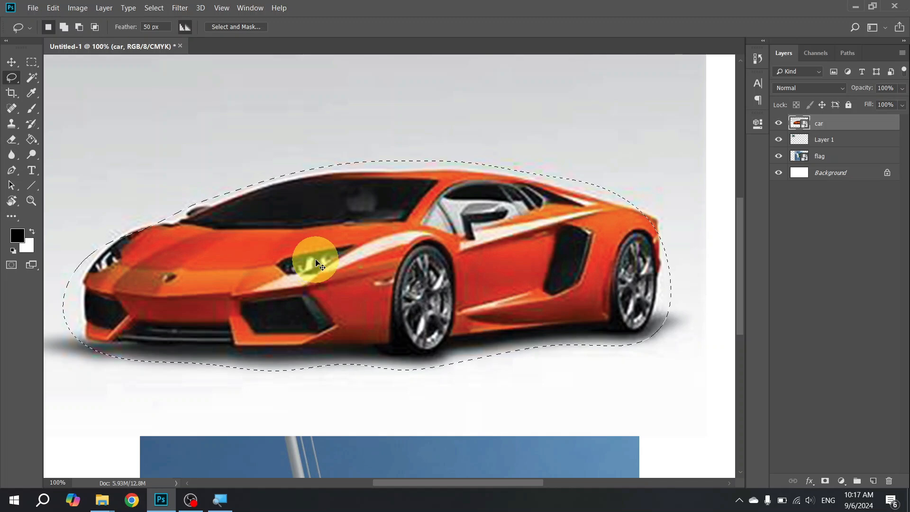
# Step: Copy the selected car to a new layer and offset the copy down and to the right of the original
pyautogui.hotkey('ctrl', 'j')
pyautogui.moveTo(316, 260)
pyautogui.mouseDown()
pyautogui.moveTo(397, 285)
pyautogui.moveTo(385, 290)
pyautogui.mouseUp()
pyautogui.press('v')
pyautogui.hotkey('ctrl', '-')
pyautogui.hotkey('ctrl', '-')
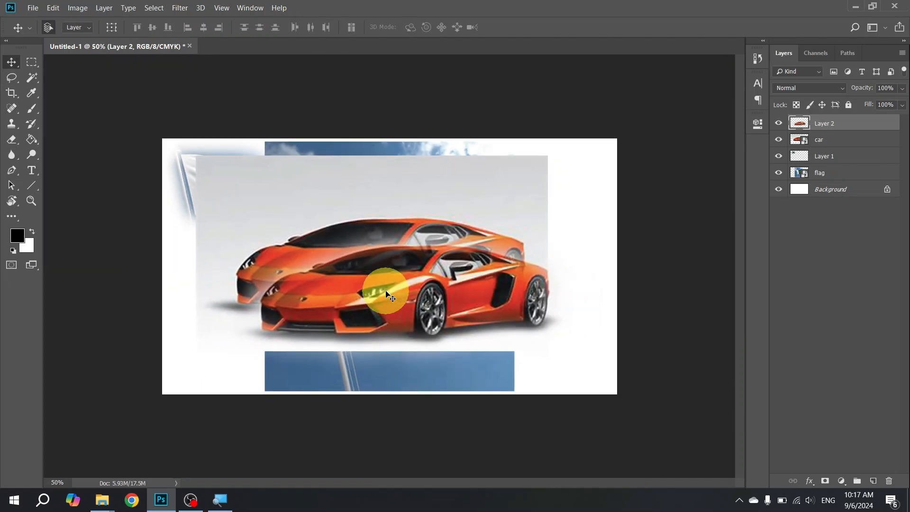
# Step: Create a new white 1486 x 699 px document at 300 ppi, paste the car cutout and shift it slightly down
pyautogui.hotkey('ctrl', 'n')
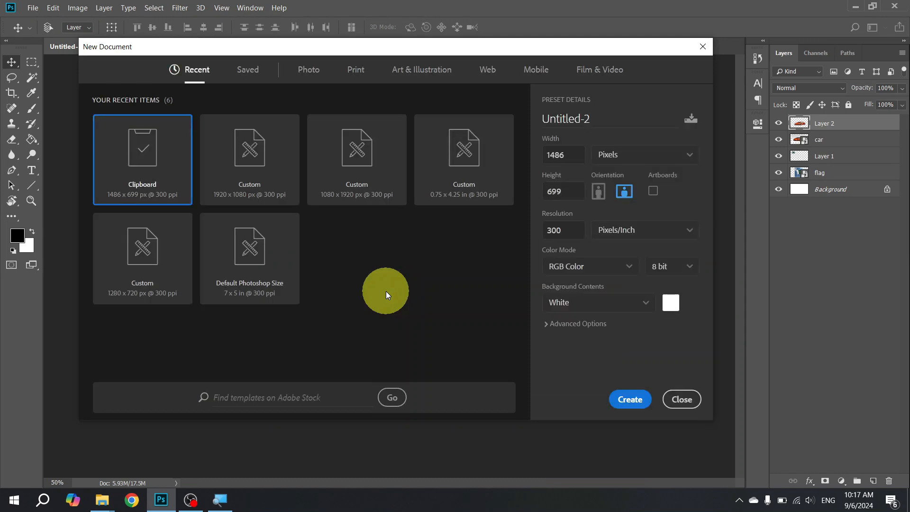
pyautogui.press('Return')
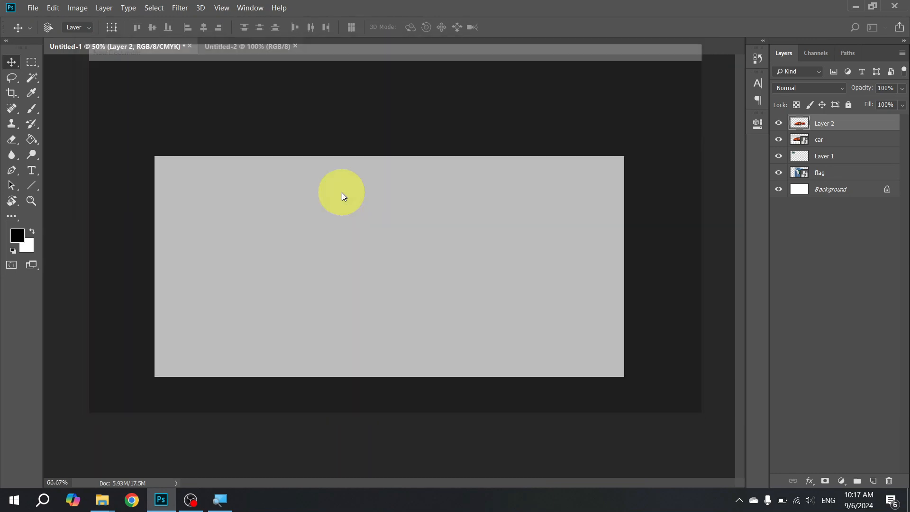
pyautogui.hotkey('ctrl', 'v')
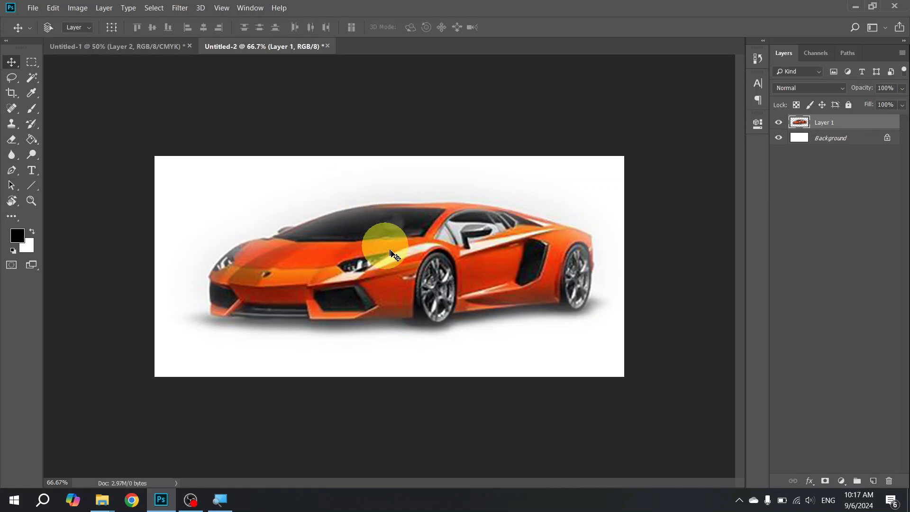
pyautogui.moveTo(407, 257); pyautogui.dragTo(350, 264)
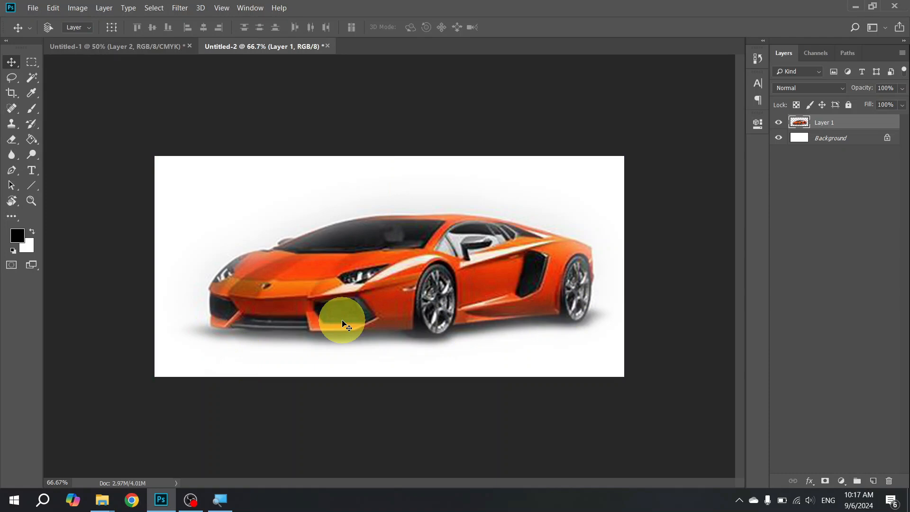
# Step: Place the striped background image from the desktop into the new document and enlarge it to cover the whole canvas
pyautogui.press('super+d')
pyautogui.click(286, 303)
pyautogui.moveTo(238, 239); pyautogui.dragTo(238, 239)
pyautogui.hotkey('alt', 'Tab')
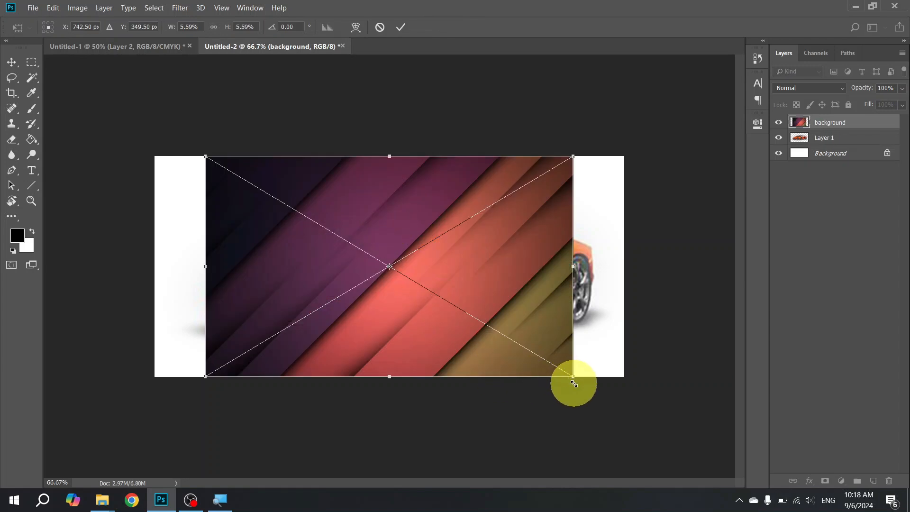
pyautogui.moveTo(574, 383); pyautogui.dragTo(635, 386)
pyautogui.moveTo(571, 322); pyautogui.dragTo(493, 280)
pyautogui.moveTo(588, 393); pyautogui.dragTo(656, 410)
pyautogui.moveTo(616, 338); pyautogui.dragTo(546, 261)
pyautogui.press('Return')
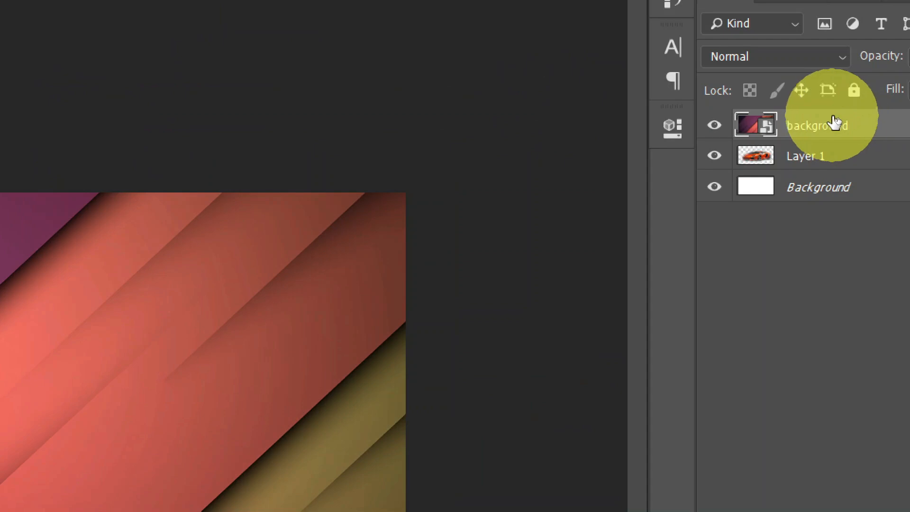
# Step: Move the striped background layer beneath the car layer and shift the car slightly down and to the left
pyautogui.moveTo(851, 115); pyautogui.dragTo(852, 166)
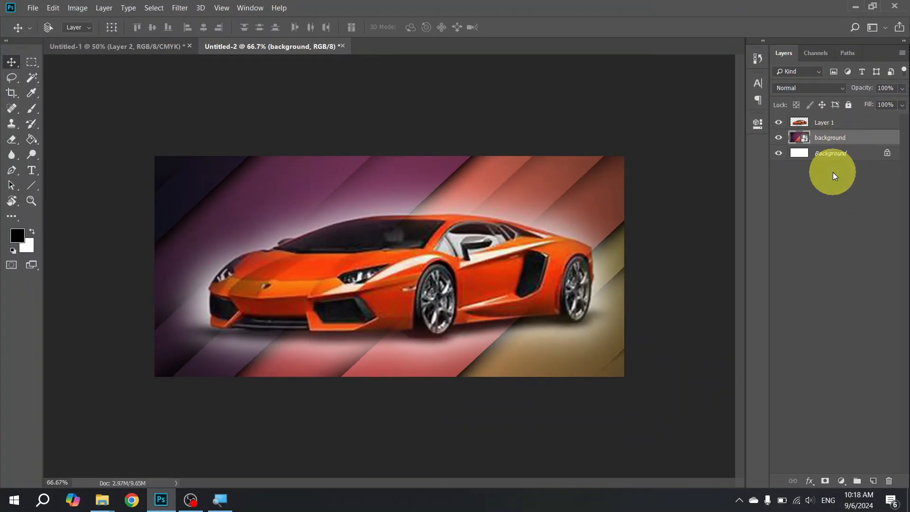
pyautogui.click(832, 124)
pyautogui.moveTo(401, 223); pyautogui.dragTo(361, 261)
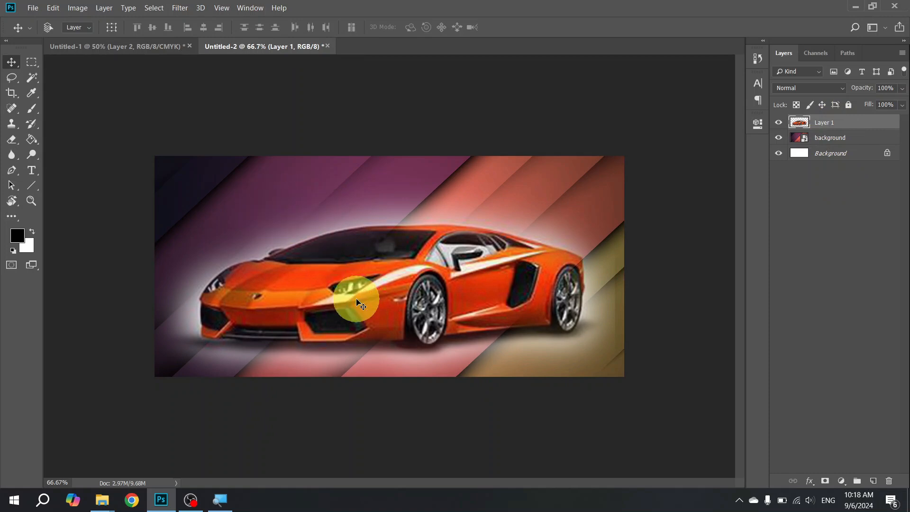
# Step: Show the rulers, then scale the car to 65.07% width and 68.67% height and place it in the canvas's lower-right area
pyautogui.hotkey('ctrl', 'r')
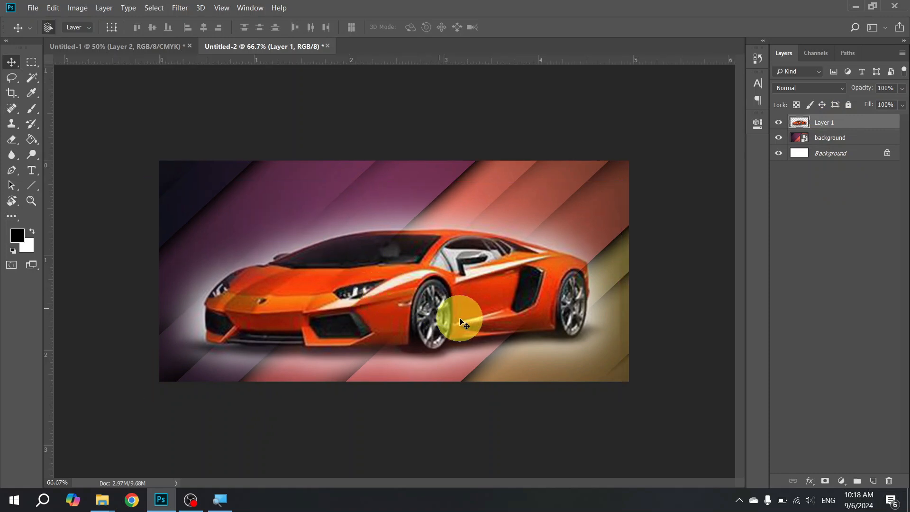
pyautogui.moveTo(482, 253); pyautogui.dragTo(453, 258)
pyautogui.hotkey('ctrl', 't')
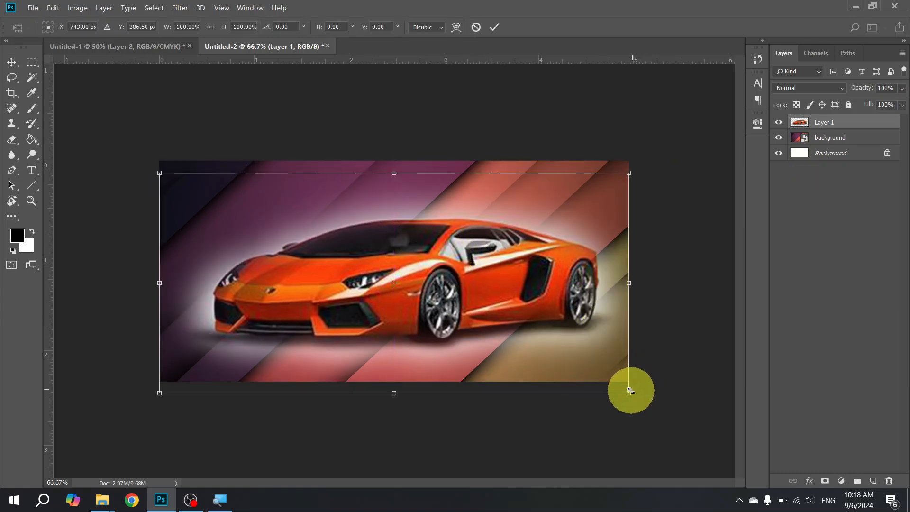
pyautogui.moveTo(629, 391); pyautogui.dragTo(465, 302)
pyautogui.moveTo(415, 268)
pyautogui.mouseDown()
pyautogui.moveTo(433, 276)
pyautogui.moveTo(417, 285)
pyautogui.mouseUp()
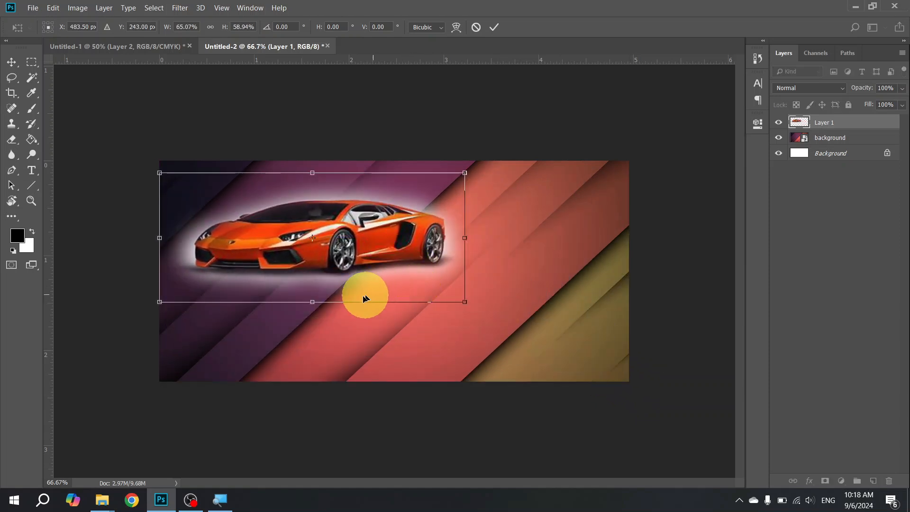
pyautogui.moveTo(315, 302); pyautogui.dragTo(311, 324)
pyautogui.moveTo(331, 270); pyautogui.dragTo(483, 326)
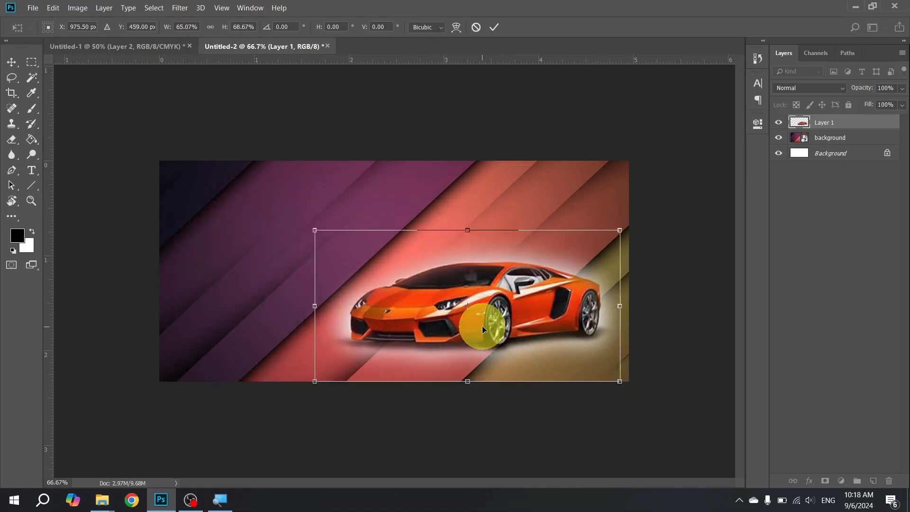
pyautogui.press('Return')
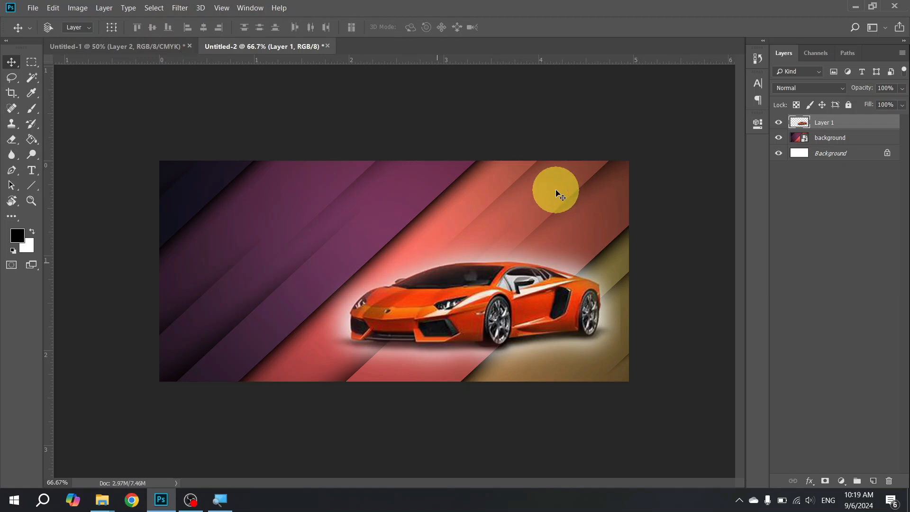
# Step: In the Untitled-1 document, delete the car cutout, the car image and the flag cutout layers
pyautogui.hotkey('ctrl', 'Tab')
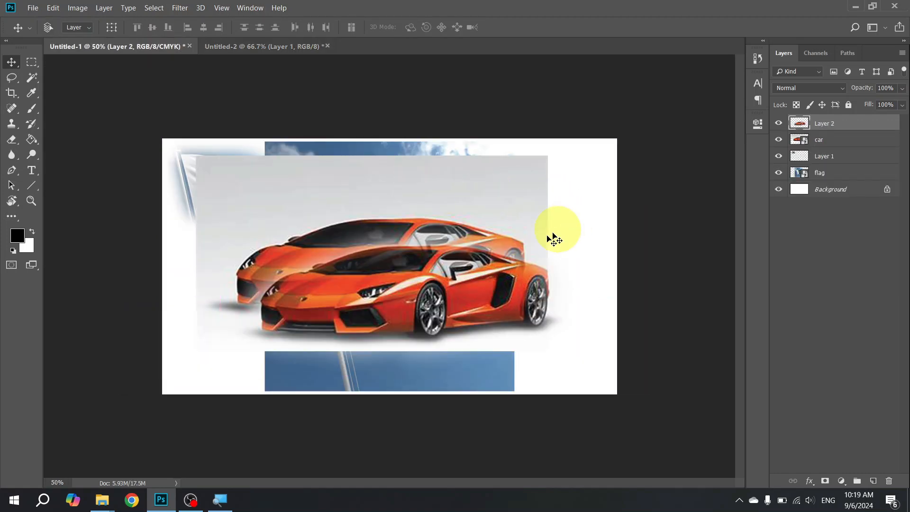
pyautogui.moveTo(455, 264); pyautogui.dragTo(512, 222)
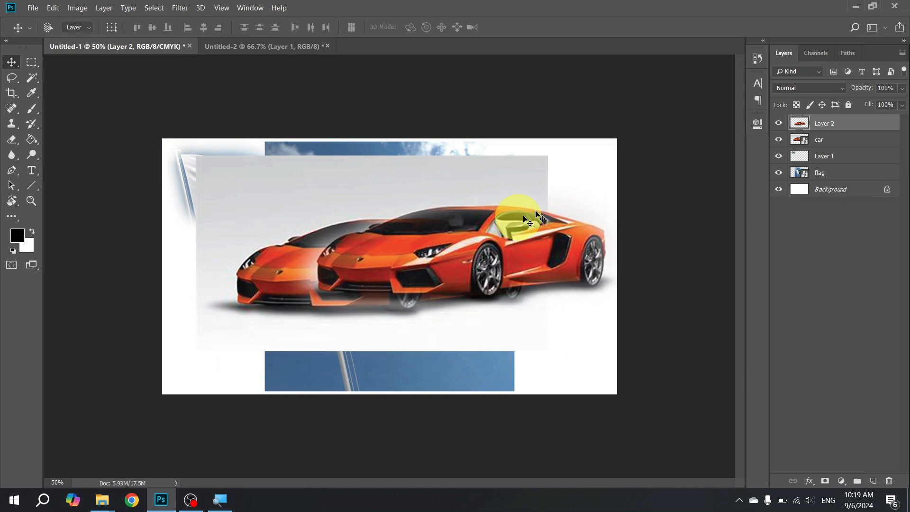
pyautogui.press('Delete')
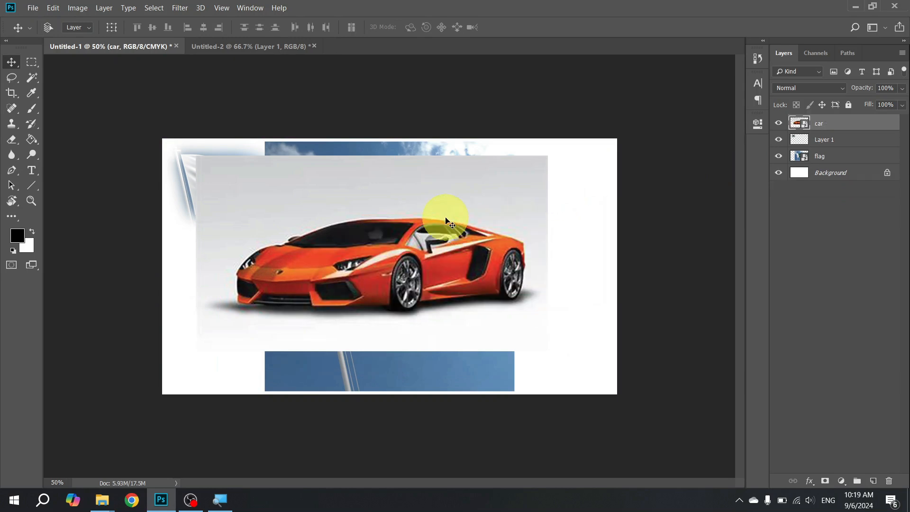
pyautogui.press('Delete')
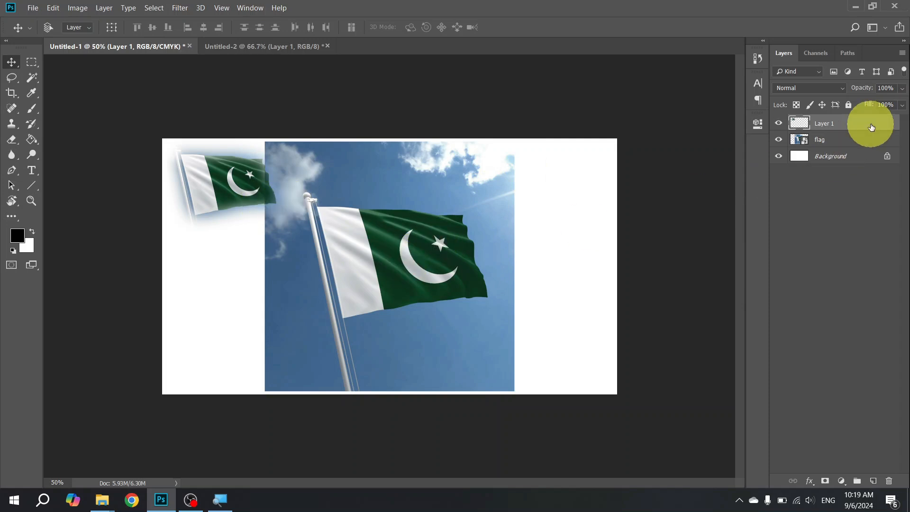
pyautogui.press('Delete')
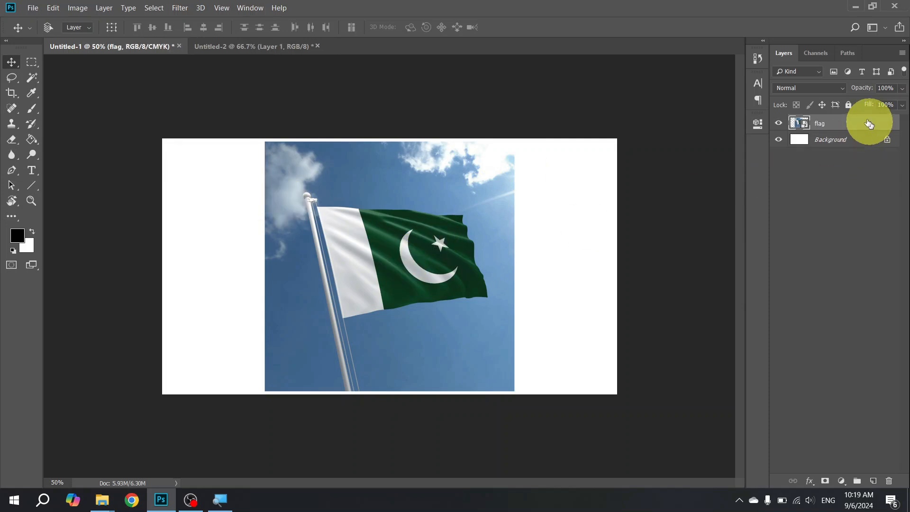
# Step: Activate the Polygonal Lasso Tool with the whole flag image in view
pyautogui.scroll(3, 468, 236)
pyautogui.scroll(1, 467, 236)
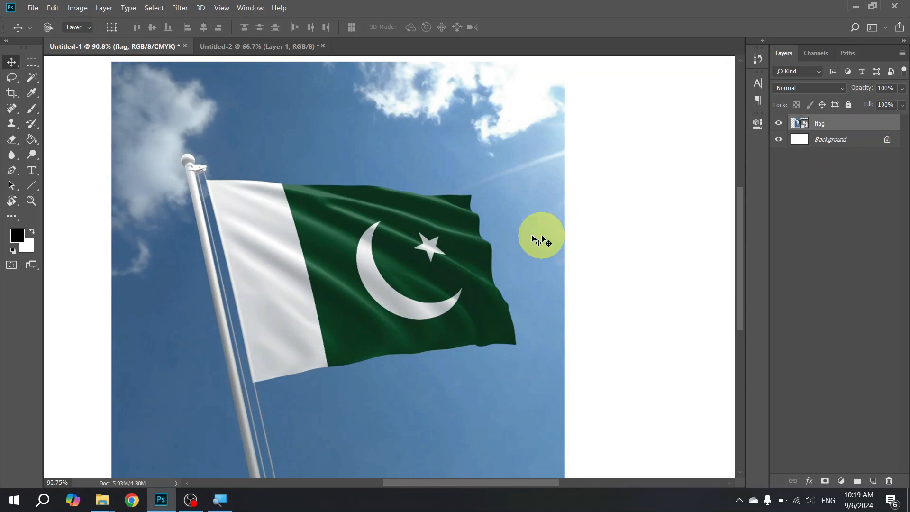
pyautogui.click(12, 78)
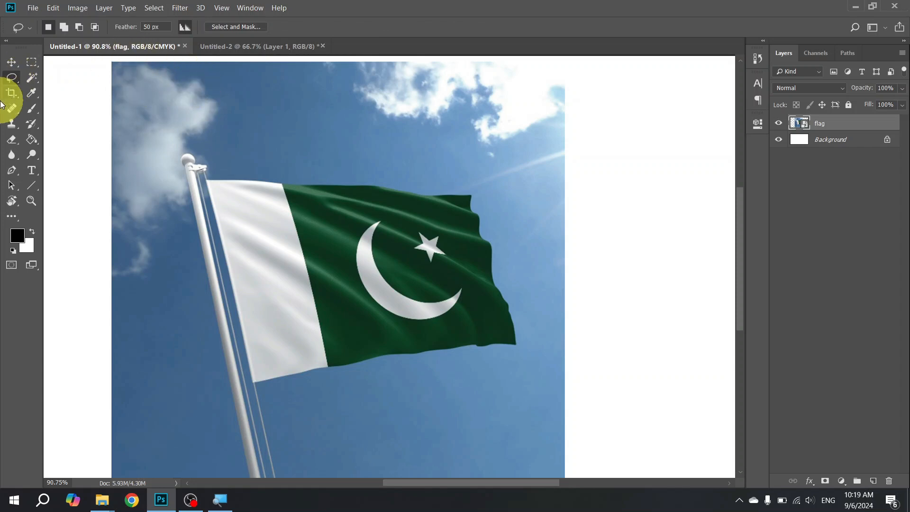
pyautogui.hotkey('ctrl', '-')
pyautogui.rightClick(12, 77)
pyautogui.click(46, 91)
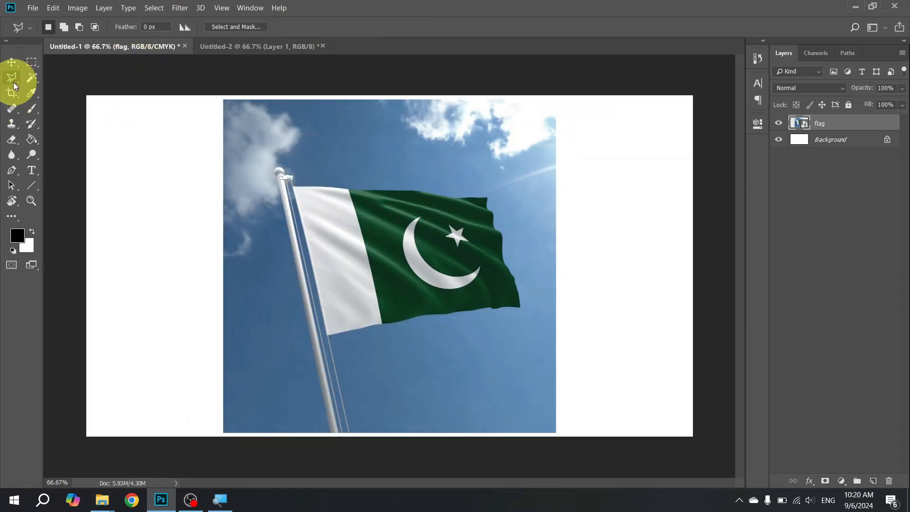
pyautogui.rightClick(13, 82)
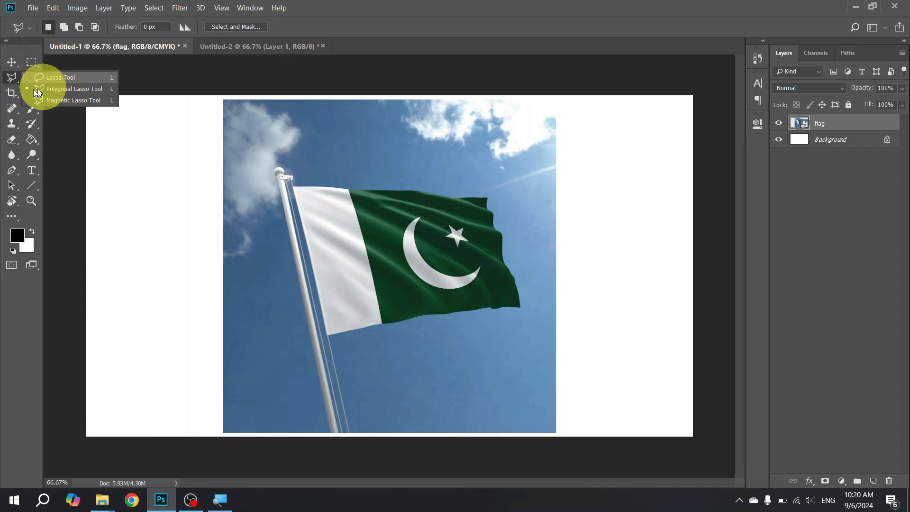
pyautogui.click(92, 92)
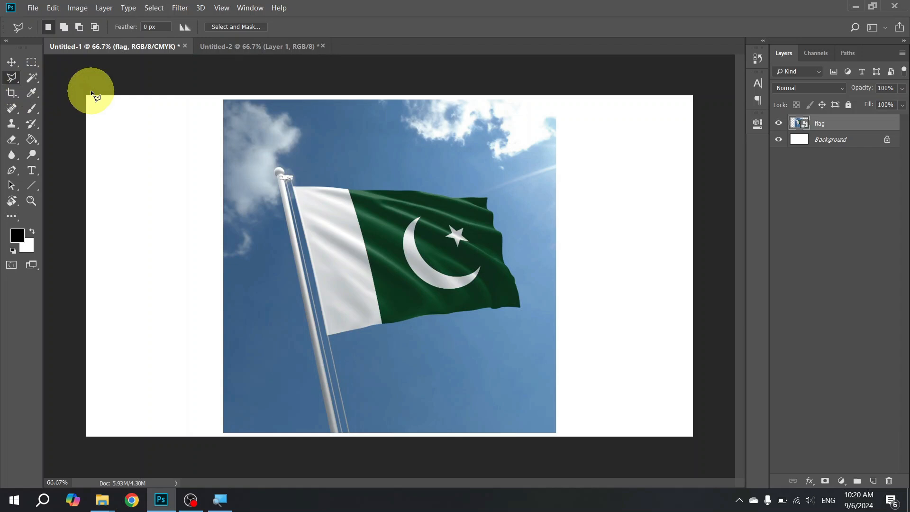
# Step: Examine the flag's upper corner beside the pole at 300% magnification
pyautogui.hotkey('ctrl', '+')
pyautogui.hotkey('ctrl', '+')
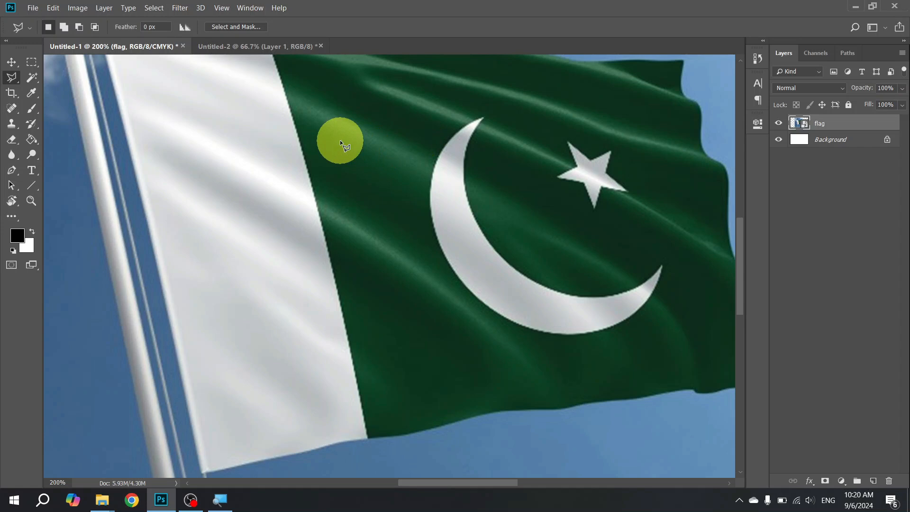
pyautogui.press('space')
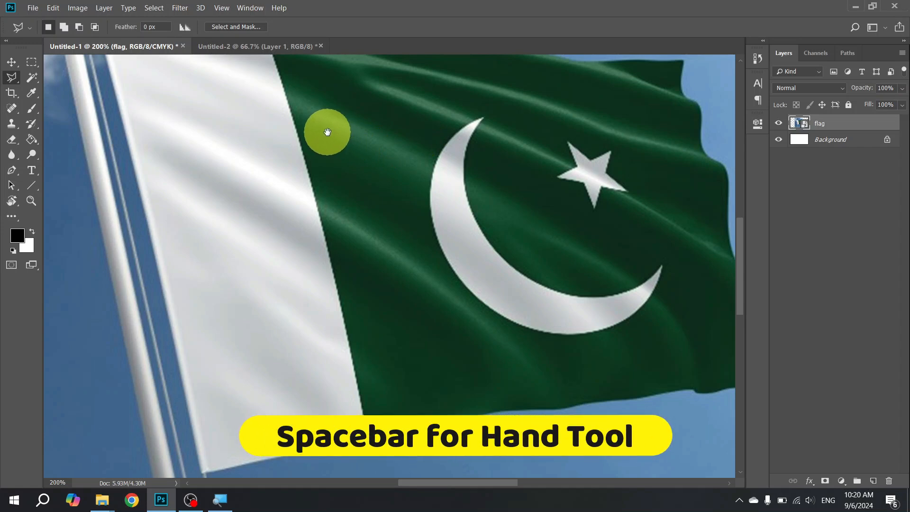
pyautogui.moveTo(325, 133); pyautogui.dragTo(328, 270)
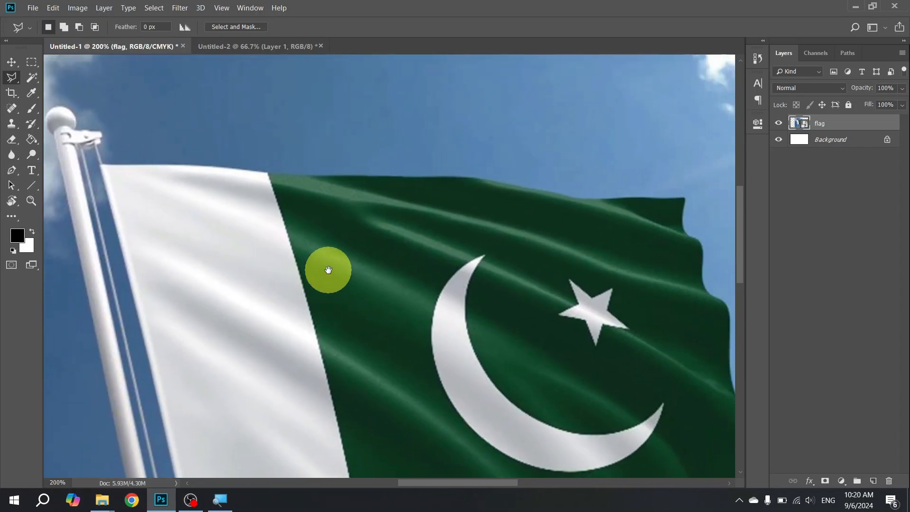
pyautogui.moveTo(328, 270); pyautogui.dragTo(328, 250)
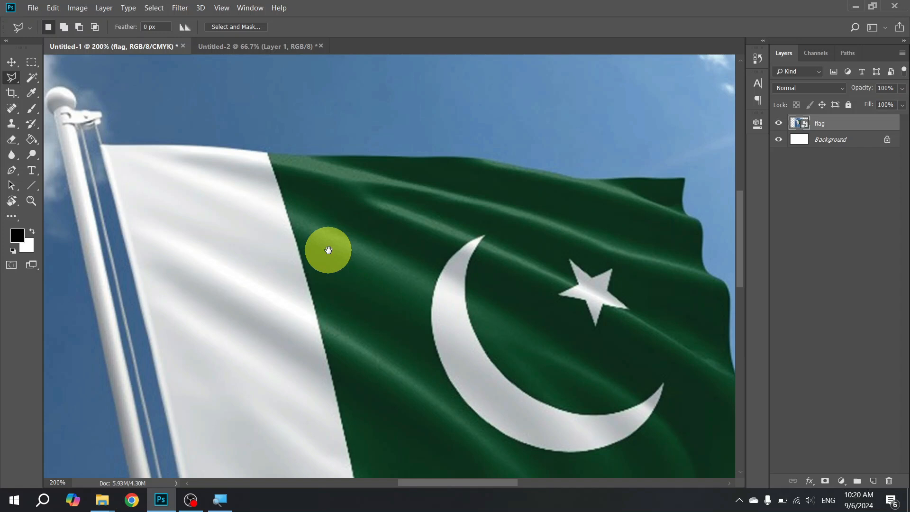
pyautogui.moveTo(328, 250); pyautogui.dragTo(297, 300)
pyautogui.moveTo(319, 262); pyautogui.dragTo(324, 231)
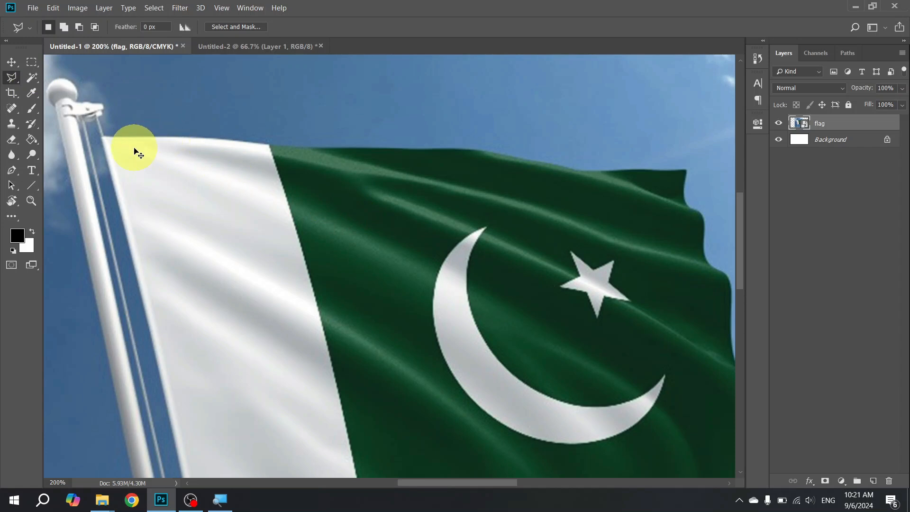
pyautogui.hotkey('ctrl', '+')
pyautogui.press('space')
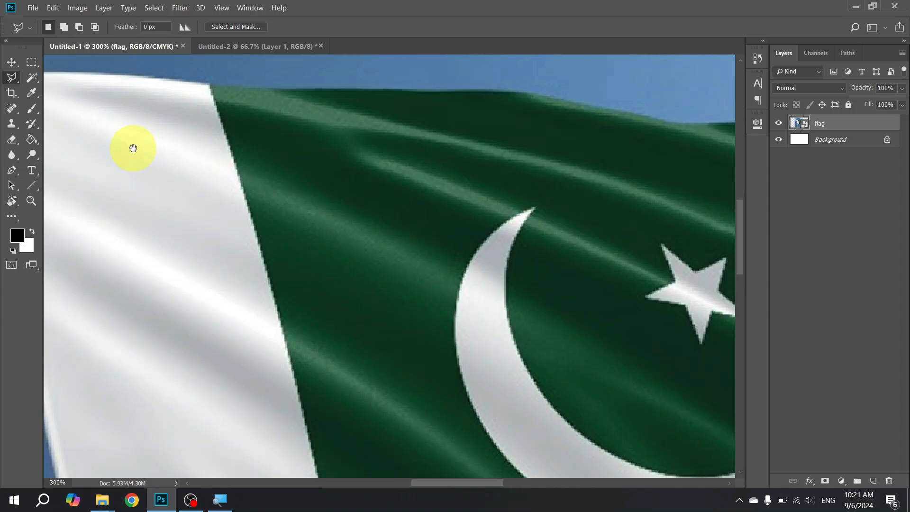
pyautogui.moveTo(153, 138); pyautogui.dragTo(337, 226)
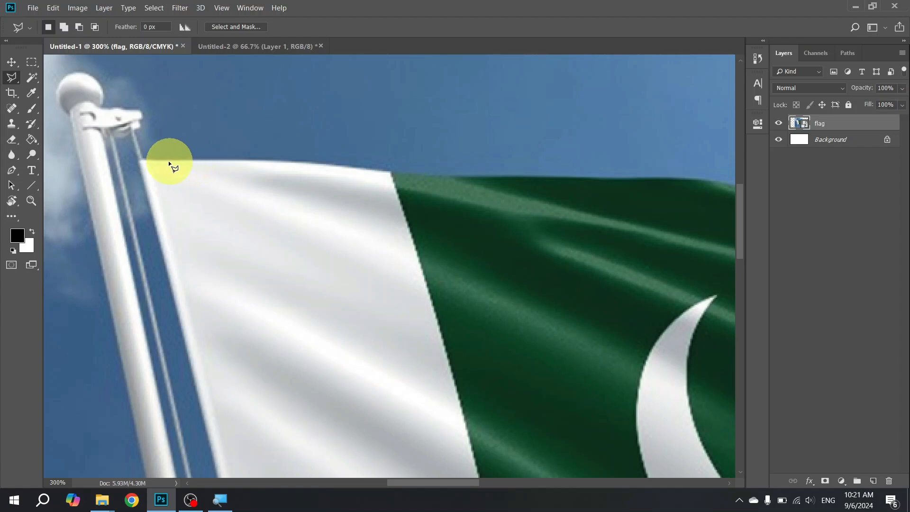
# Step: Trace the flag's top edge with the Polygonal Lasso, from the pole-side corner to the outer upper corner
pyautogui.click(141, 159)
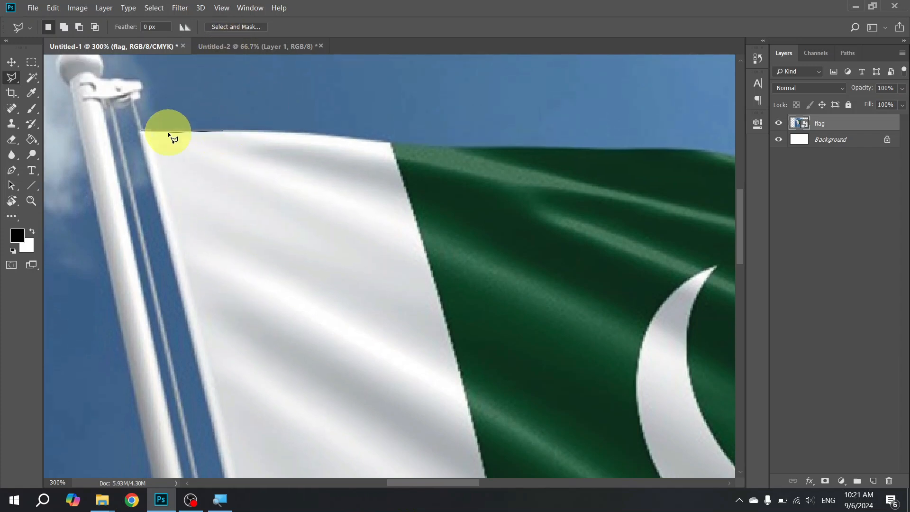
pyautogui.click(335, 135)
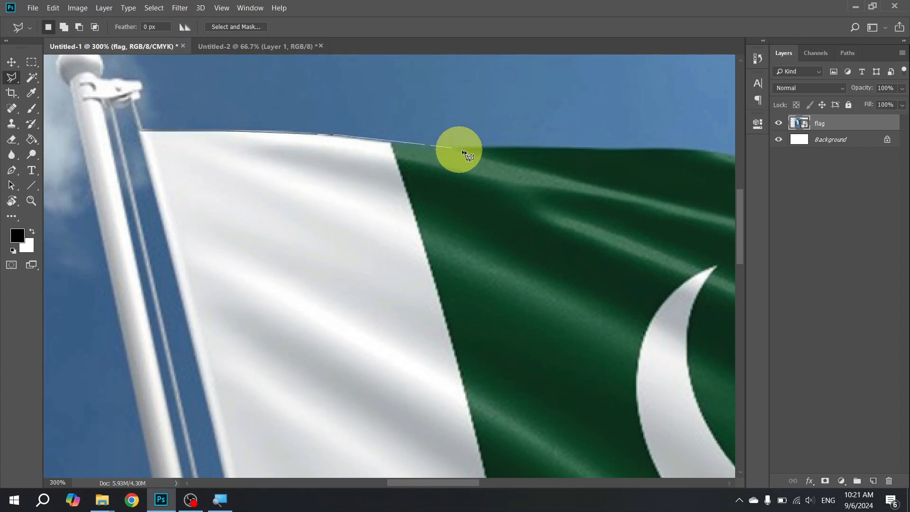
pyautogui.click(511, 146)
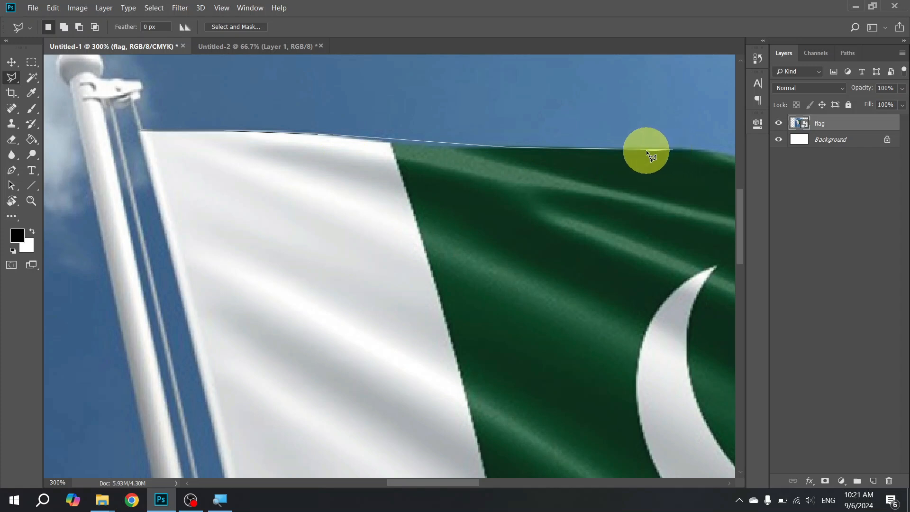
pyautogui.moveTo(647, 149)
pyautogui.mouseDown()
pyautogui.moveTo(392, 227)
pyautogui.moveTo(325, 223)
pyautogui.mouseUp()
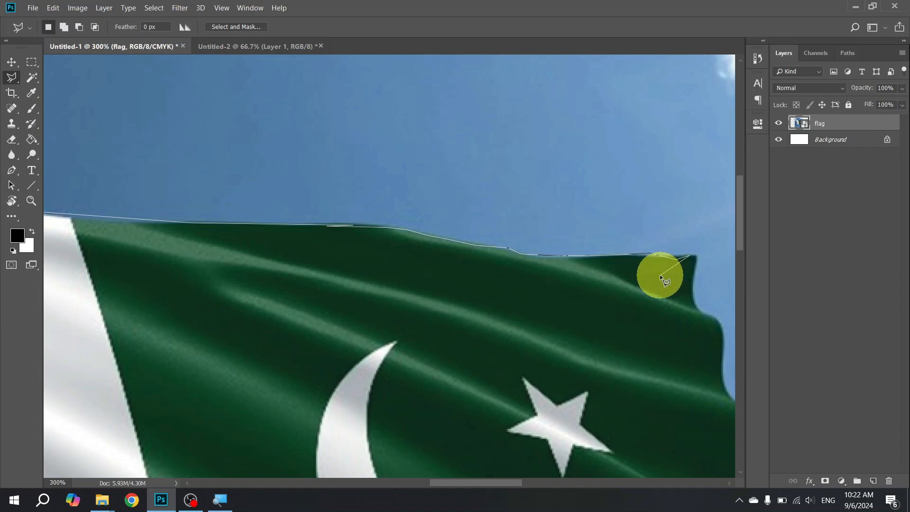
pyautogui.press('space')
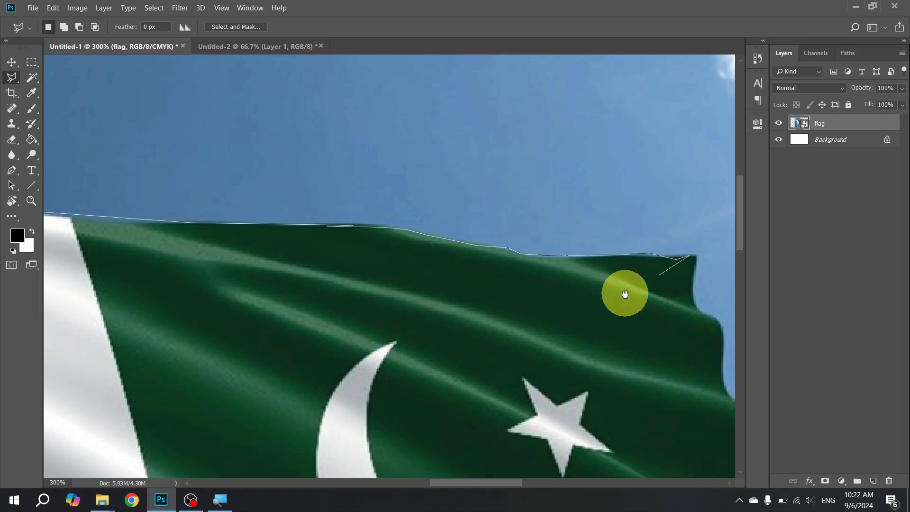
pyautogui.moveTo(622, 304); pyautogui.dragTo(611, 297)
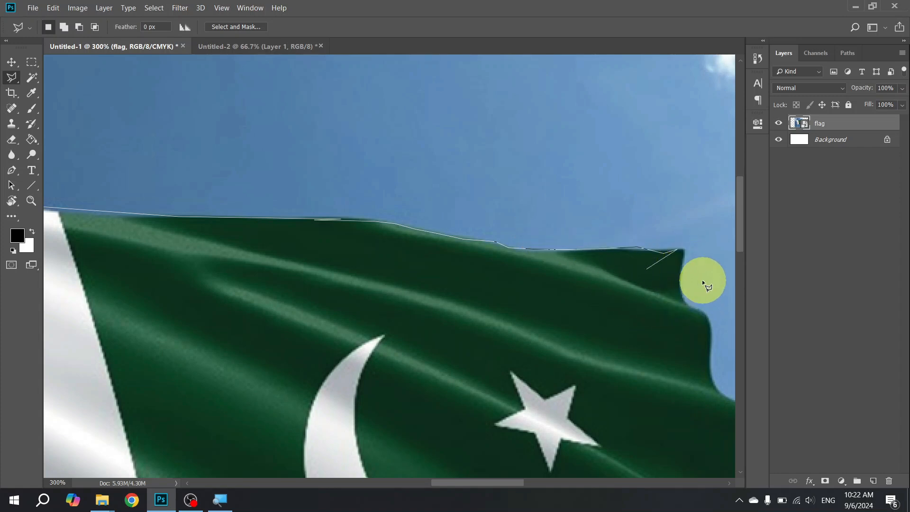
# Step: Add a stray Polygonal Lasso spike in the sky above the flag, and trace down the upper half of the flag's outer edge
pyautogui.click(399, 145)
pyautogui.click(535, 229)
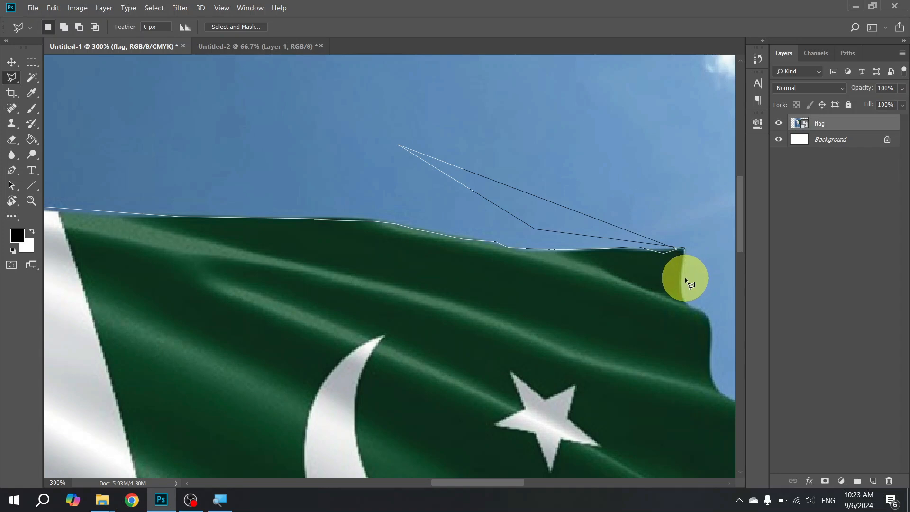
pyautogui.click(686, 297)
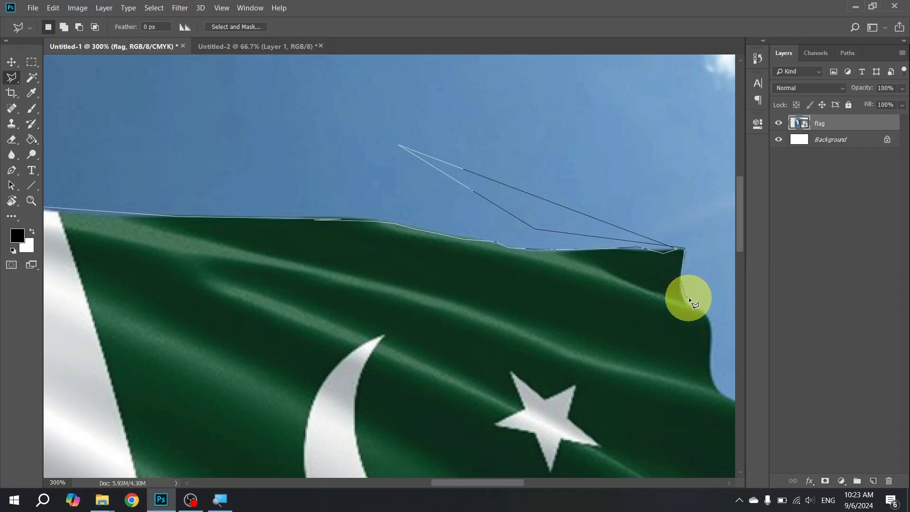
pyautogui.click(693, 299)
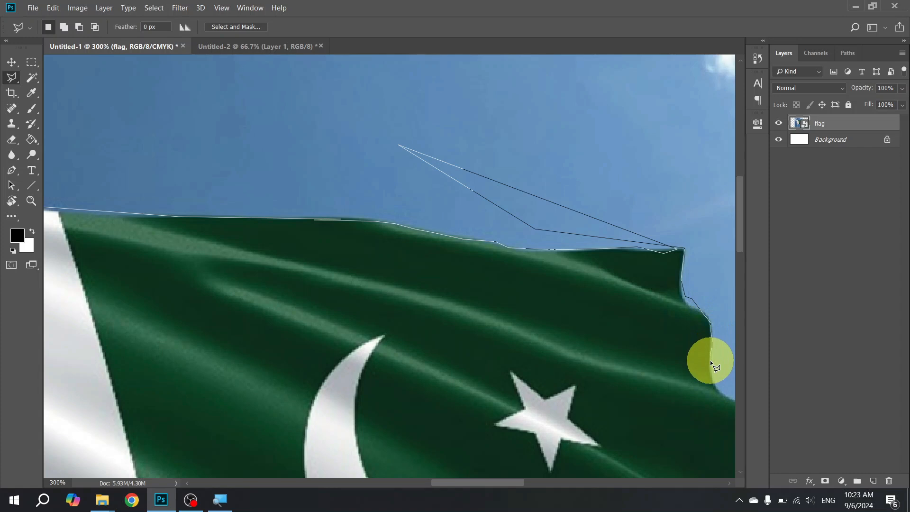
pyautogui.click(712, 345)
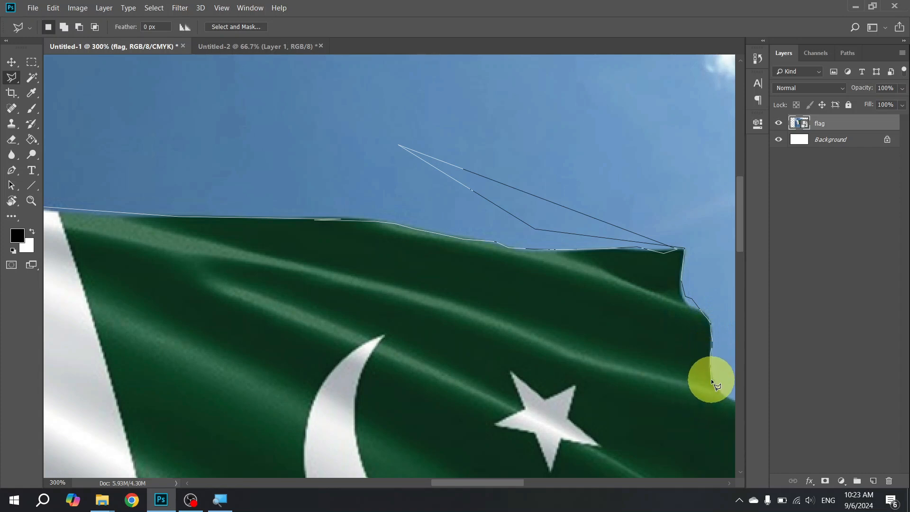
pyautogui.moveTo(595, 269)
pyautogui.mouseDown()
pyautogui.moveTo(451, 151)
pyautogui.moveTo(391, 78)
pyautogui.mouseUp()
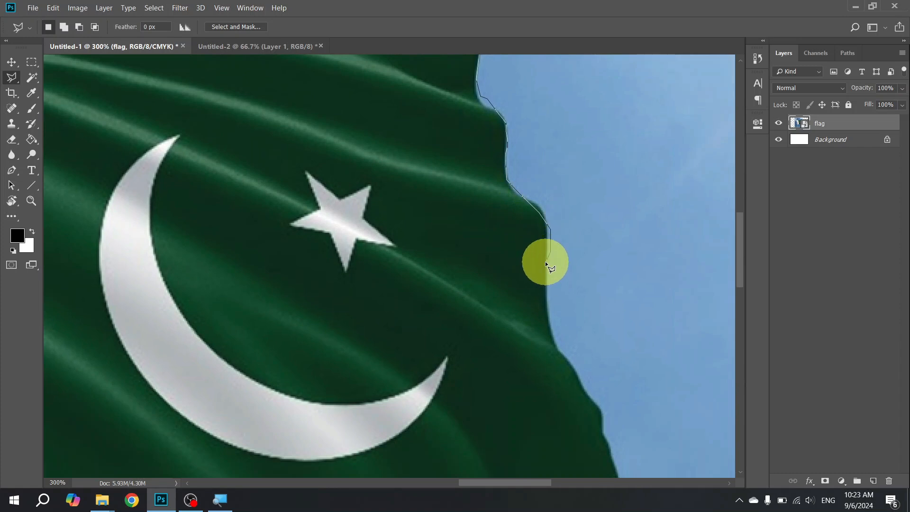
# Step: Trace the rest of the flag's outer edge, bottom edge and pole side with the Polygonal Lasso, closing the selection at the starting corner
pyautogui.scroll(-5, 545, 261)
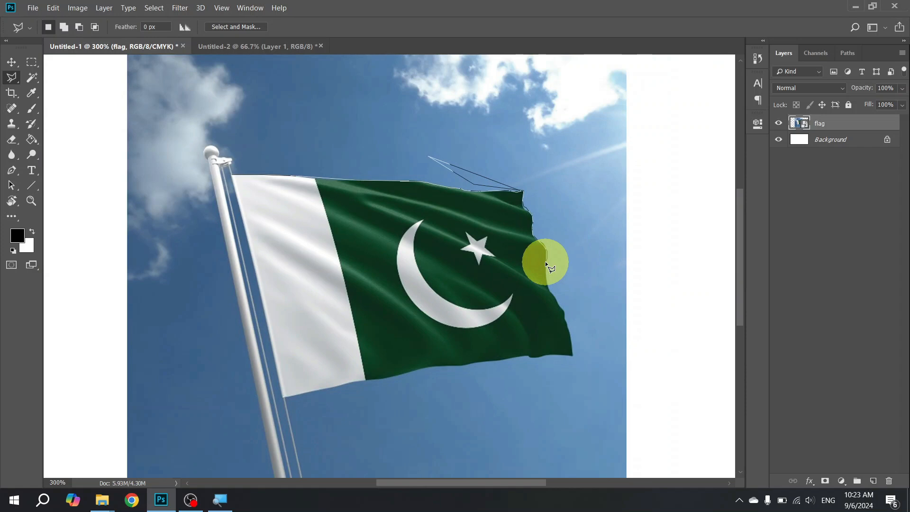
pyautogui.scroll(-2, 545, 260)
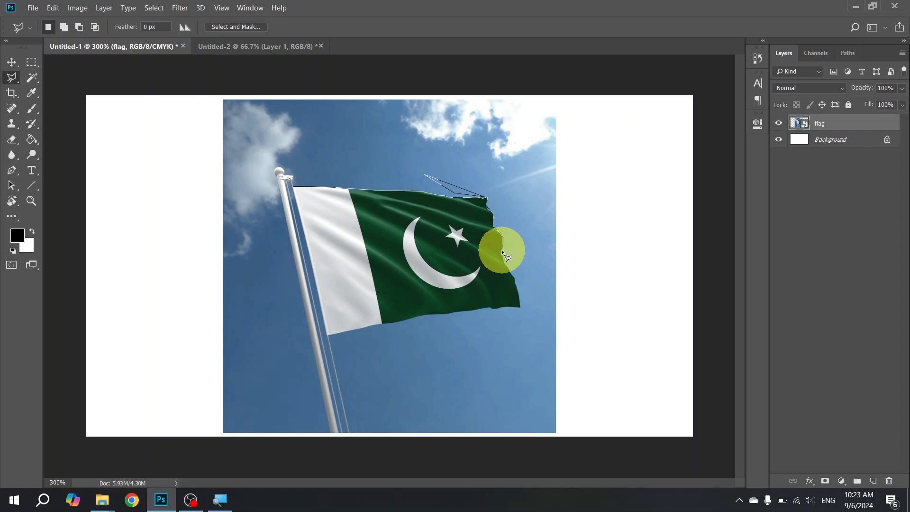
pyautogui.click(513, 275)
pyautogui.click(519, 295)
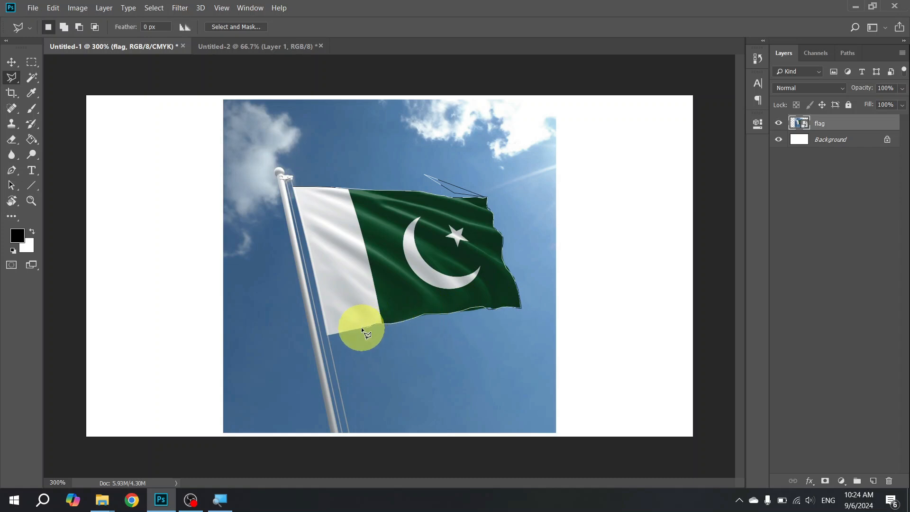
pyautogui.click(327, 336)
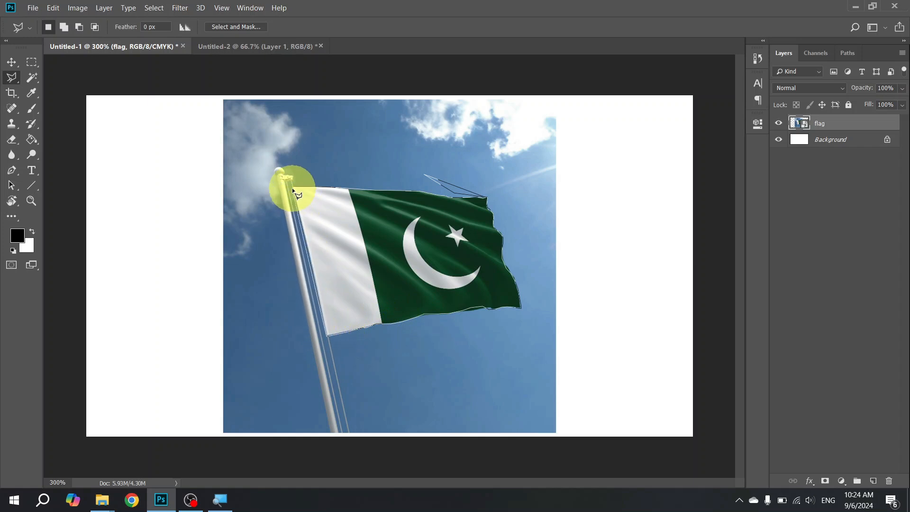
pyautogui.click(316, 284)
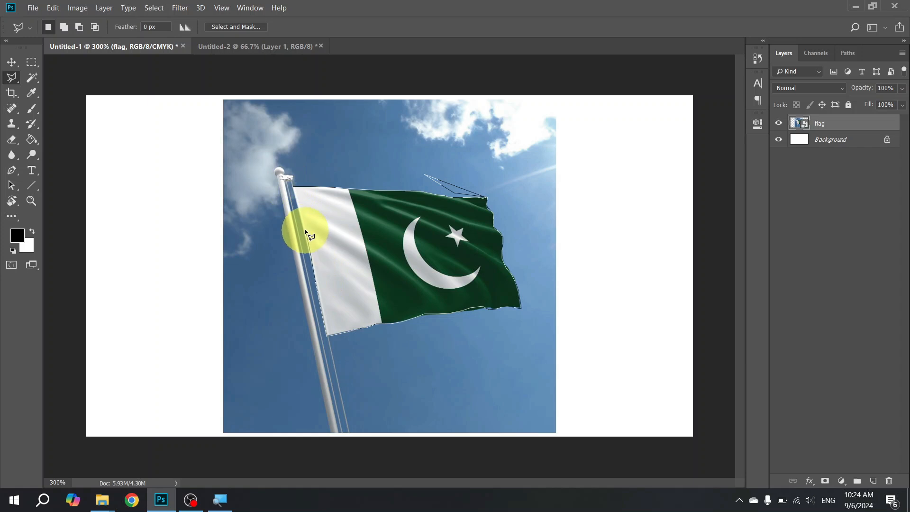
pyautogui.click(292, 186)
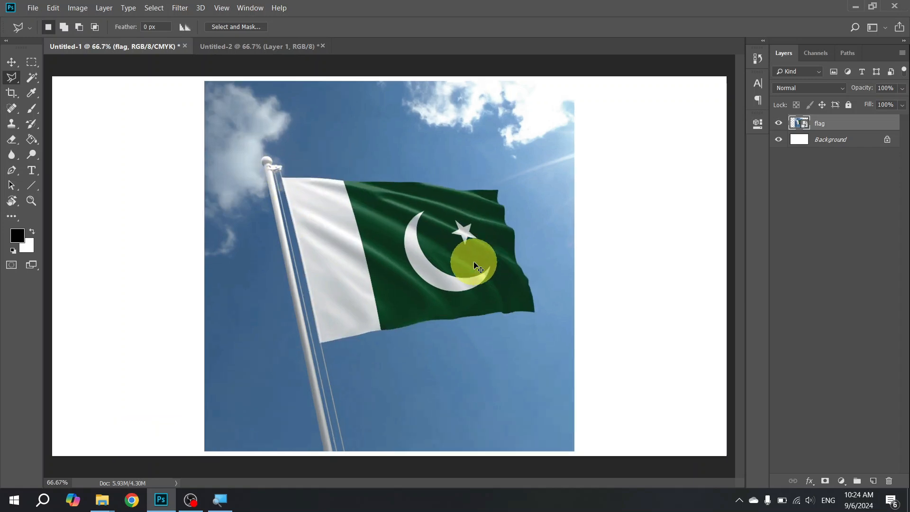
# Step: Subtract the stray spike above the flag's top edge from the selection with the Lasso Tool
pyautogui.hotkey('ctrl', '+')
pyautogui.hotkey('ctrl', '+')
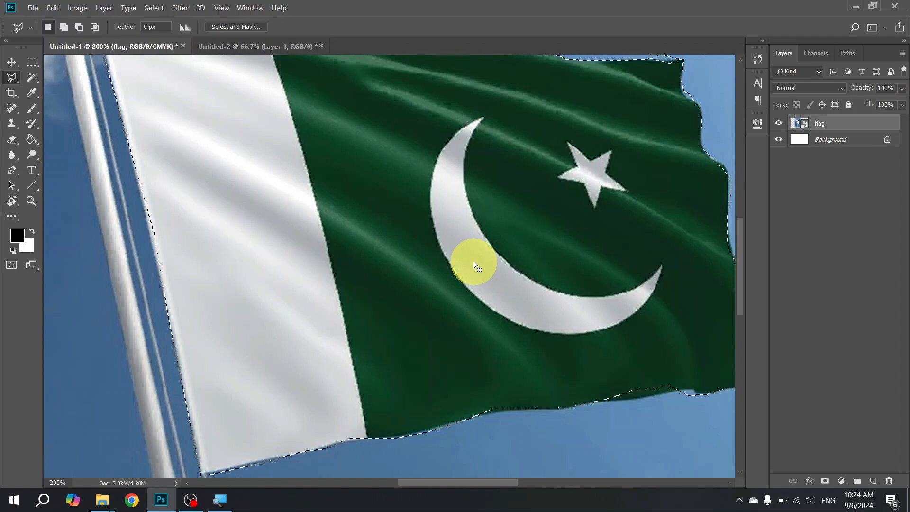
pyautogui.moveTo(463, 237); pyautogui.dragTo(473, 385)
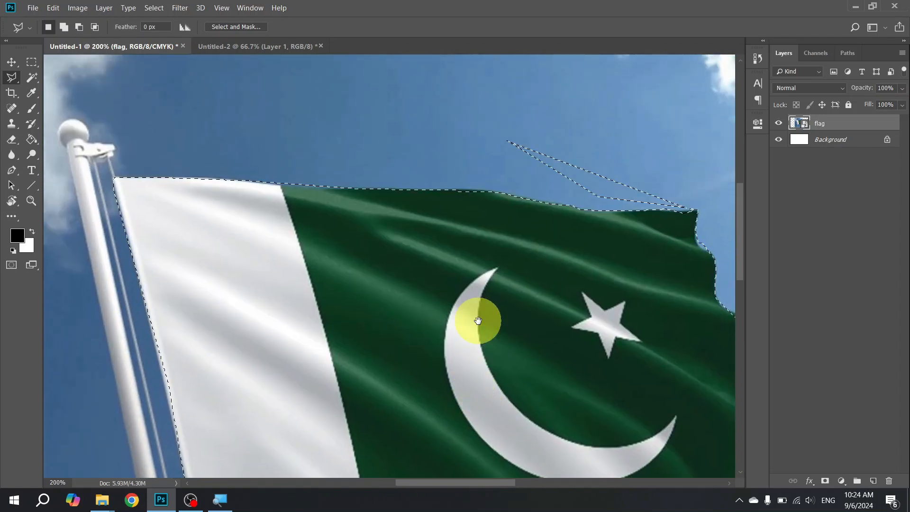
pyautogui.moveTo(619, 248); pyautogui.dragTo(481, 270)
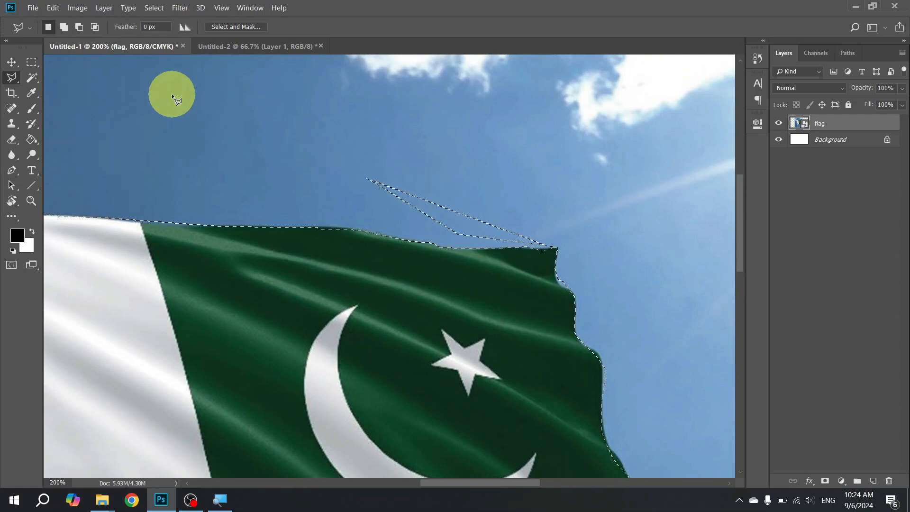
pyautogui.click(79, 28)
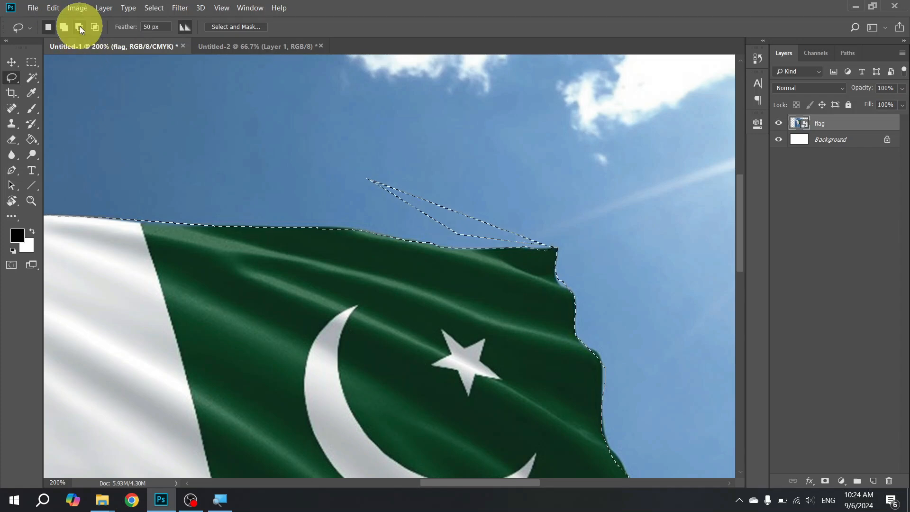
pyautogui.click(81, 27)
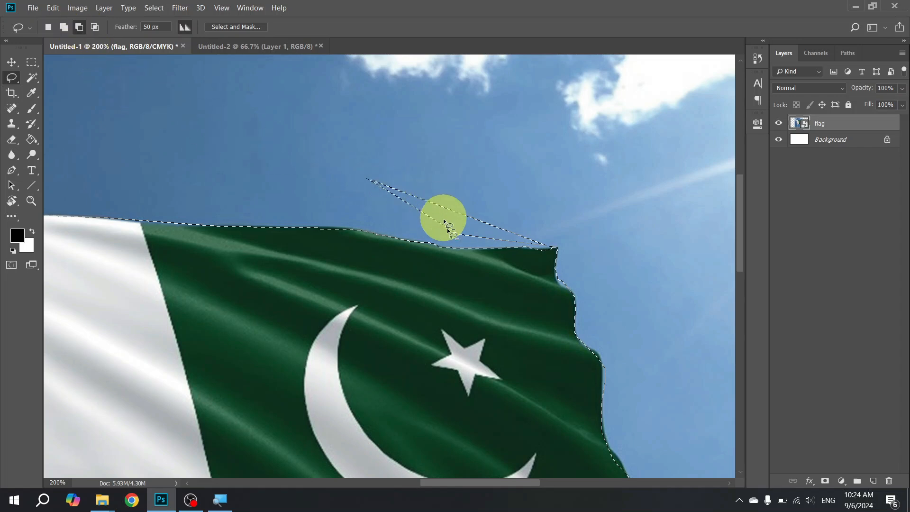
pyautogui.moveTo(458, 244)
pyautogui.mouseDown()
pyautogui.moveTo(538, 228)
pyautogui.moveTo(446, 177)
pyautogui.moveTo(357, 167)
pyautogui.moveTo(357, 187)
pyautogui.moveTo(458, 238)
pyautogui.moveTo(458, 227)
pyautogui.moveTo(438, 225)
pyautogui.moveTo(417, 193)
pyautogui.moveTo(369, 172)
pyautogui.moveTo(426, 213)
pyautogui.moveTo(524, 237)
pyautogui.moveTo(490, 248)
pyautogui.moveTo(538, 244)
pyautogui.moveTo(554, 231)
pyautogui.moveTo(540, 218)
pyautogui.moveTo(364, 171)
pyautogui.moveTo(356, 179)
pyautogui.moveTo(366, 200)
pyautogui.moveTo(407, 219)
pyautogui.moveTo(495, 244)
pyautogui.moveTo(538, 226)
pyautogui.moveTo(473, 164)
pyautogui.moveTo(396, 145)
pyautogui.moveTo(337, 149)
pyautogui.moveTo(473, 243)
pyautogui.mouseUp()
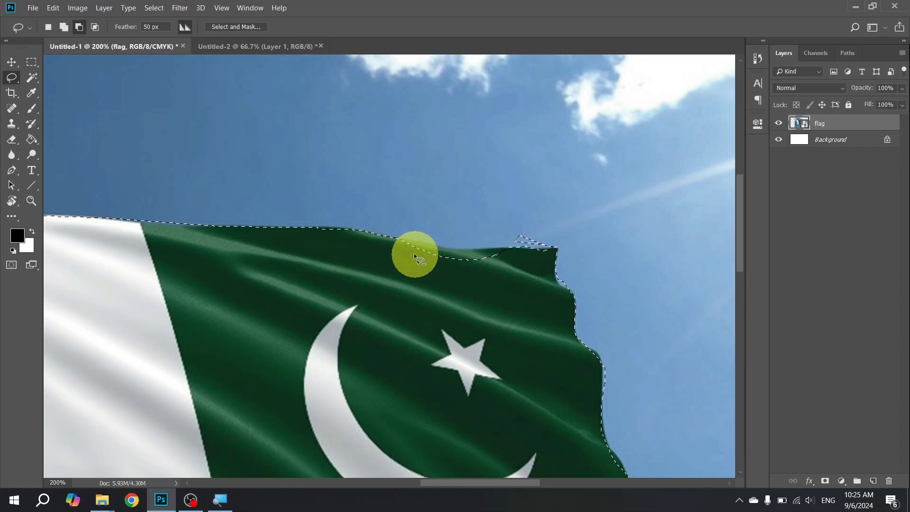
# Step: Add the cut-away strip along the flag's top edge back to the selection with the Lasso Tool
pyautogui.click(63, 28)
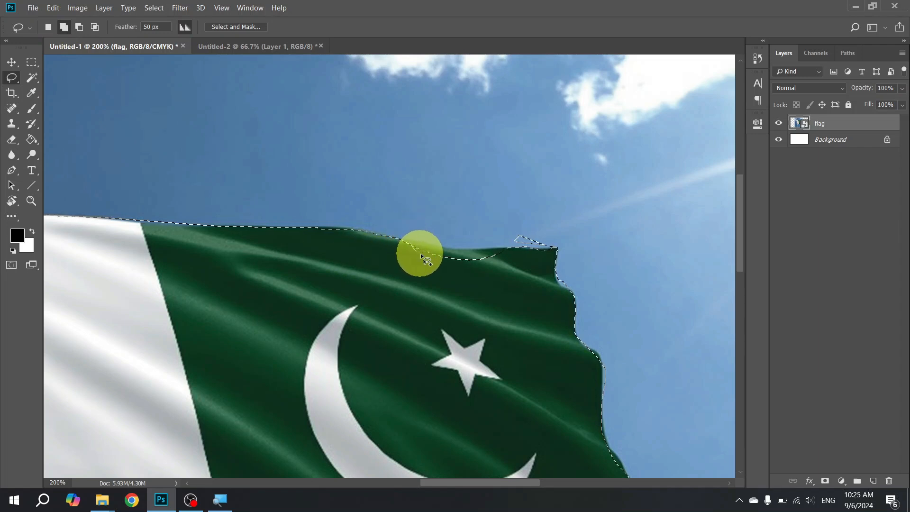
pyautogui.moveTo(505, 247); pyautogui.dragTo(468, 242)
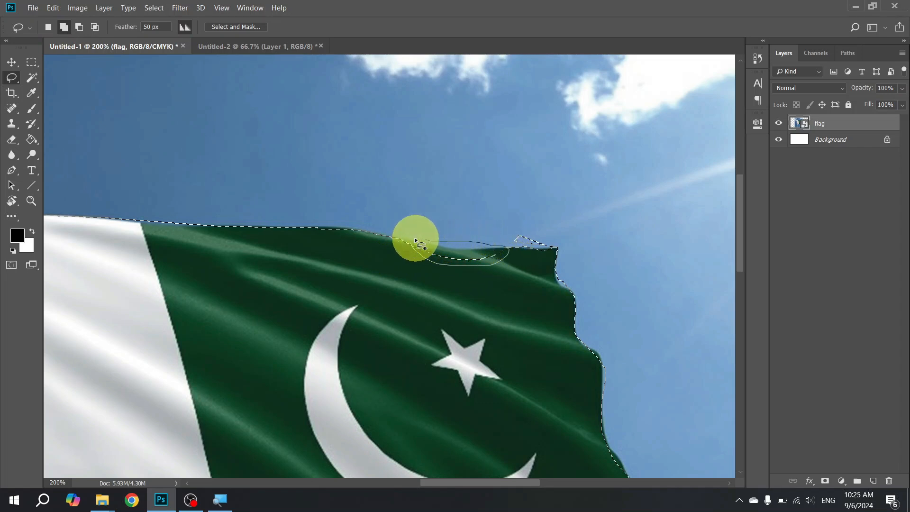
pyautogui.moveTo(405, 244); pyautogui.dragTo(405, 244)
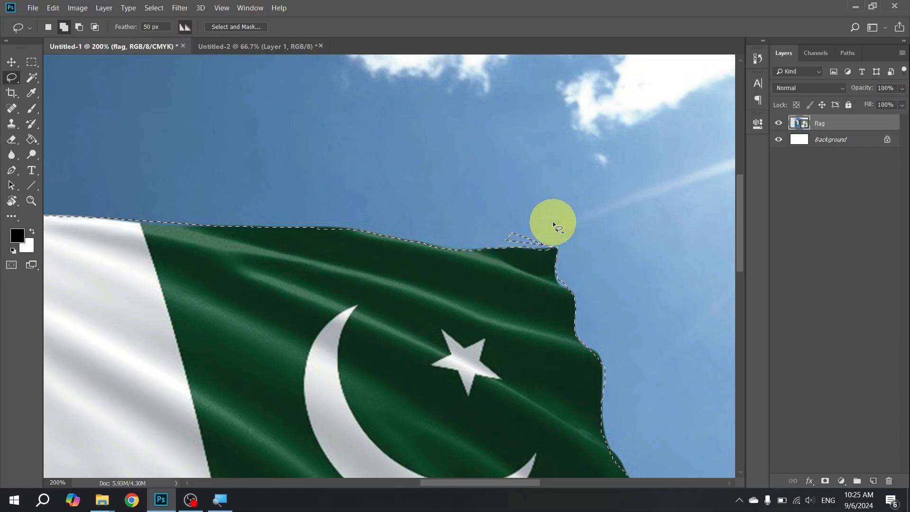
# Step: Subtract the leftover spike near the flag's upper outer corner from the selection with the Lasso Tool
pyautogui.moveTo(503, 221); pyautogui.dragTo(514, 243)
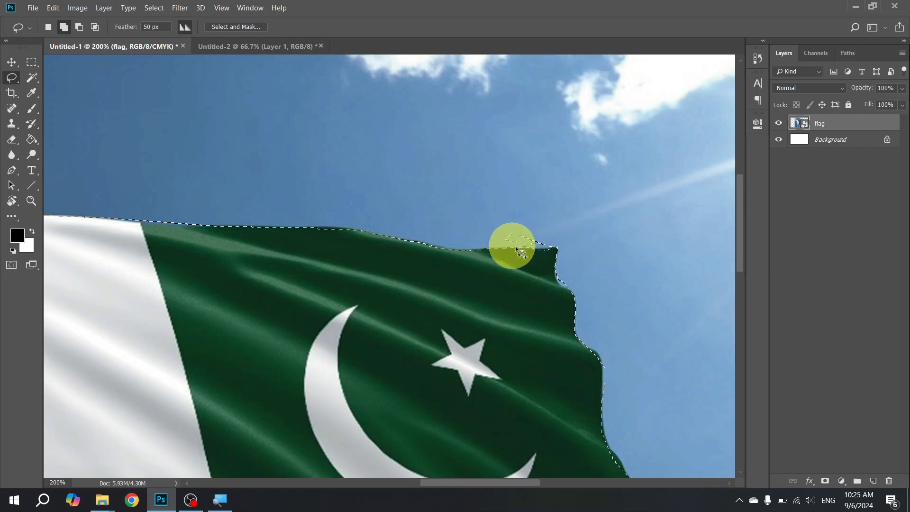
pyautogui.click(79, 27)
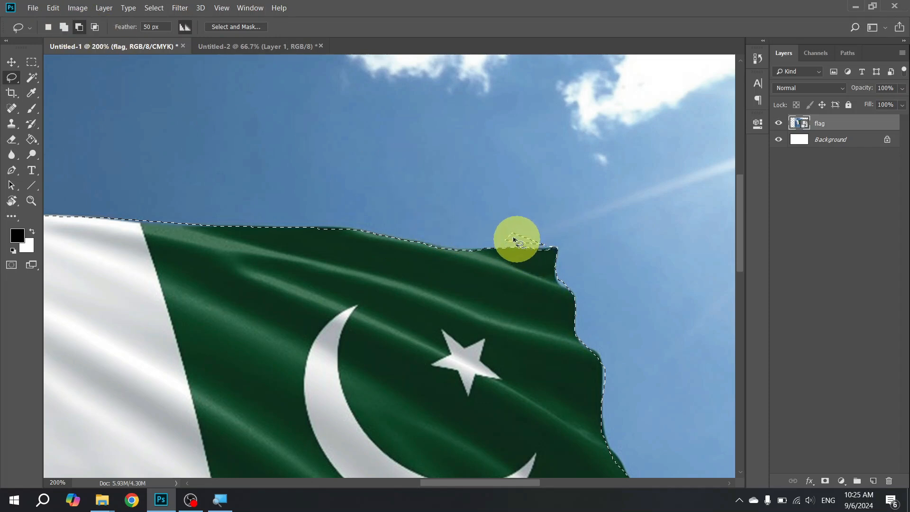
pyautogui.moveTo(497, 244)
pyautogui.mouseDown()
pyautogui.moveTo(560, 244)
pyautogui.moveTo(545, 225)
pyautogui.moveTo(512, 231)
pyautogui.moveTo(496, 246)
pyautogui.mouseUp()
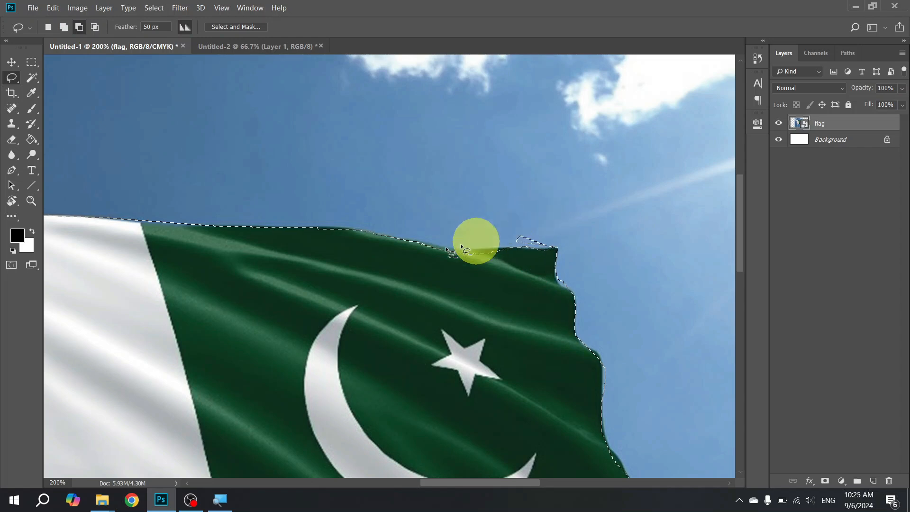
# Step: Copy the selected flag to a new layer and move the copy left so it partly overlaps the flagpole
pyautogui.hotkey('ctrl', 'd')
pyautogui.scroll(-4, 437, 251)
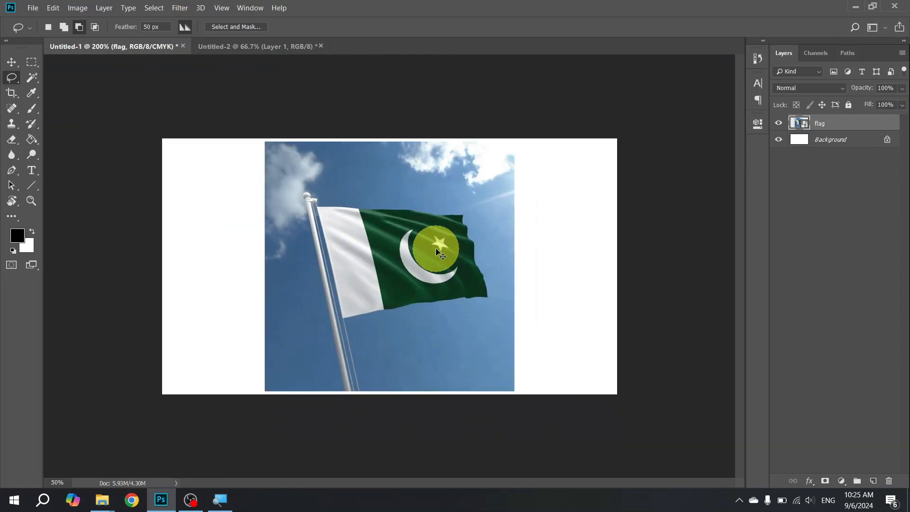
pyautogui.scroll(1, 436, 251)
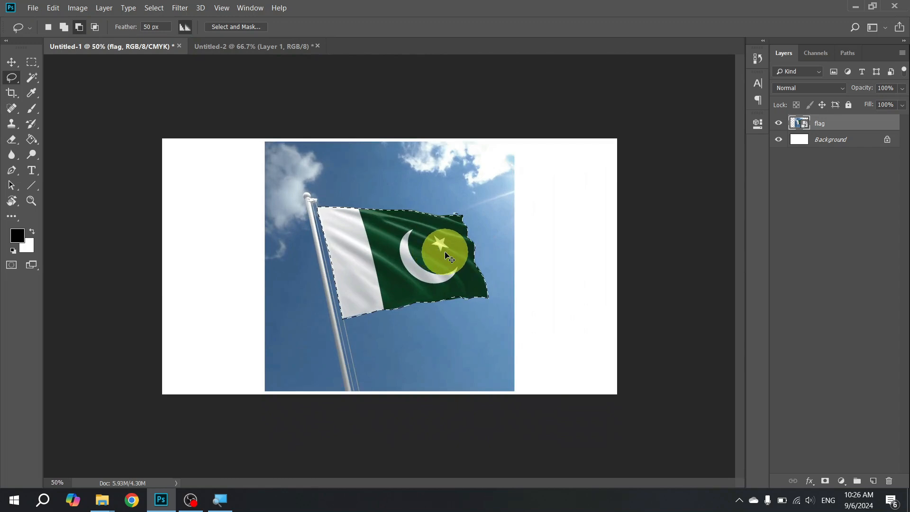
pyautogui.hotkey('ctrl', 'j')
pyautogui.press('v')
pyautogui.moveTo(440, 256); pyautogui.dragTo(280, 263)
# Step: Check the flag cutout's edges at 200% magnification and move the cutout back over the original flag, slightly offset
pyautogui.hotkey('ctrl', '+')
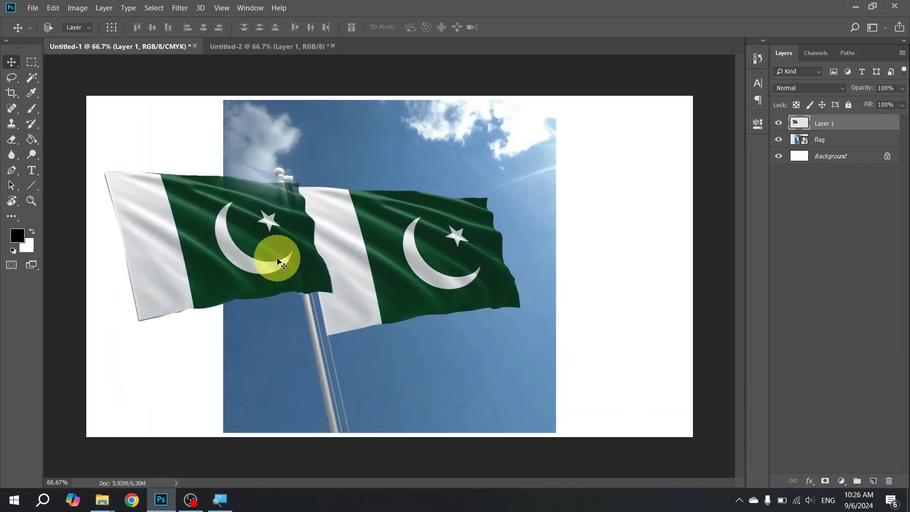
pyautogui.hotkey('ctrl', '+')
pyautogui.hotkey('ctrl', '+')
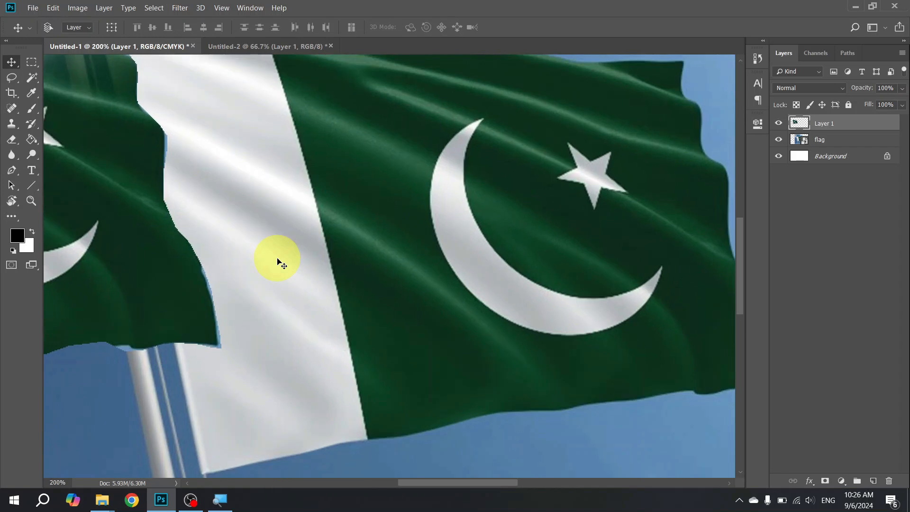
pyautogui.moveTo(190, 244); pyautogui.dragTo(533, 258)
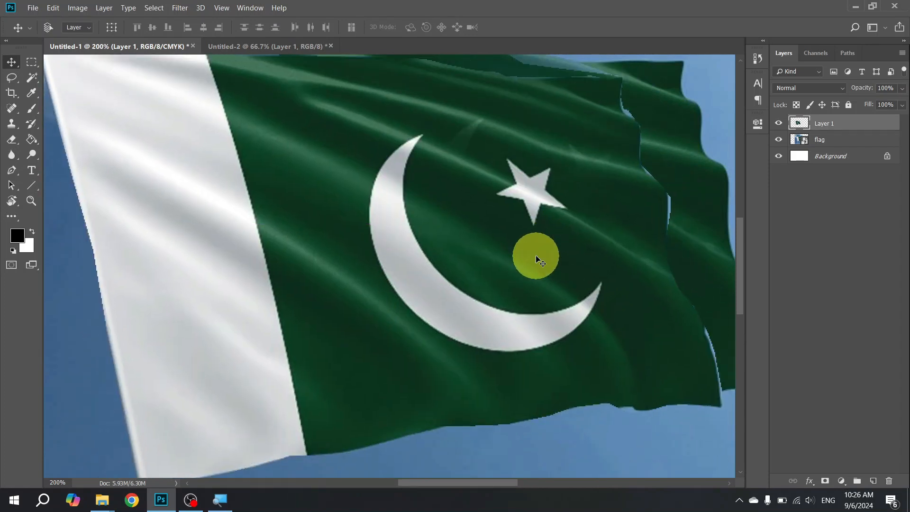
# Step: Remove the flag cutout and the flag image, leaving only the Background layer
pyautogui.hotkey('ctrl', '-')
pyautogui.hotkey('ctrl', '-')
pyautogui.hotkey('ctrl', '-')
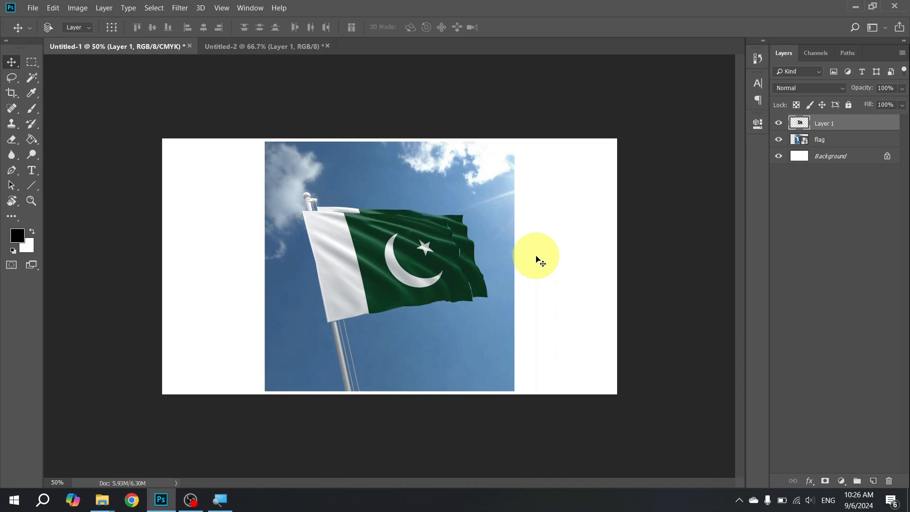
pyautogui.hotkey('ctrl', 'e')
pyautogui.press('Delete')
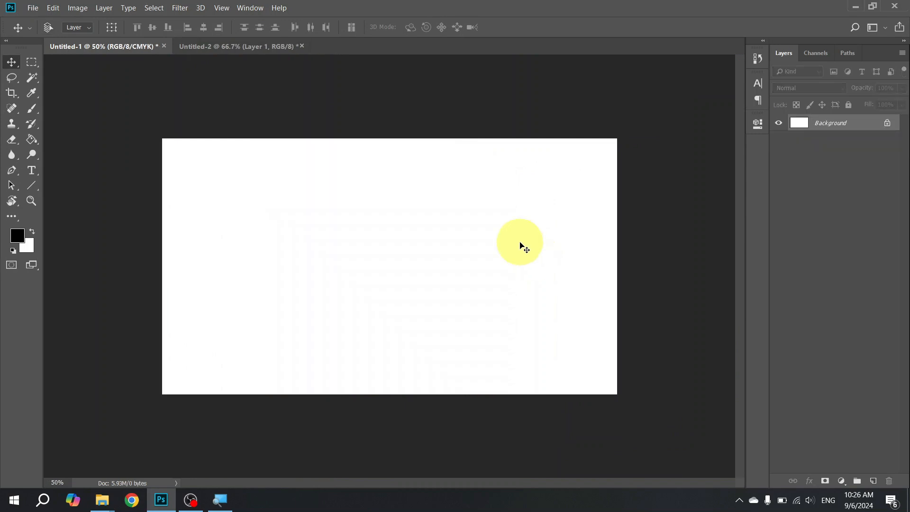
# Step: Place computer.jpg from the Images for Photoshop folder into the Untitled-1 document at its fitted size
pyautogui.hotkey('alt', 'Tab')
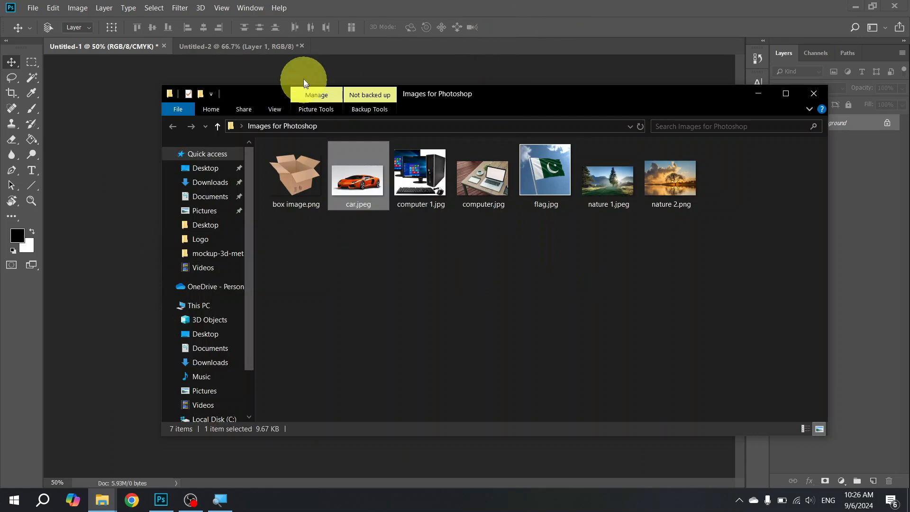
pyautogui.moveTo(480, 181); pyautogui.dragTo(428, 194)
pyautogui.hotkey('alt', 'Tab')
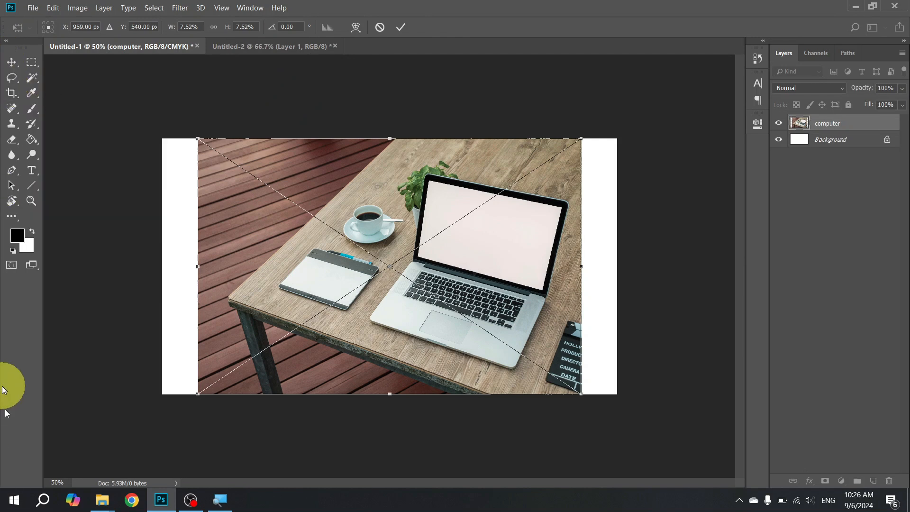
pyautogui.hotkey('ctrl', '0')
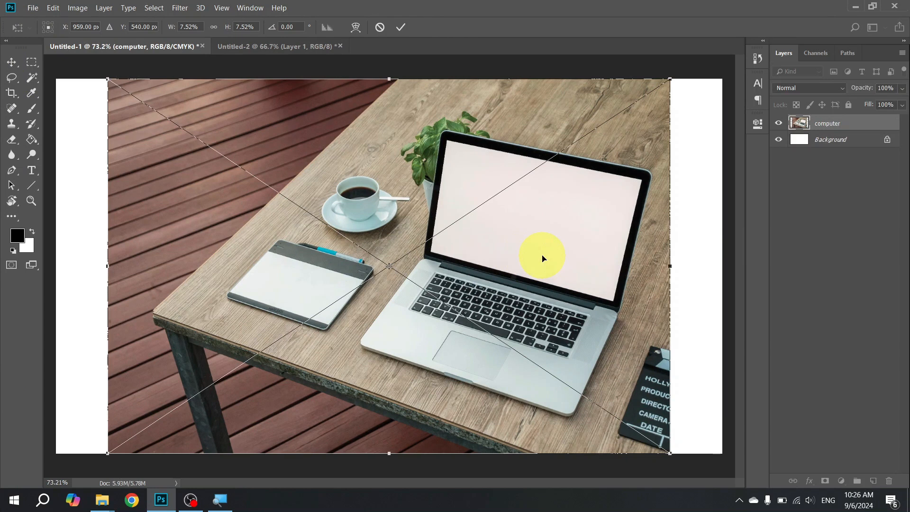
pyautogui.press('Return')
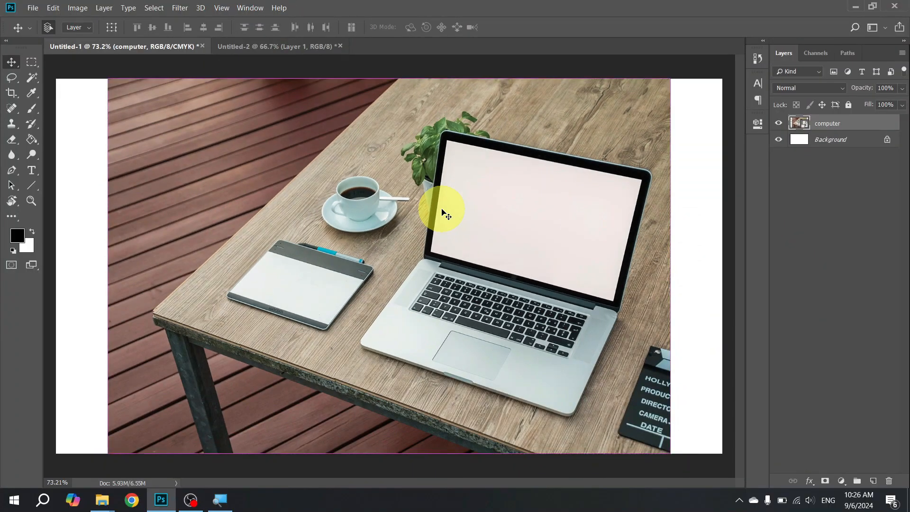
# Step: Start a Polygonal Lasso selection at the laptop lid's upper-left corner and trace along its top edge around the upper-right corner
pyautogui.hotkey('ctrl', '+')
pyautogui.hotkey('ctrl', '+')
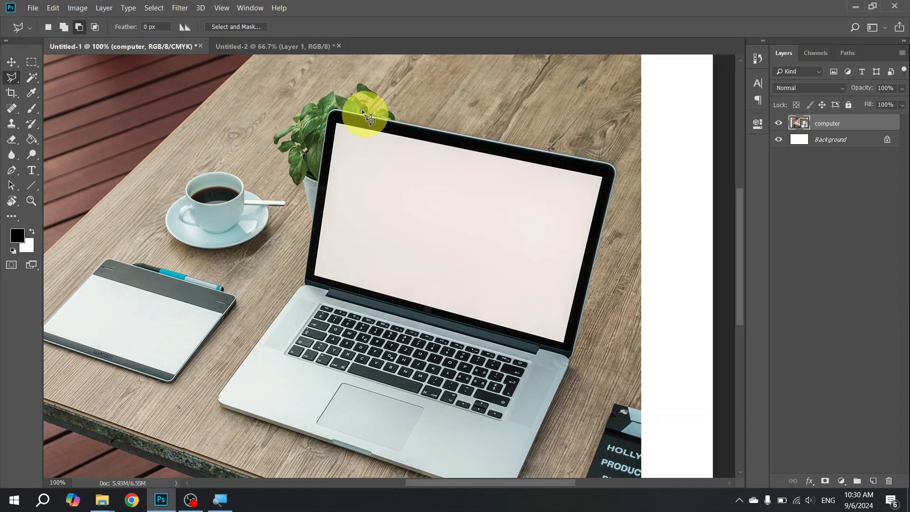
pyautogui.rightClick(15, 78)
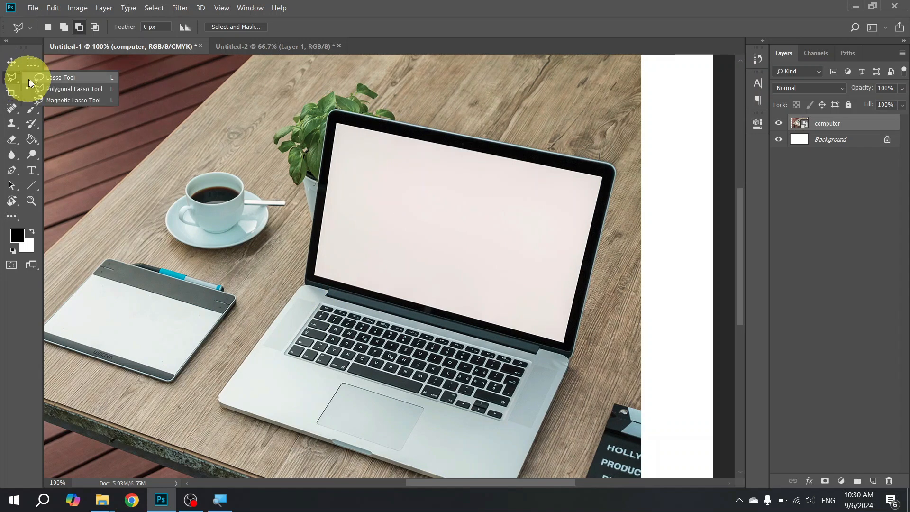
pyautogui.click(47, 88)
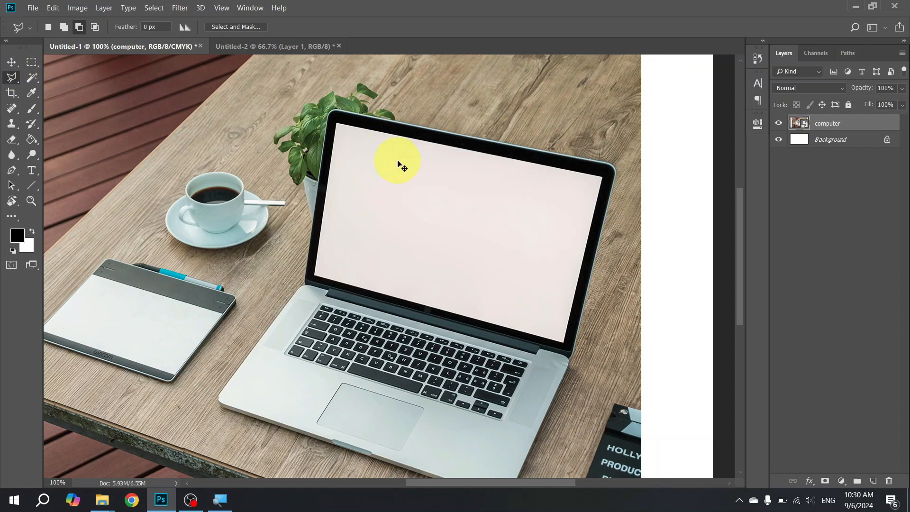
pyautogui.hotkey('ctrl', '+')
pyautogui.hotkey('ctrl', '-')
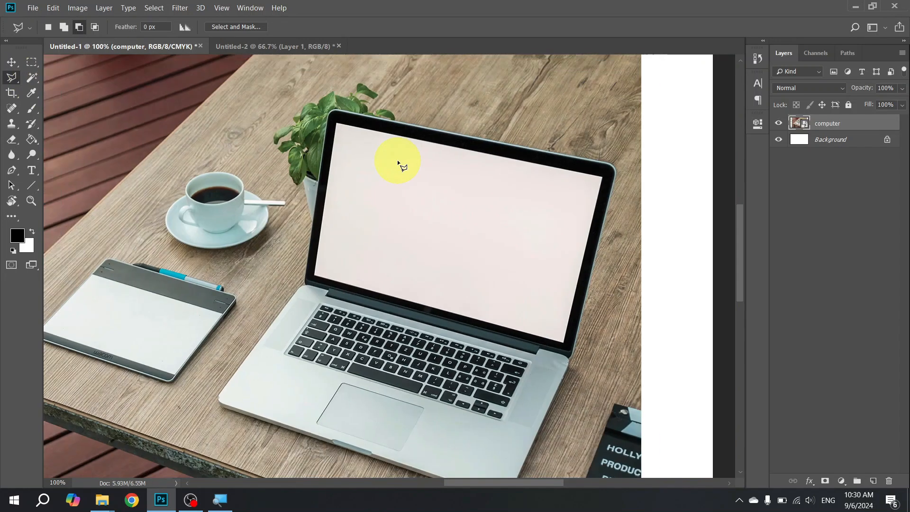
pyautogui.moveTo(502, 260); pyautogui.dragTo(436, 222)
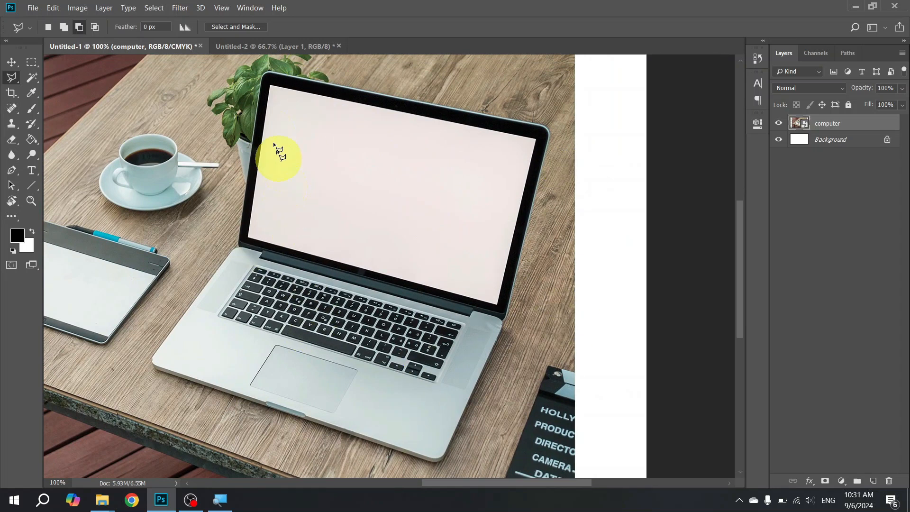
pyautogui.click(271, 71)
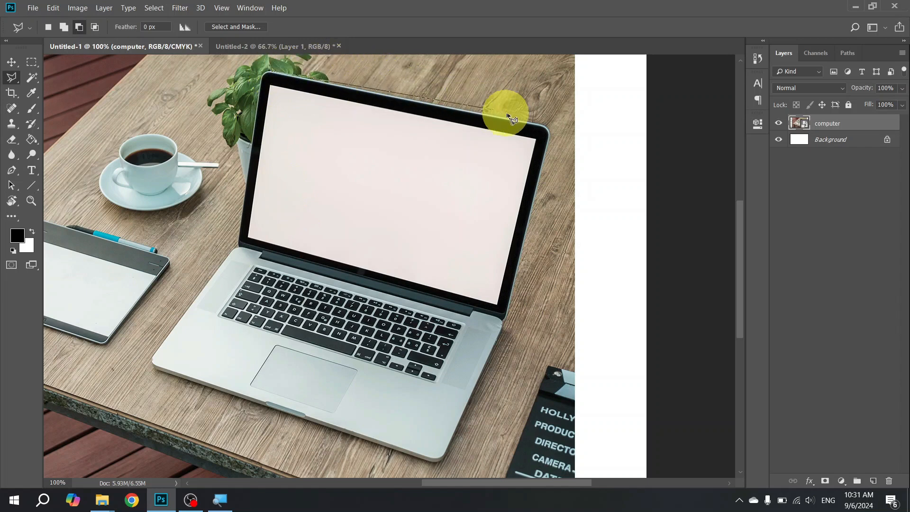
pyautogui.click(528, 119)
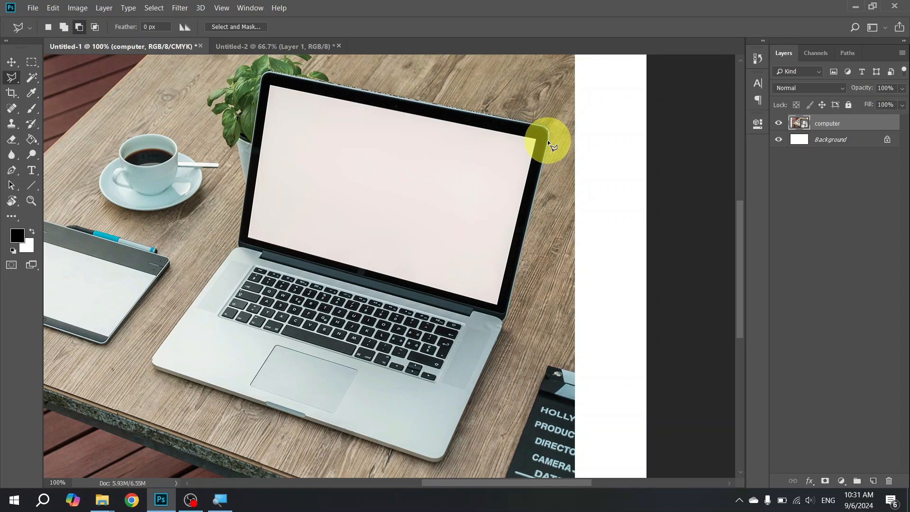
pyautogui.click(547, 141)
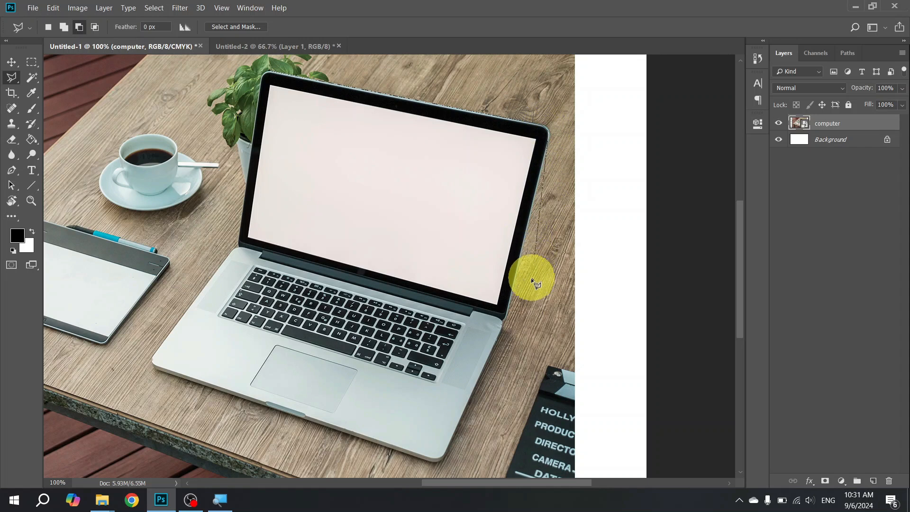
# Step: Continue the lasso outline down the laptop's right side, along its front edge and back to the starting corner, closing the selection
pyautogui.click(503, 323)
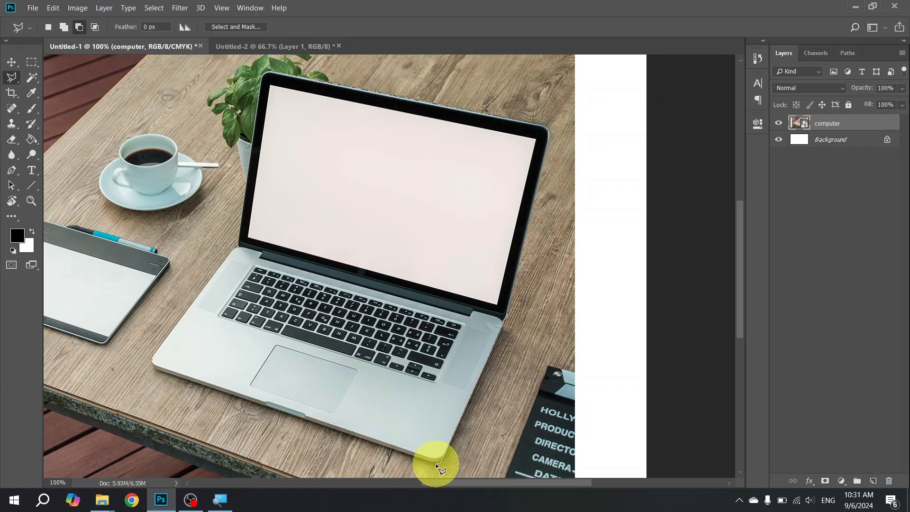
pyautogui.click(432, 463)
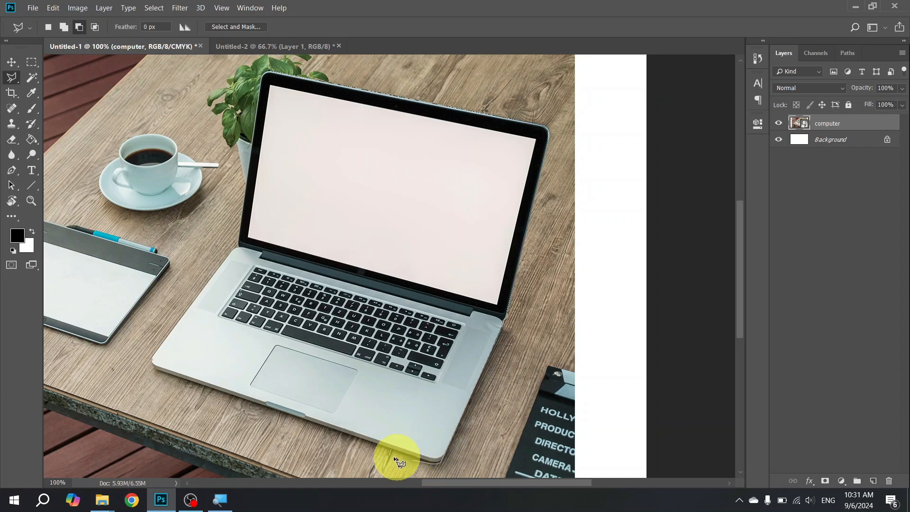
pyautogui.click(152, 364)
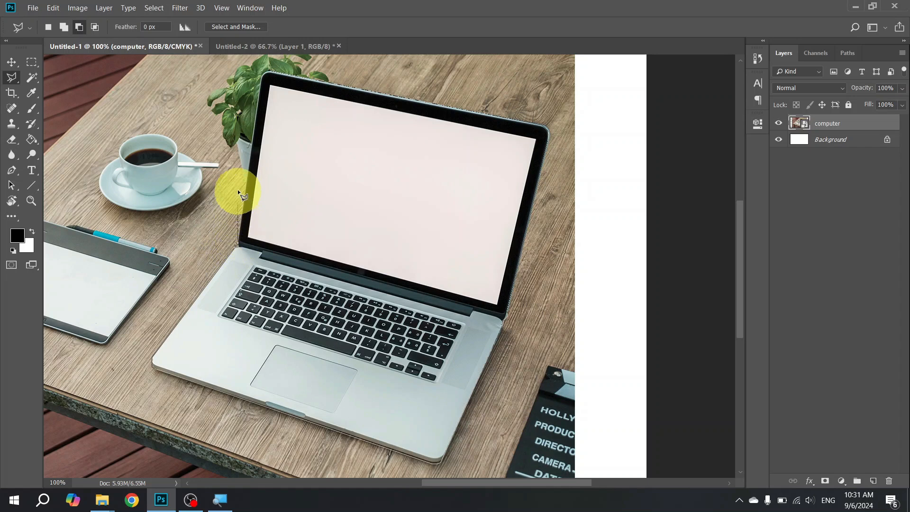
pyautogui.click(269, 71)
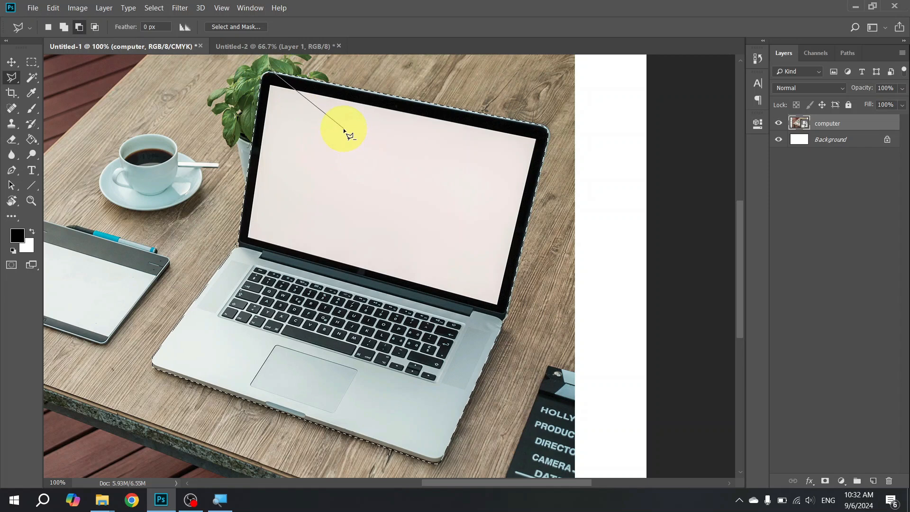
pyautogui.press('Return')
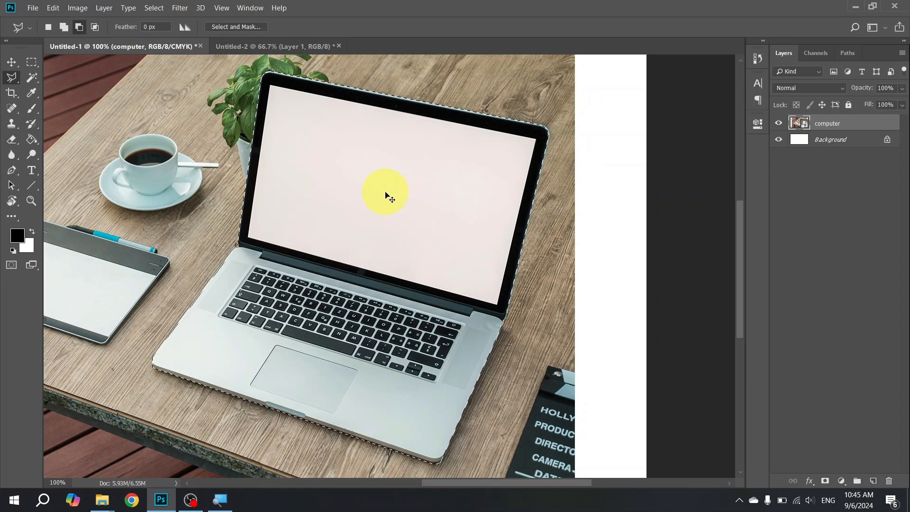
# Step: Copy the selected laptop to a new layer and move the copy left so it partly overlaps the original
pyautogui.hotkey('ctrl', 'j')
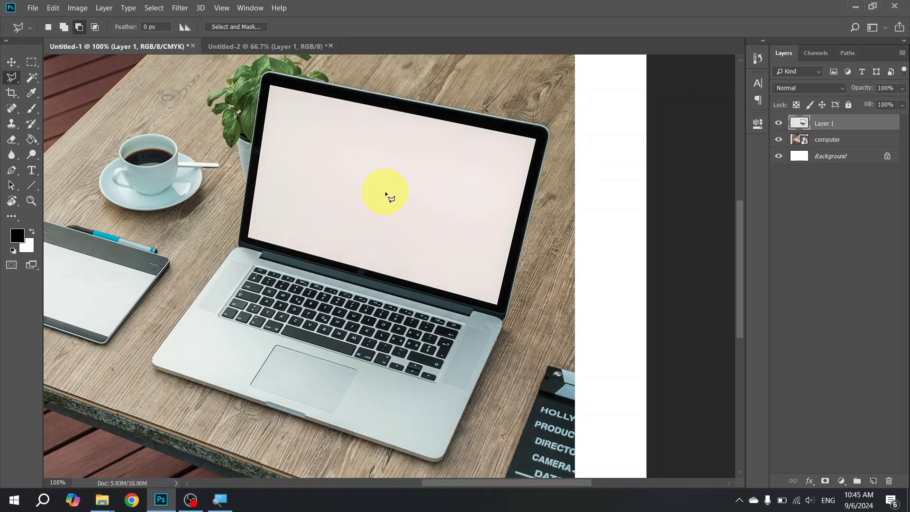
pyautogui.press('v')
pyautogui.moveTo(390, 193); pyautogui.dragTo(303, 190)
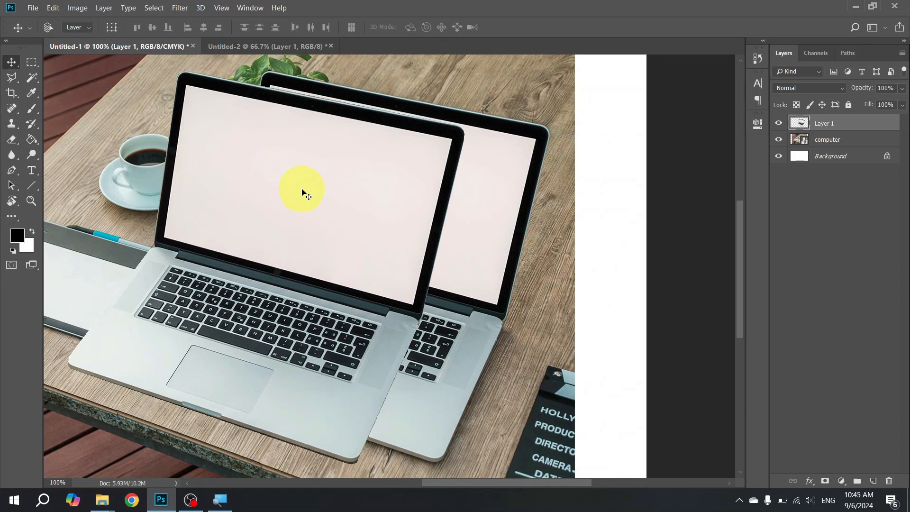
pyautogui.hotkey('ctrl', '-')
pyautogui.hotkey('ctrl', '-')
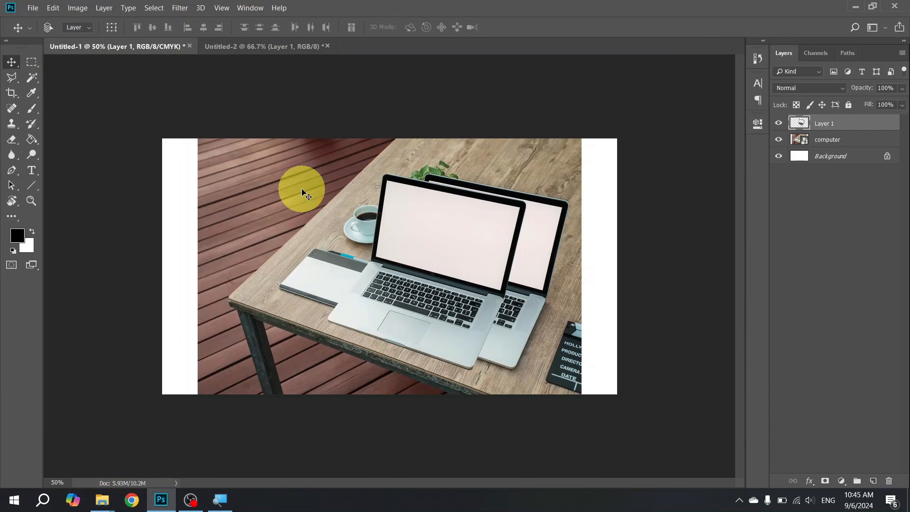
# Step: Create a new blank document using the preset settings
pyautogui.press('ctrl')
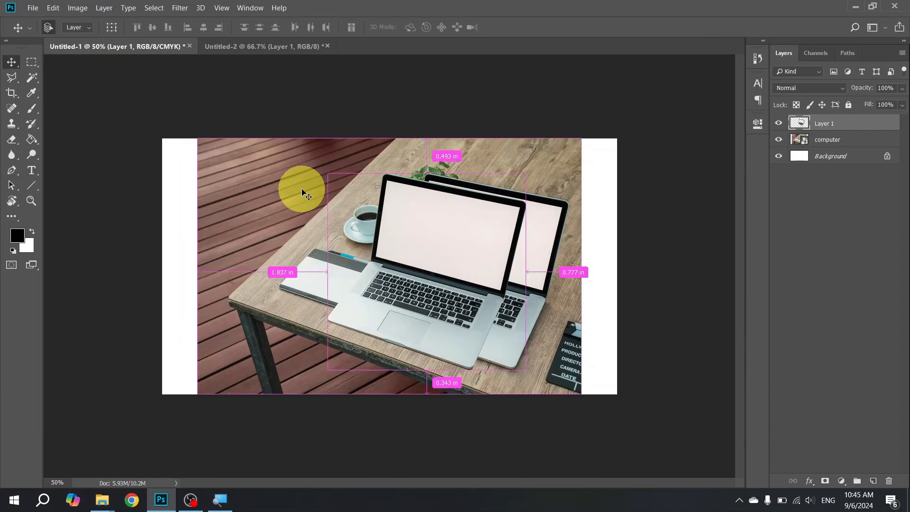
pyautogui.hotkey('ctrl', 'n')
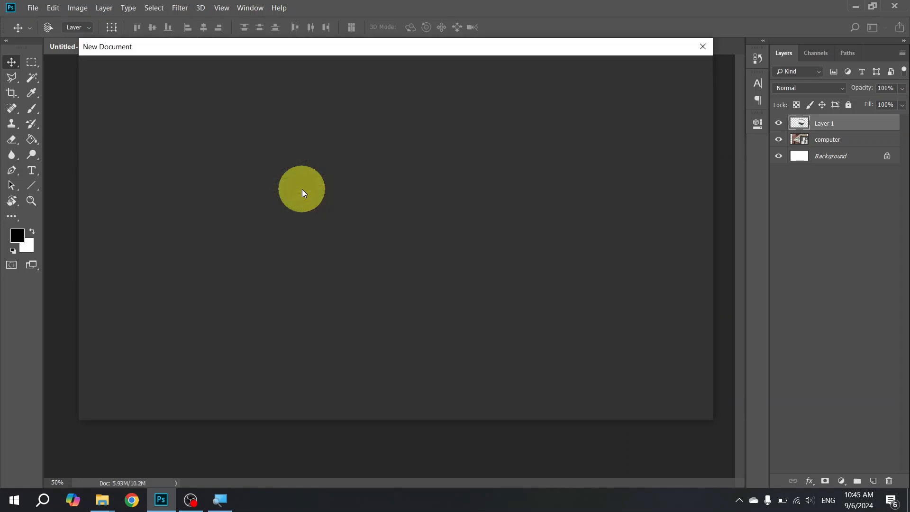
pyautogui.press('Return')
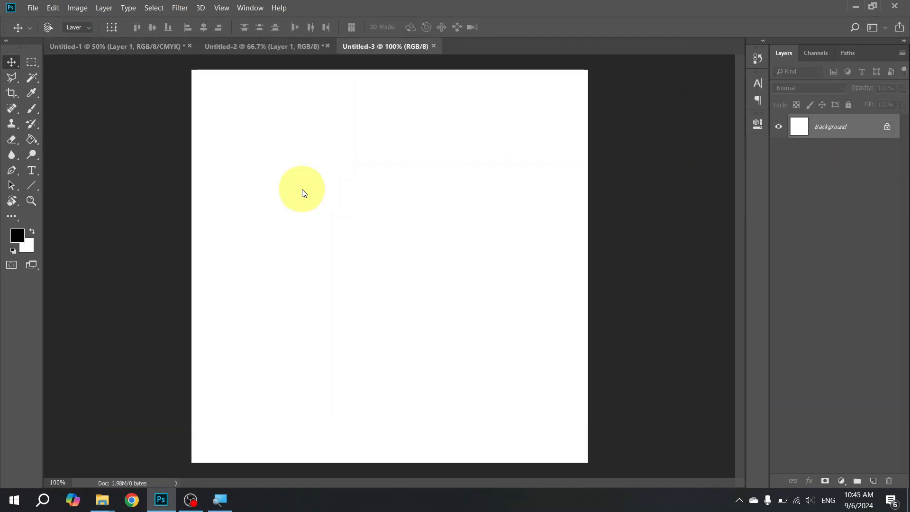
pyautogui.press('f')
pyautogui.press('f')
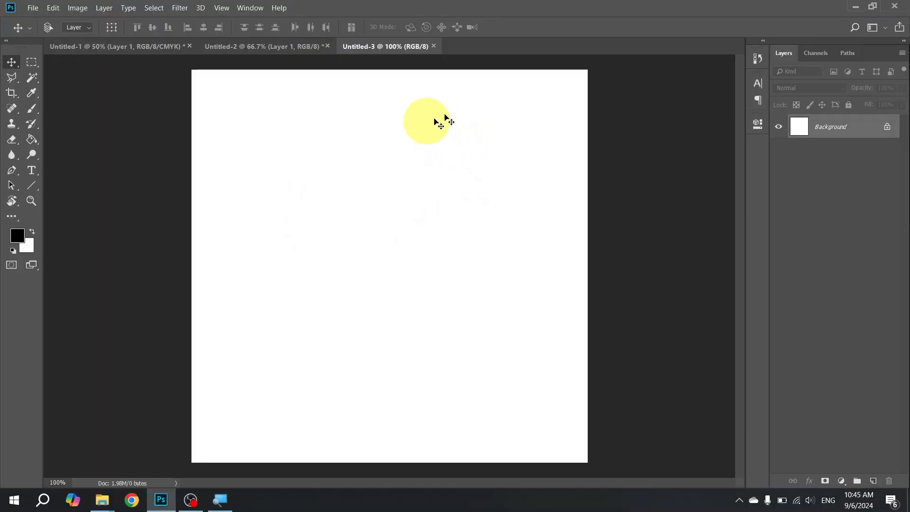
# Step: Copy the laptop cutout layer from Untitled-1 into the new Untitled-3 document and place it over the canvas
pyautogui.click(293, 44)
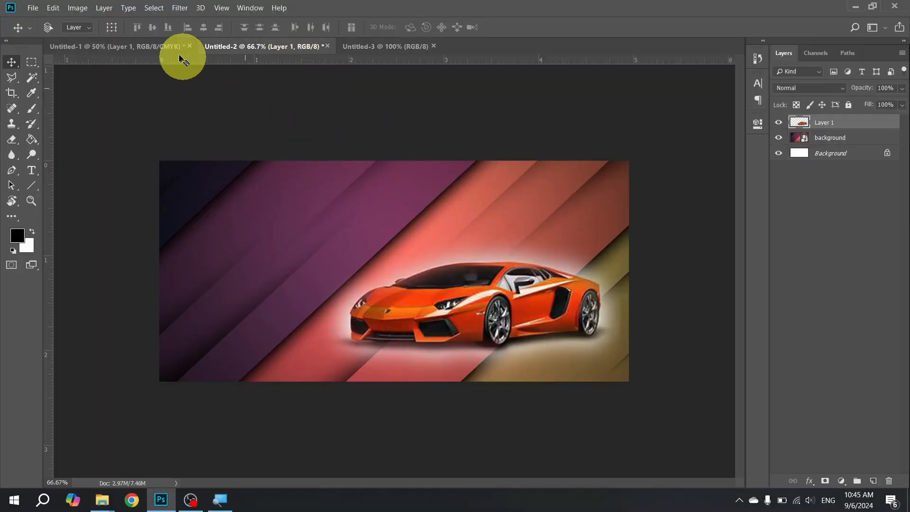
pyautogui.click(153, 44)
pyautogui.moveTo(423, 246); pyautogui.dragTo(398, 186)
pyautogui.moveTo(389, 211); pyautogui.dragTo(372, 261)
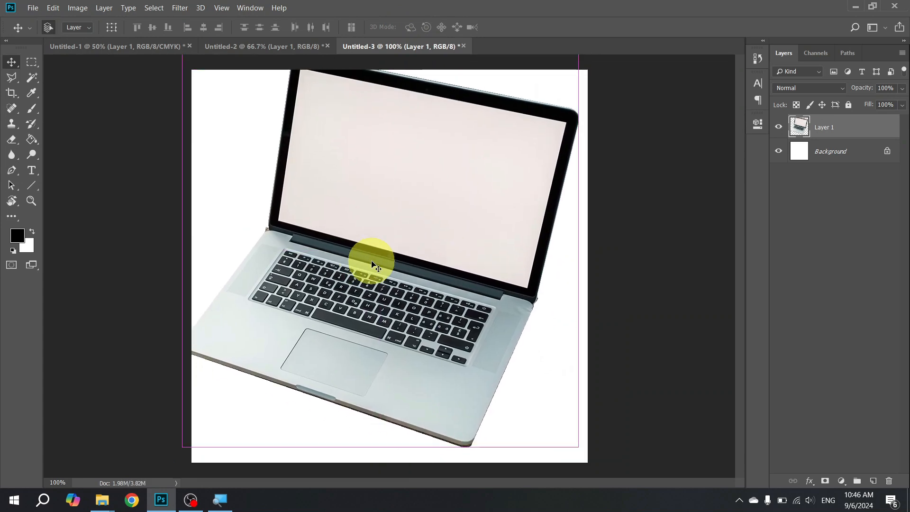
# Step: Scale the laptop cutout to about 68% width and 69% height and place it near the canvas centre
pyautogui.hotkey('ctrl', 't')
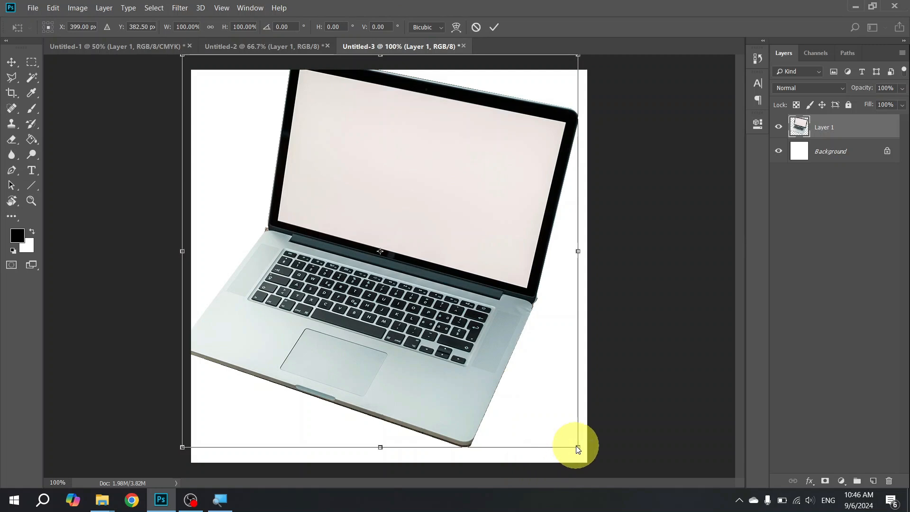
pyautogui.moveTo(578, 450); pyautogui.dragTo(453, 328)
pyautogui.moveTo(404, 235); pyautogui.dragTo(464, 290)
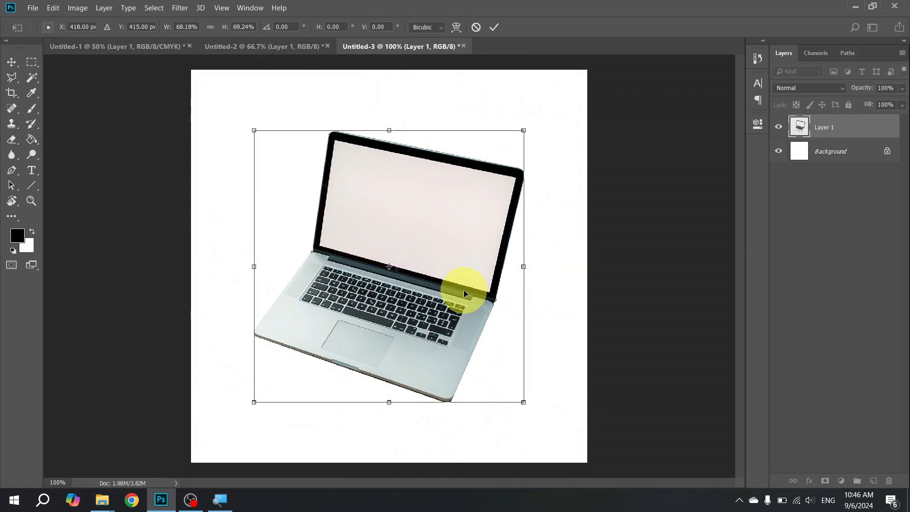
pyautogui.press('Return')
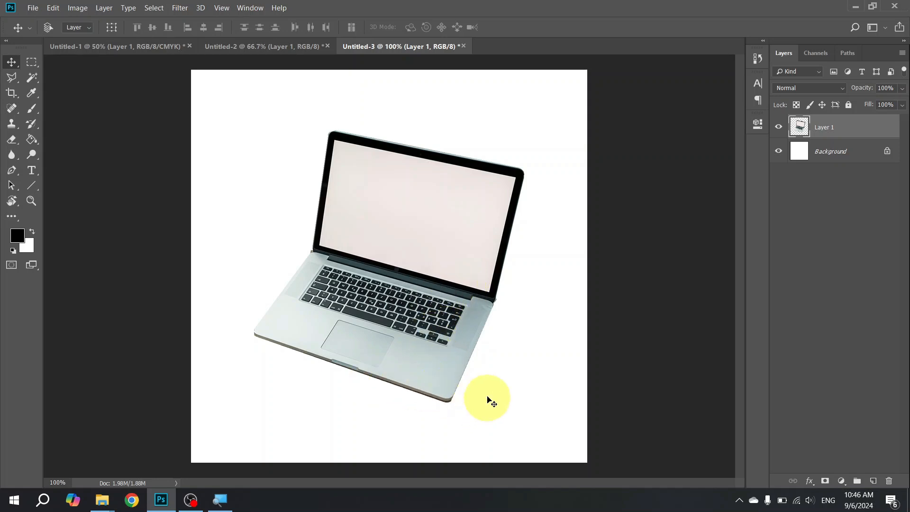
pyautogui.moveTo(433, 290)
pyautogui.mouseDown()
pyautogui.moveTo(498, 264)
pyautogui.moveTo(422, 269)
pyautogui.moveTo(410, 291)
pyautogui.moveTo(411, 280)
pyautogui.moveTo(440, 286)
pyautogui.moveTo(425, 291)
pyautogui.mouseUp()
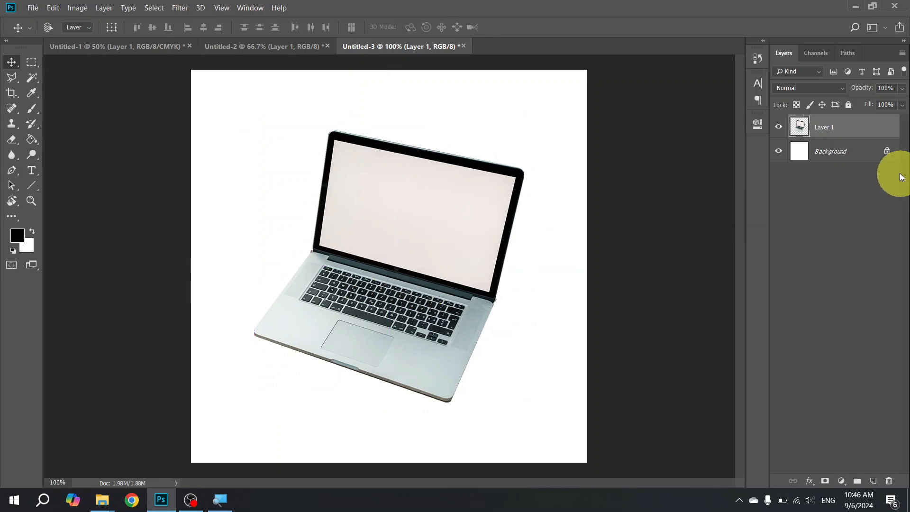
# Step: Unlock the Background layer of Untitled-3 and fill it with black
pyautogui.click(888, 152)
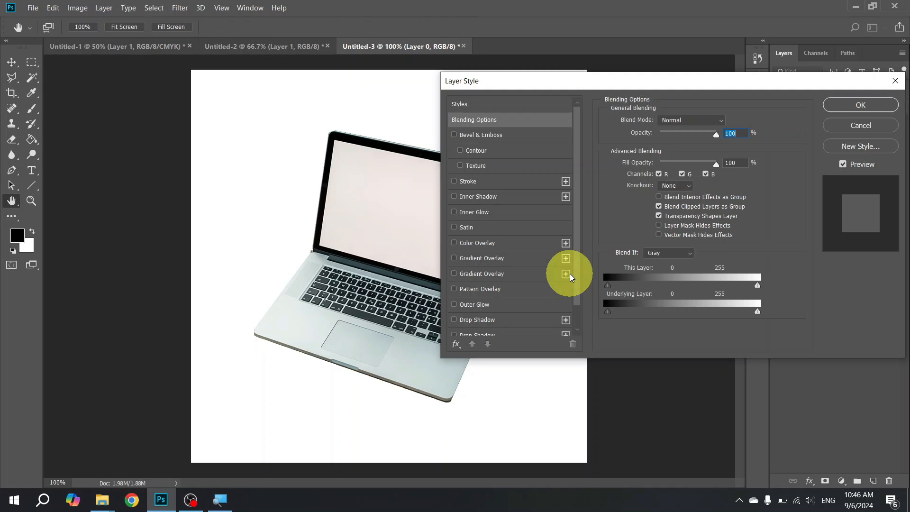
pyautogui.press('Escape')
pyautogui.hotkey('alt', 'BackSpace')
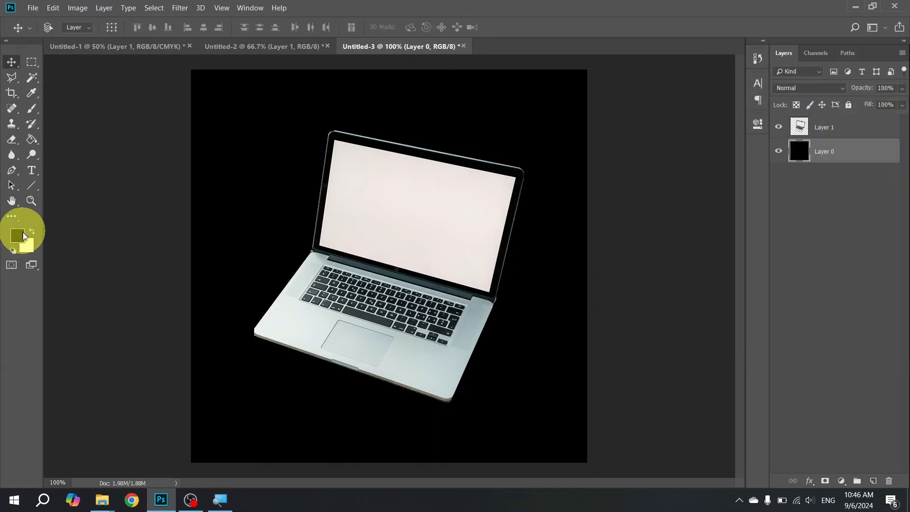
# Step: Select the laptop layer, check its cutout edges against black at 200% magnification, and reposition it near the canvas centre
pyautogui.moveTo(457, 253); pyautogui.dragTo(459, 213)
pyautogui.hotkey('ctrl', 'z')
pyautogui.click(868, 128)
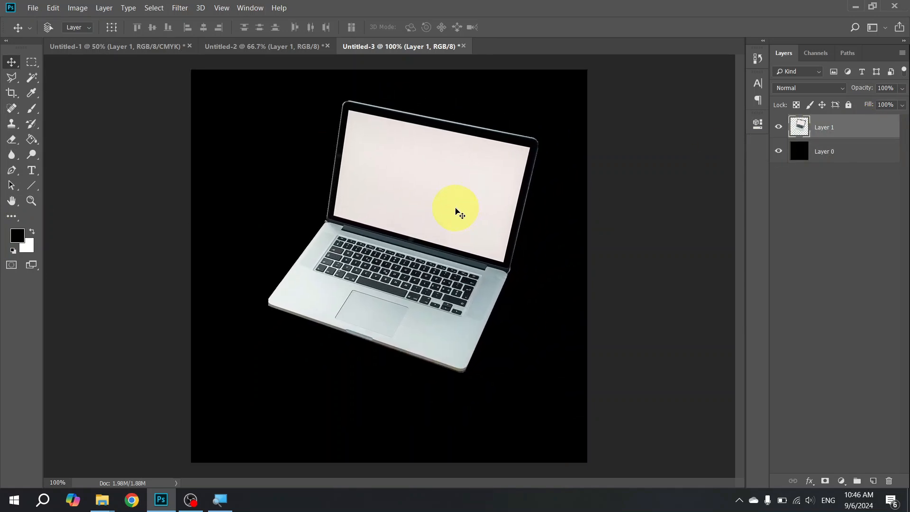
pyautogui.hotkey('ctrl', '+')
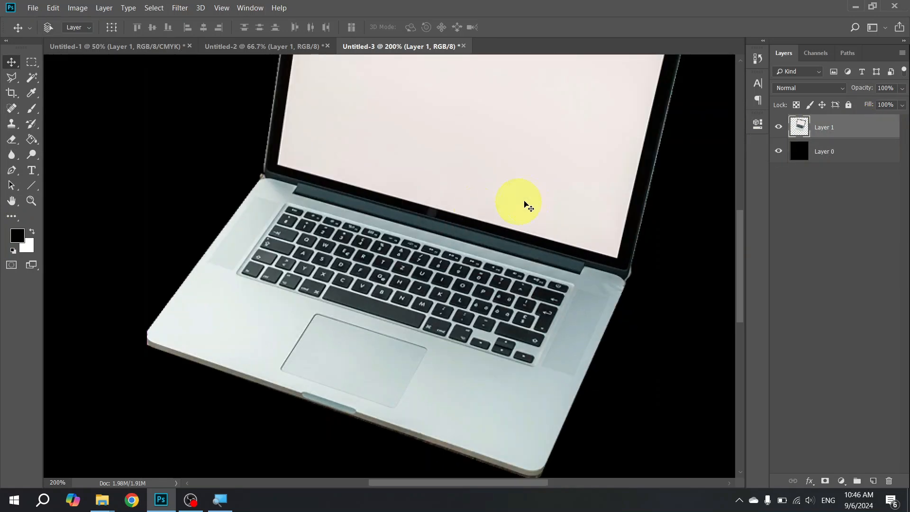
pyautogui.moveTo(538, 237); pyautogui.dragTo(493, 317)
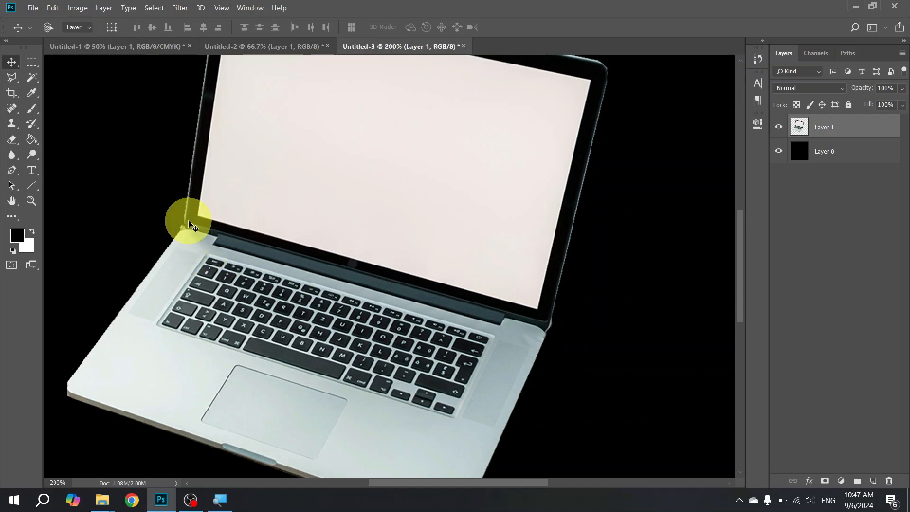
pyautogui.moveTo(311, 174); pyautogui.dragTo(310, 266)
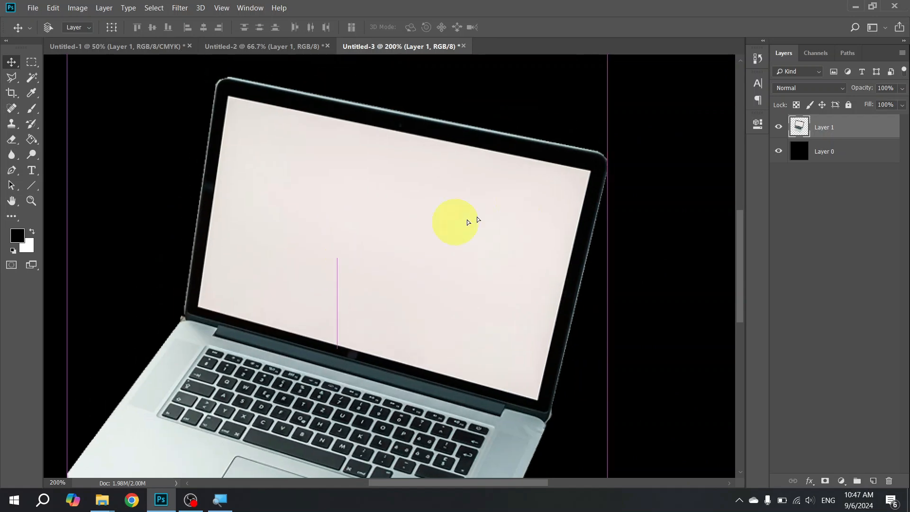
pyautogui.moveTo(307, 164); pyautogui.dragTo(327, 116)
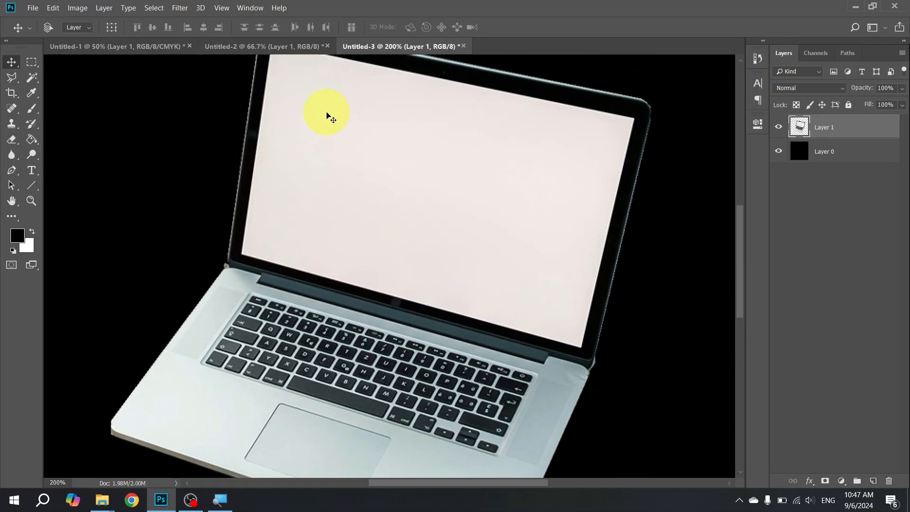
pyautogui.hotkey('ctrl', '-')
pyautogui.hotkey('ctrl', '-')
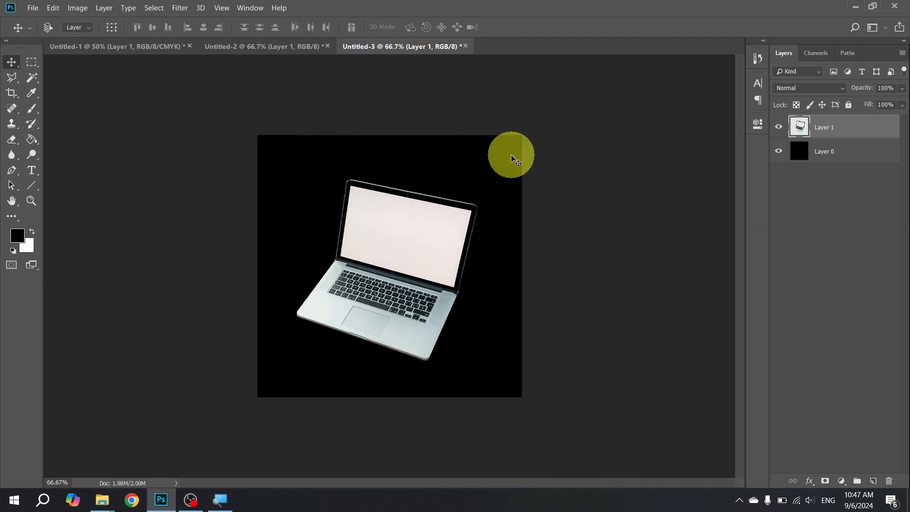
# Step: Switch back to the Untitled-1 document with the laptop image
pyautogui.click(254, 45)
pyautogui.click(114, 46)
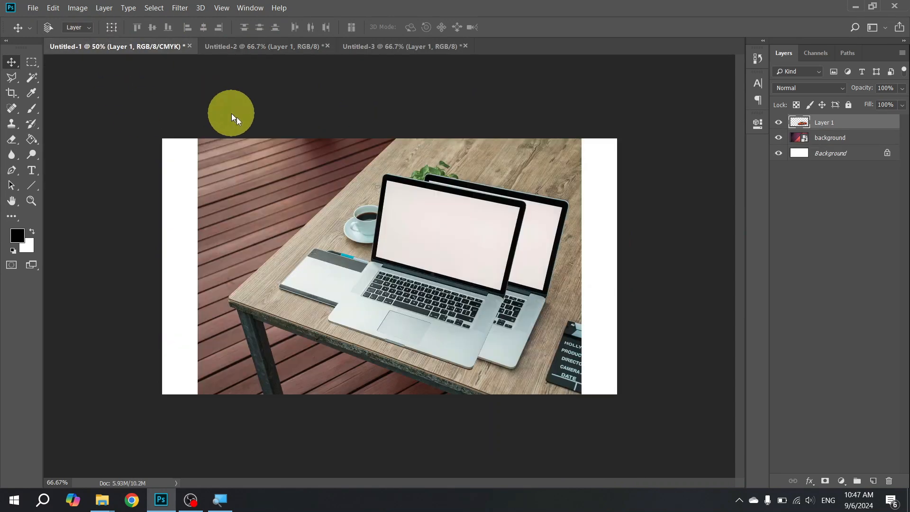
# Step: Move the laptop cutout aside from the original laptop and delete its layer in Untitled-1
pyautogui.moveTo(356, 229); pyautogui.dragTo(576, 278)
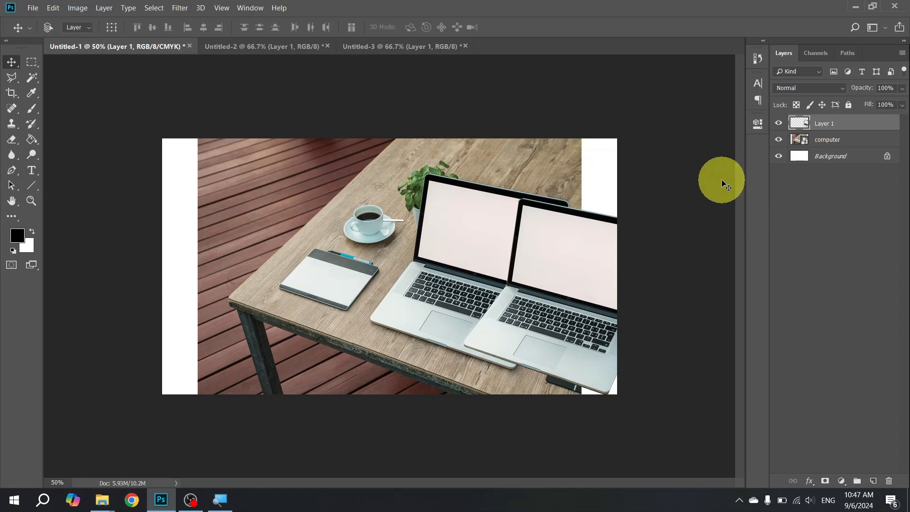
pyautogui.press('Delete')
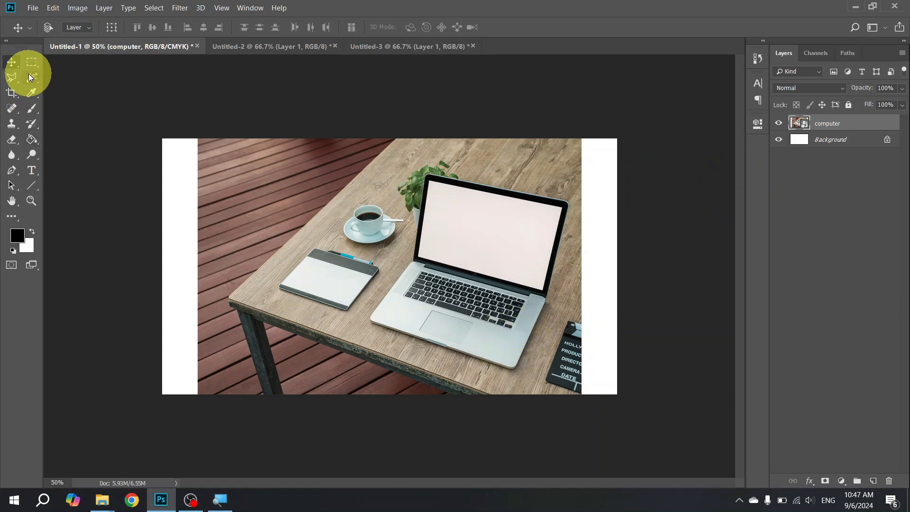
# Step: Trace a closed selection around the laptop on the computer layer with the Magnetic Lasso tool
pyautogui.rightClick(11, 81)
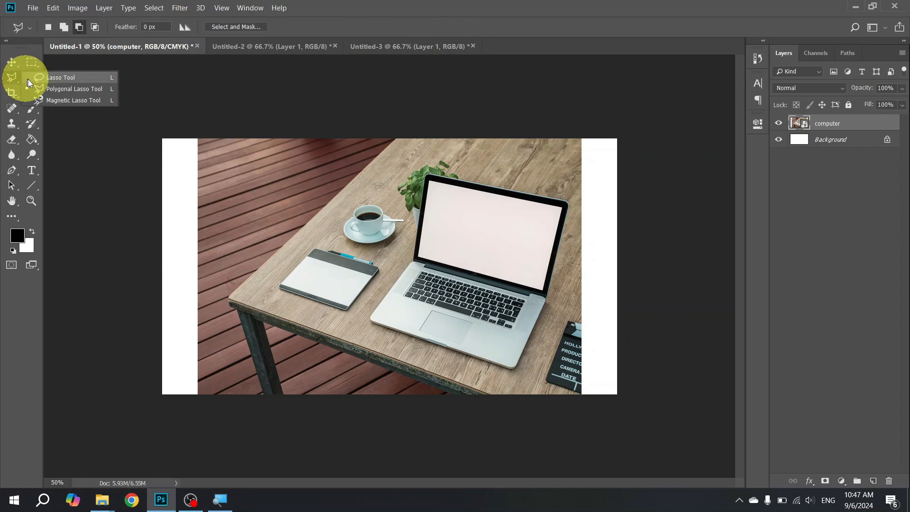
pyautogui.click(71, 98)
pyautogui.hotkey('ctrl', '+')
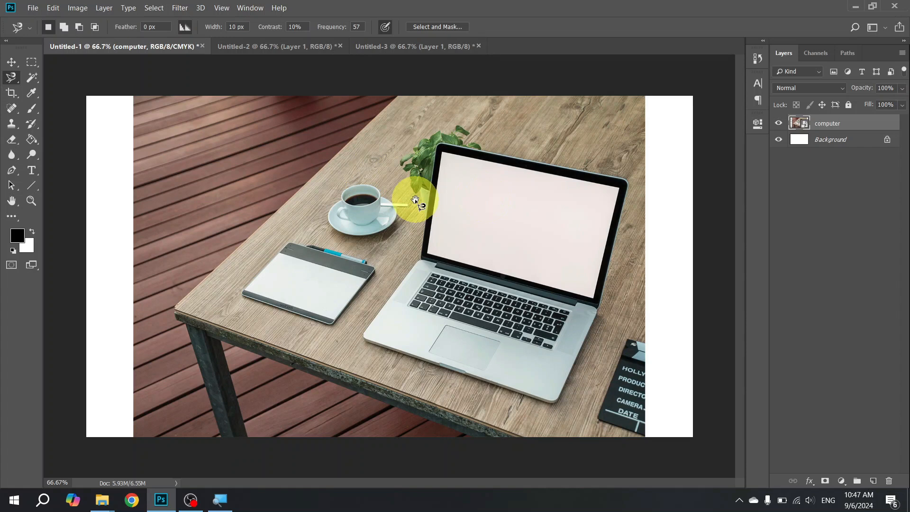
pyautogui.hotkey('ctrl', '+')
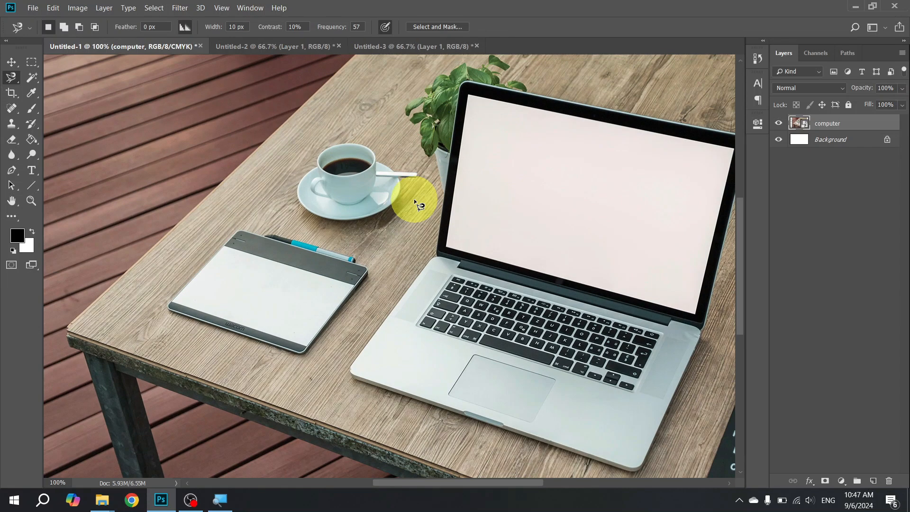
pyautogui.moveTo(532, 197); pyautogui.dragTo(434, 219)
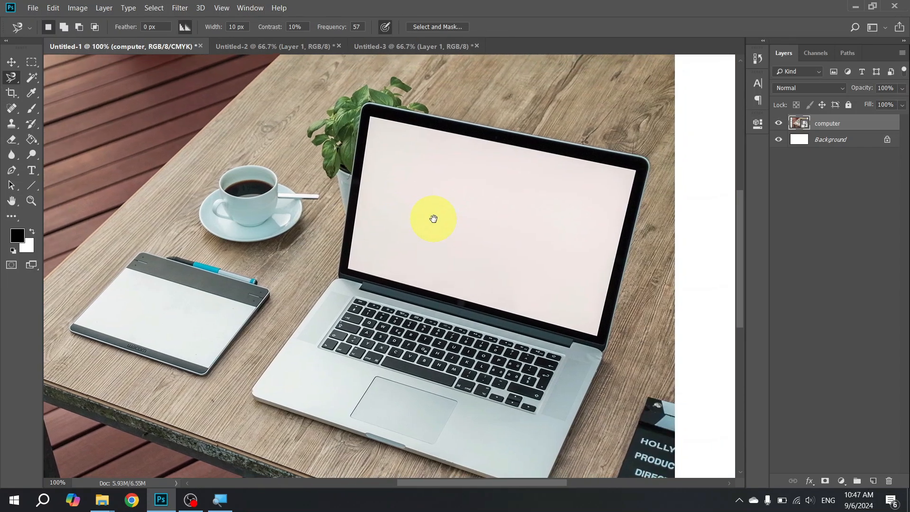
pyautogui.click(377, 101)
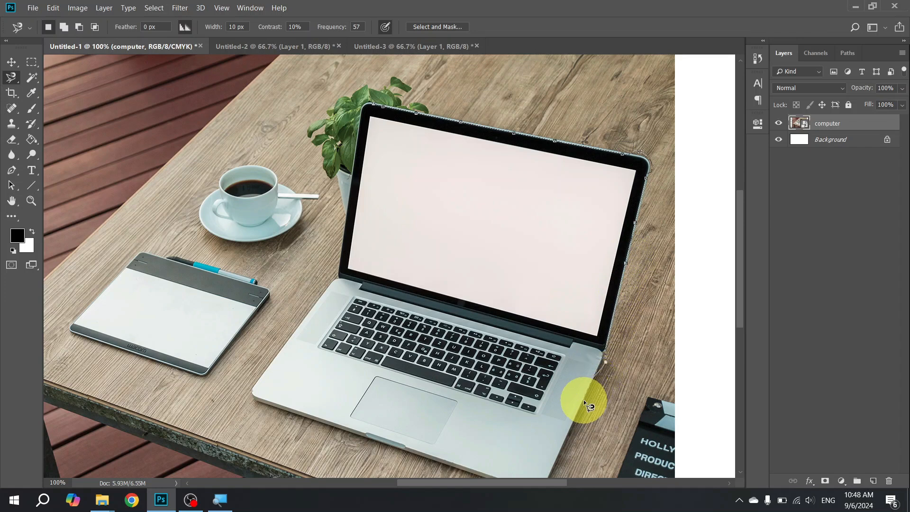
pyautogui.scroll(-2, 584, 400)
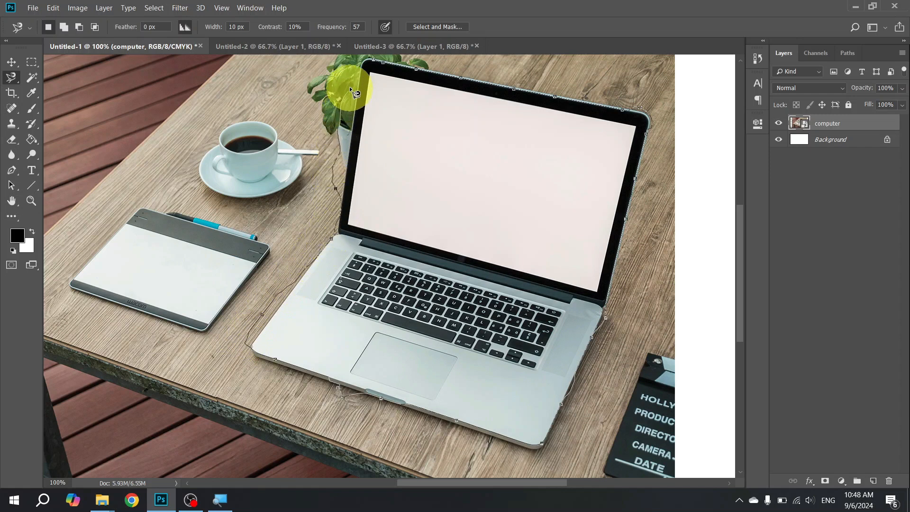
pyautogui.click(382, 64)
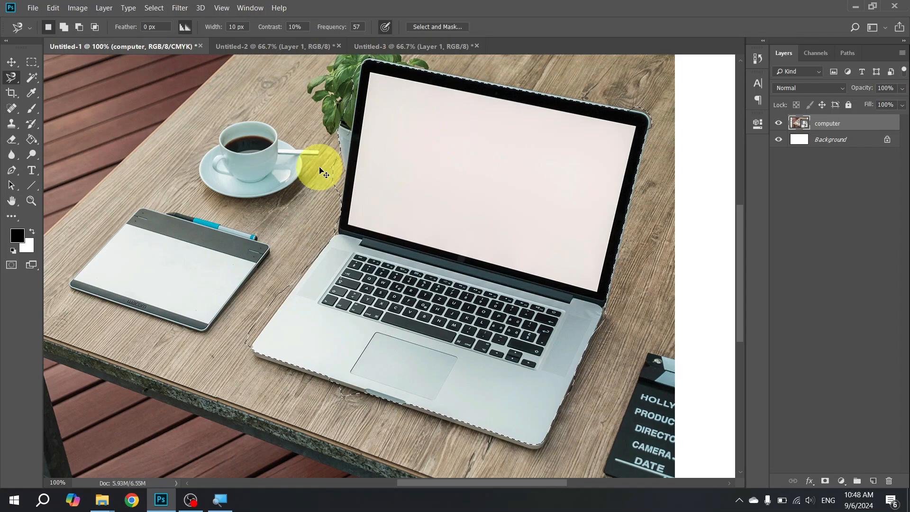
# Step: Subtract the plant and pot area beside the laptop screen's left edge from the selection with the freehand Lasso tool
pyautogui.hotkey('ctrl', '+')
pyautogui.press('space')
pyautogui.moveTo(317, 156); pyautogui.dragTo(386, 348)
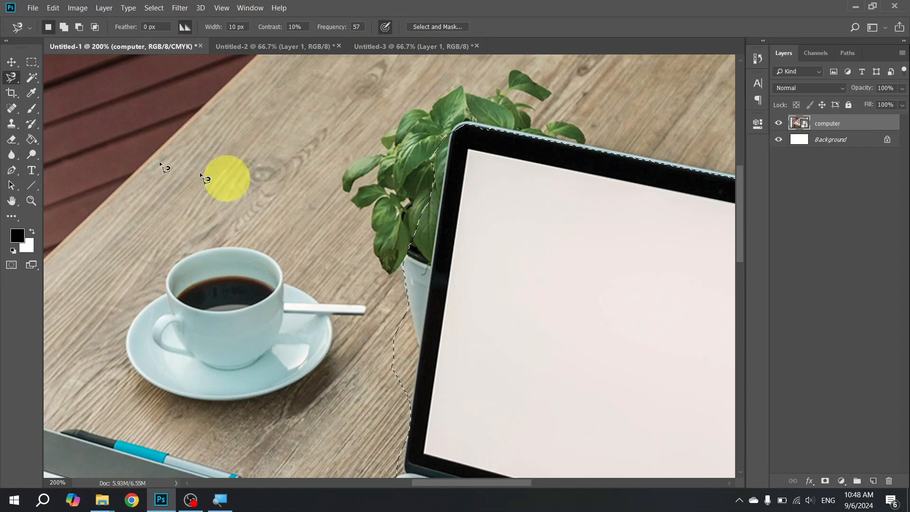
pyautogui.click(79, 27)
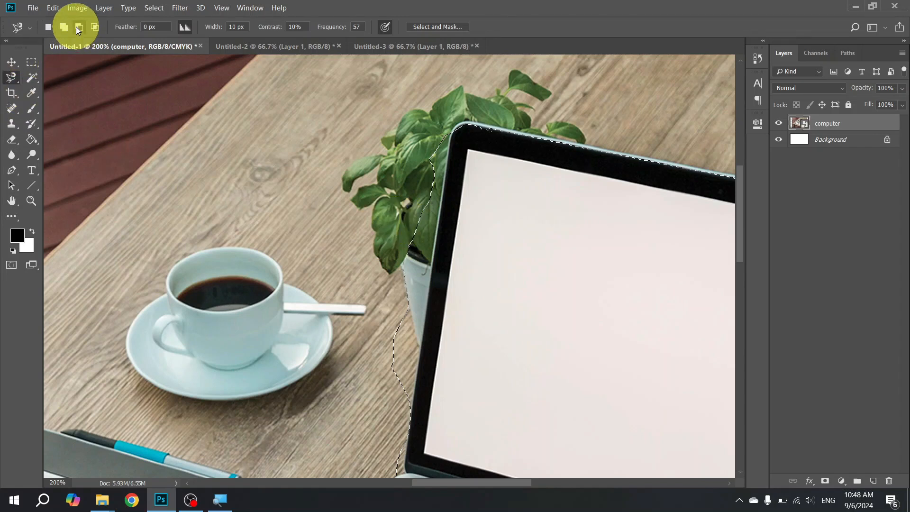
pyautogui.click(11, 78)
pyautogui.click(64, 78)
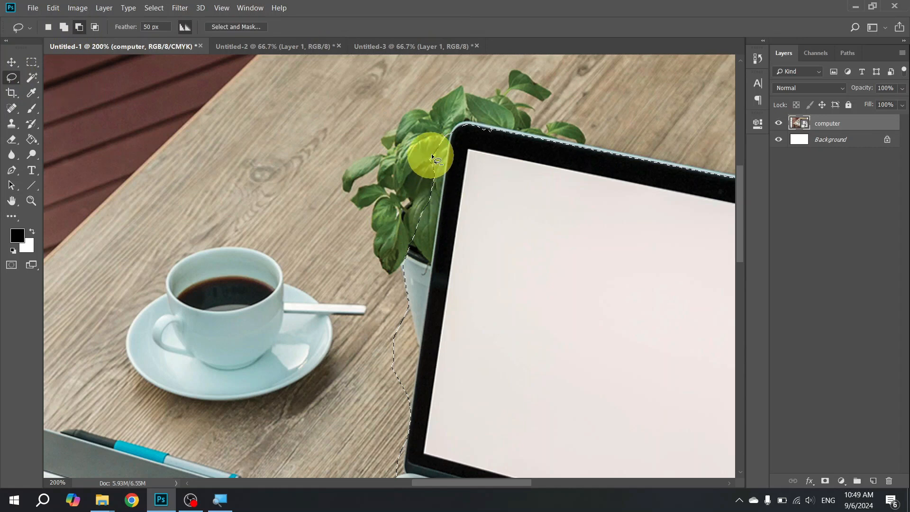
pyautogui.moveTo(434, 150); pyautogui.dragTo(437, 173)
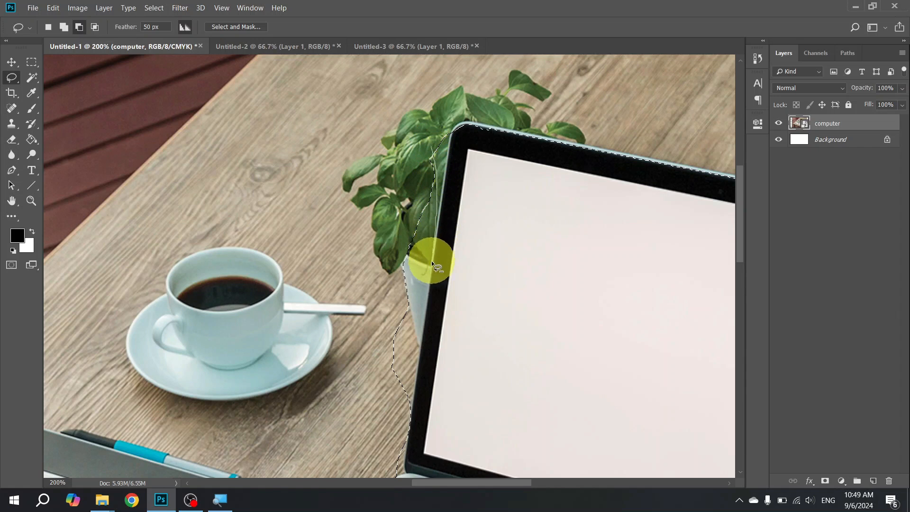
pyautogui.moveTo(409, 354)
pyautogui.mouseDown()
pyautogui.moveTo(412, 397)
pyautogui.moveTo(389, 393)
pyautogui.moveTo(375, 358)
pyautogui.moveTo(380, 271)
pyautogui.moveTo(401, 166)
pyautogui.moveTo(430, 152)
pyautogui.mouseUp()
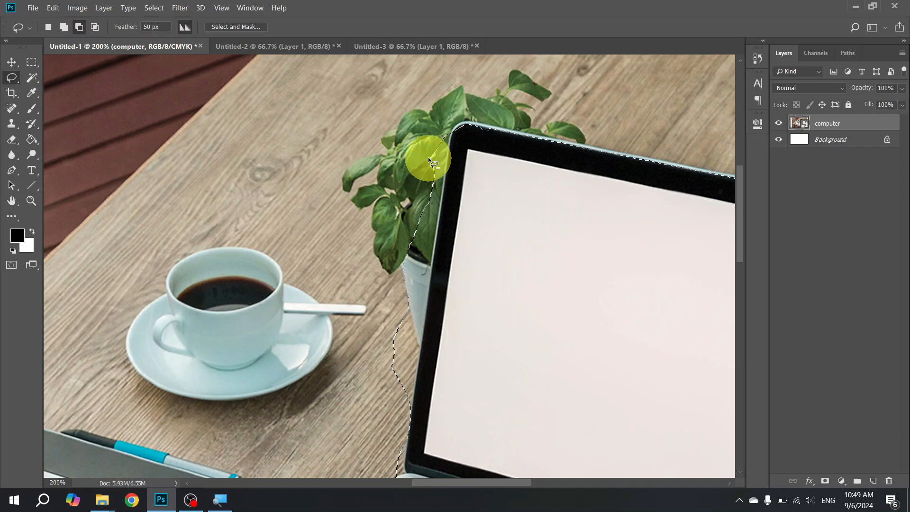
pyautogui.moveTo(432, 147)
pyautogui.mouseDown()
pyautogui.moveTo(413, 142)
pyautogui.moveTo(442, 196)
pyautogui.mouseUp()
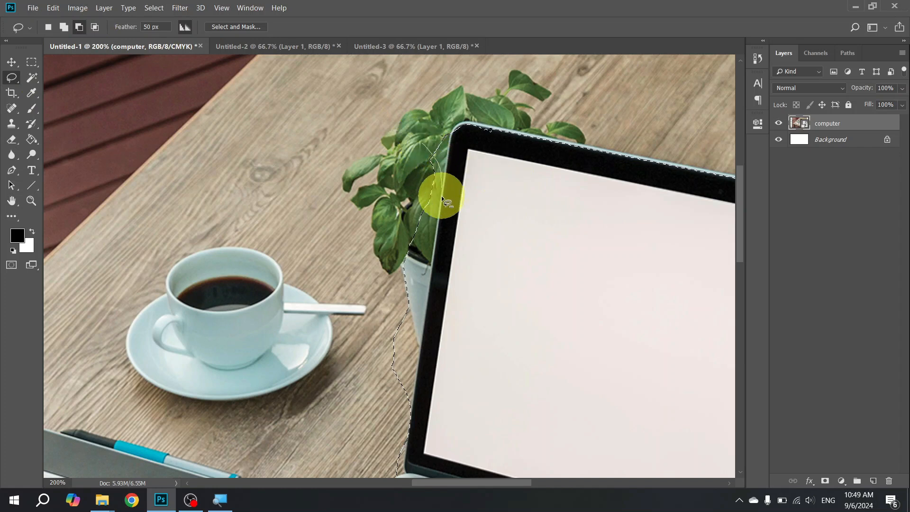
pyautogui.moveTo(430, 247)
pyautogui.mouseDown()
pyautogui.moveTo(414, 305)
pyautogui.moveTo(398, 320)
pyautogui.moveTo(371, 242)
pyautogui.moveTo(413, 146)
pyautogui.mouseUp()
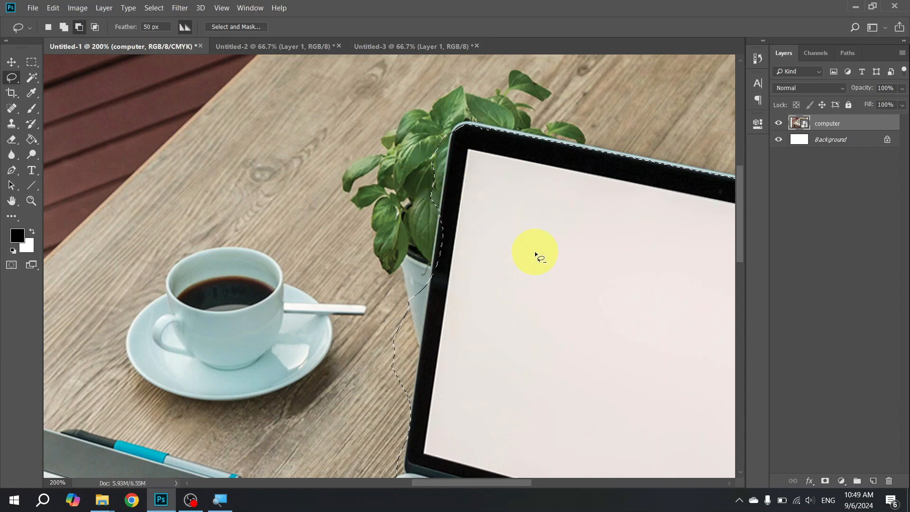
pyautogui.moveTo(425, 230); pyautogui.dragTo(405, 220)
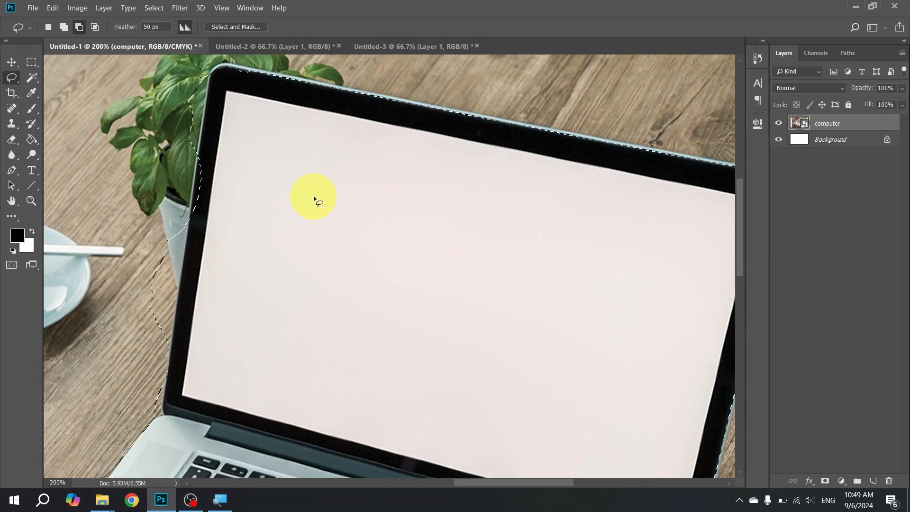
pyautogui.hotkey('ctrl', '-')
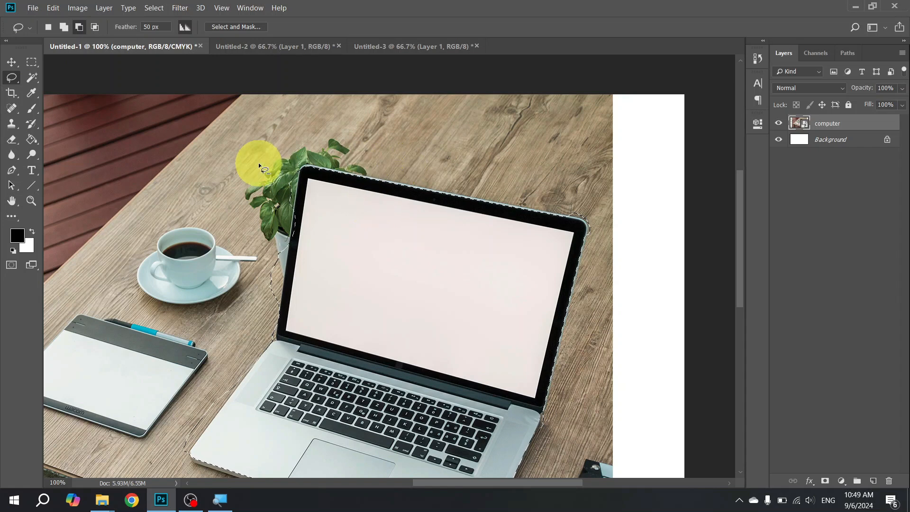
# Step: Close the Untitled-1, Untitled-2 and Untitled-3 documents without saving changes
pyautogui.hotkey('ctrl', 'w')
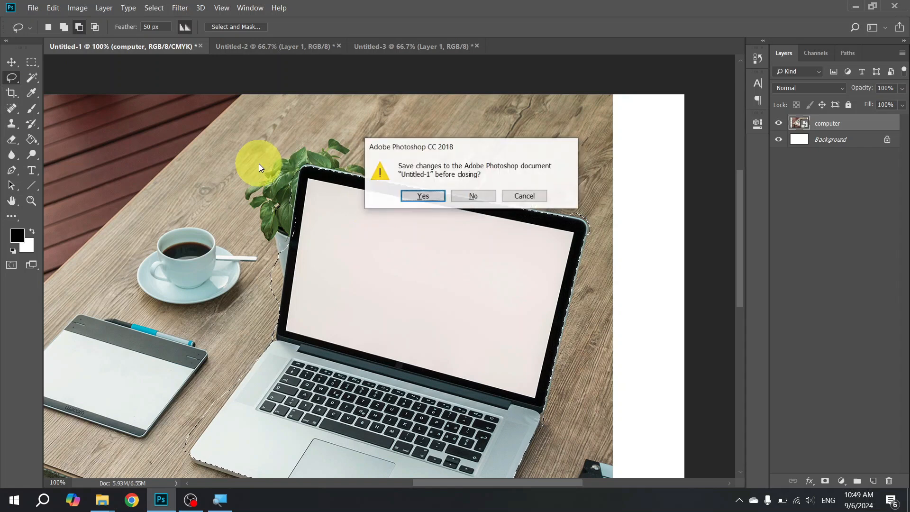
pyautogui.press('n')
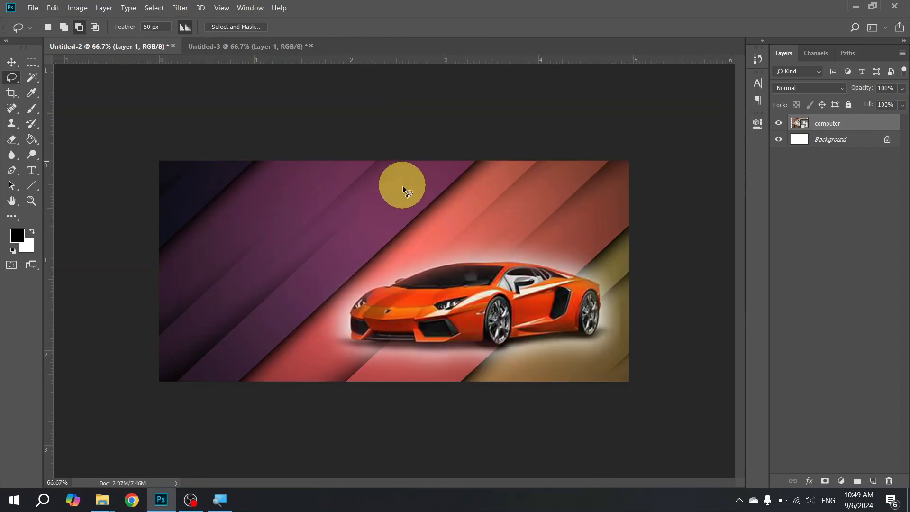
pyautogui.hotkey('ctrl', 'w')
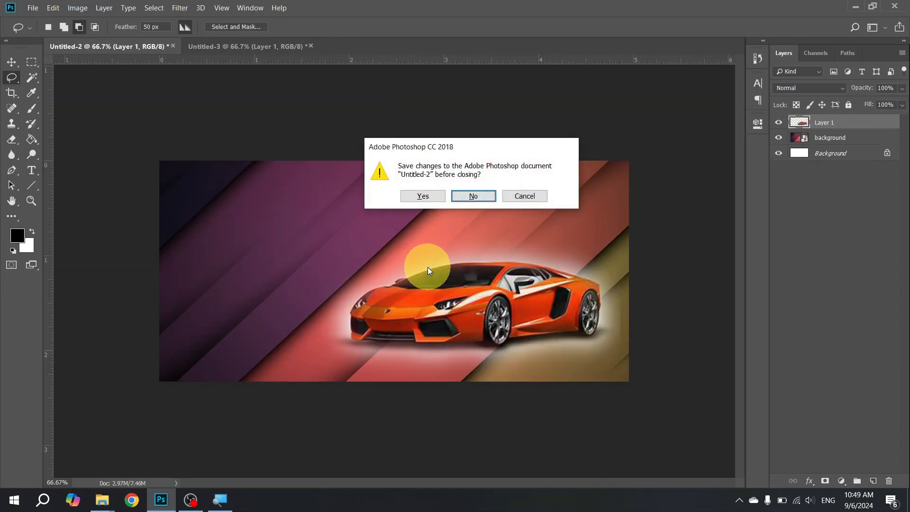
pyautogui.press('n')
pyautogui.hotkey('ctrl', 'w')
pyautogui.press('n')
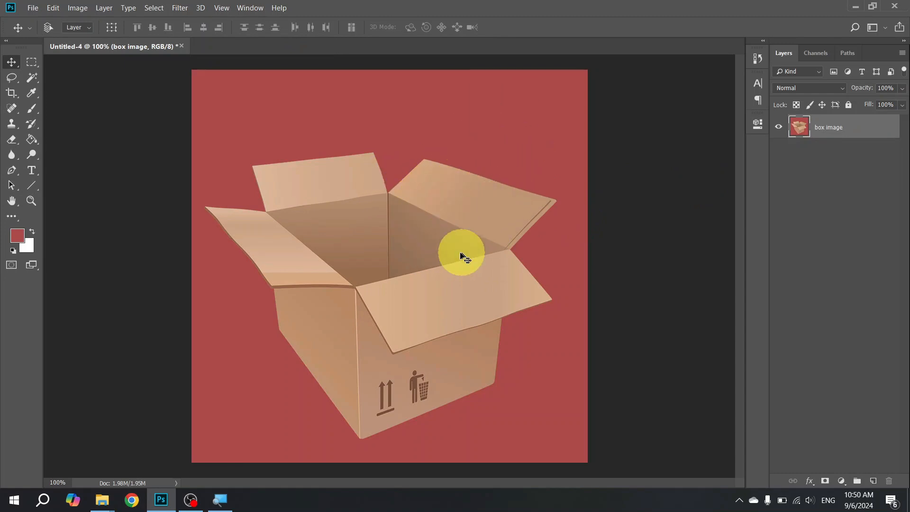
# Step: Trace a closed selection around the cardboard box on the box image layer with the Magnetic Lasso tool
pyautogui.moveTo(486, 219); pyautogui.dragTo(452, 240)
pyautogui.hotkey('ctrl', 'z')
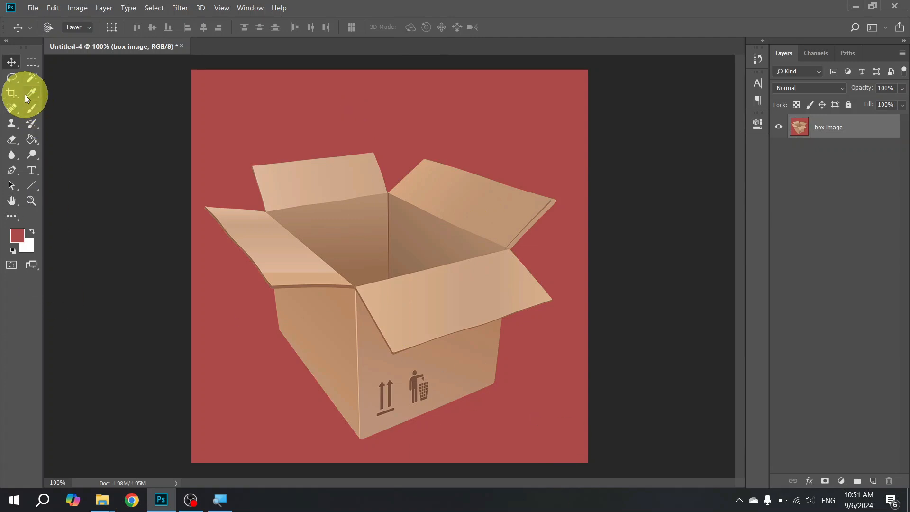
pyautogui.click(12, 79)
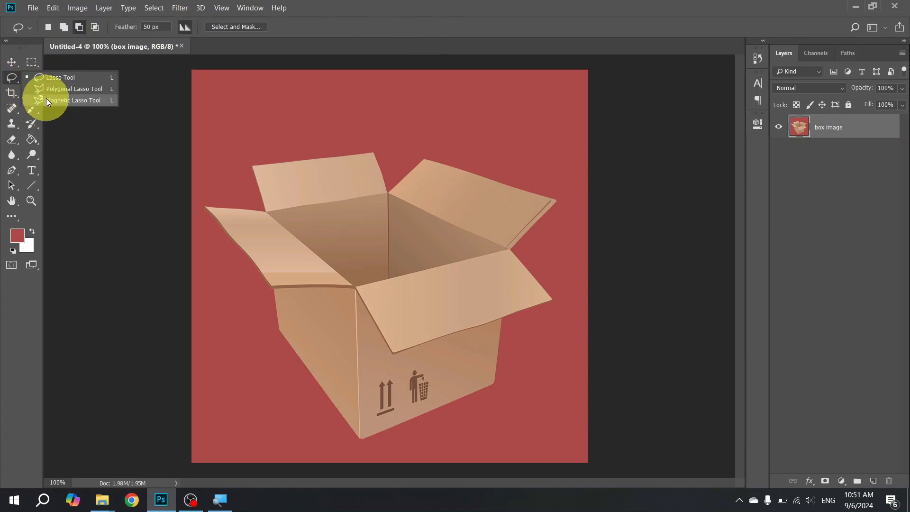
pyautogui.click(87, 97)
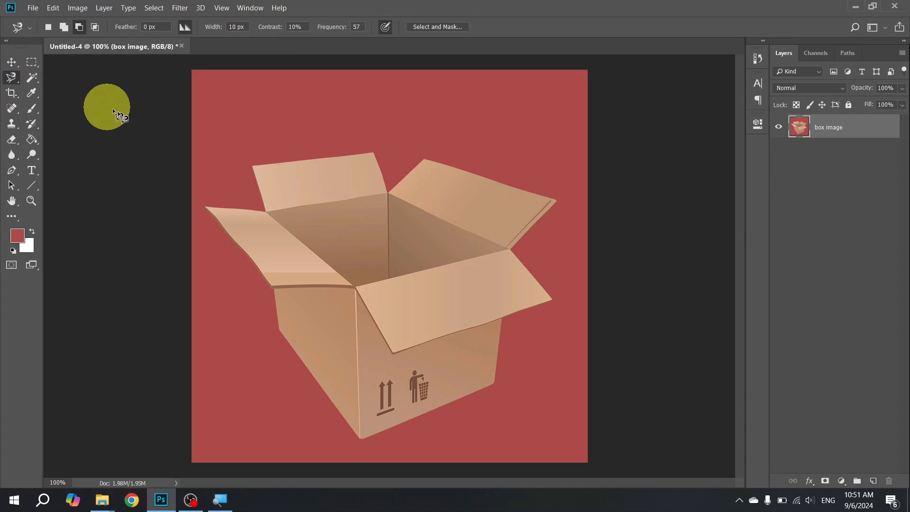
pyautogui.click(264, 204)
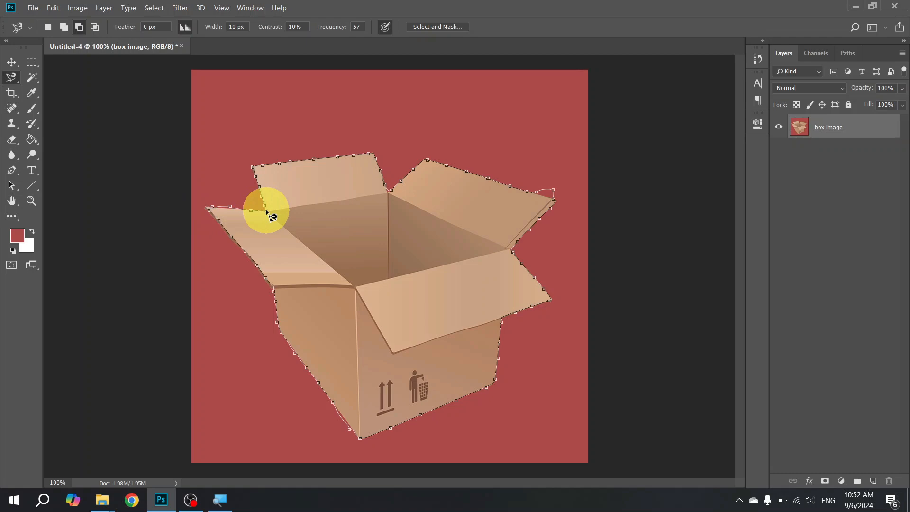
pyautogui.click(264, 209)
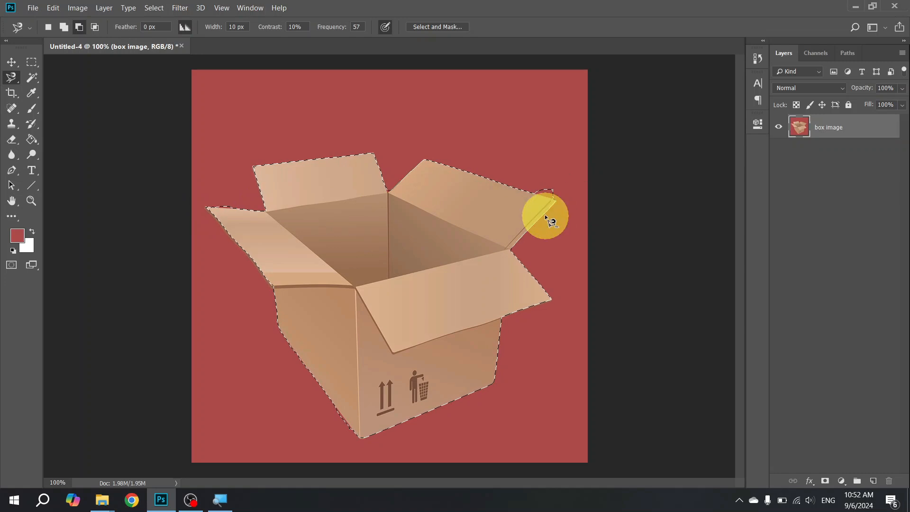
# Step: Subtract the excess red area above the right rear flap's outer corner from the selection with the freehand Lasso tool
pyautogui.hotkey('ctrl', '+')
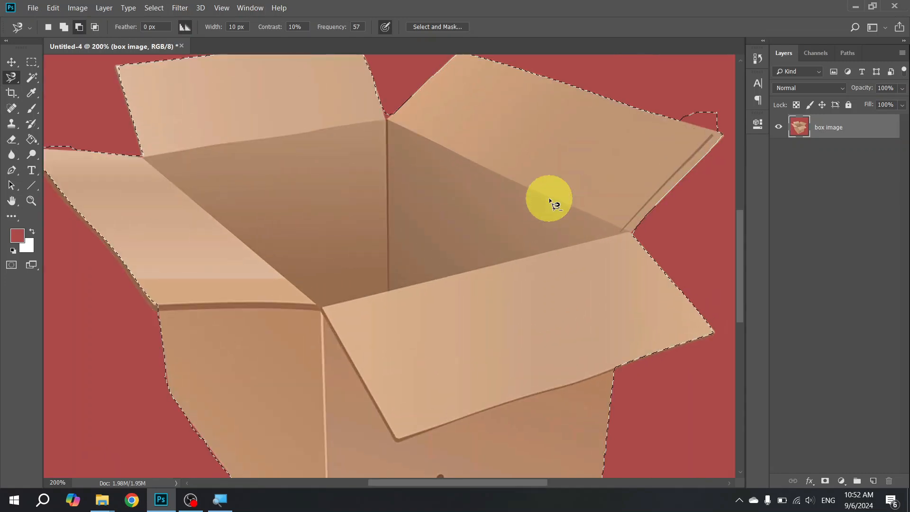
pyautogui.moveTo(462, 247); pyautogui.dragTo(374, 300)
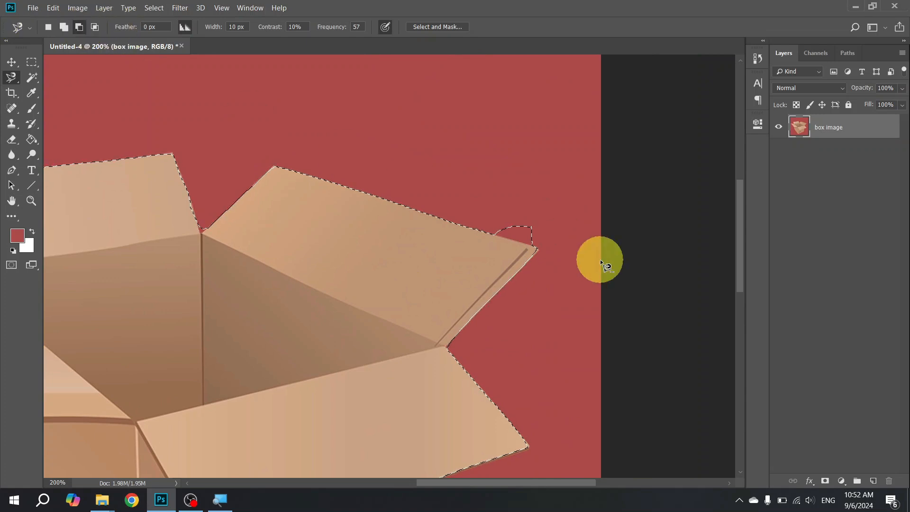
pyautogui.rightClick(15, 77)
pyautogui.click(58, 79)
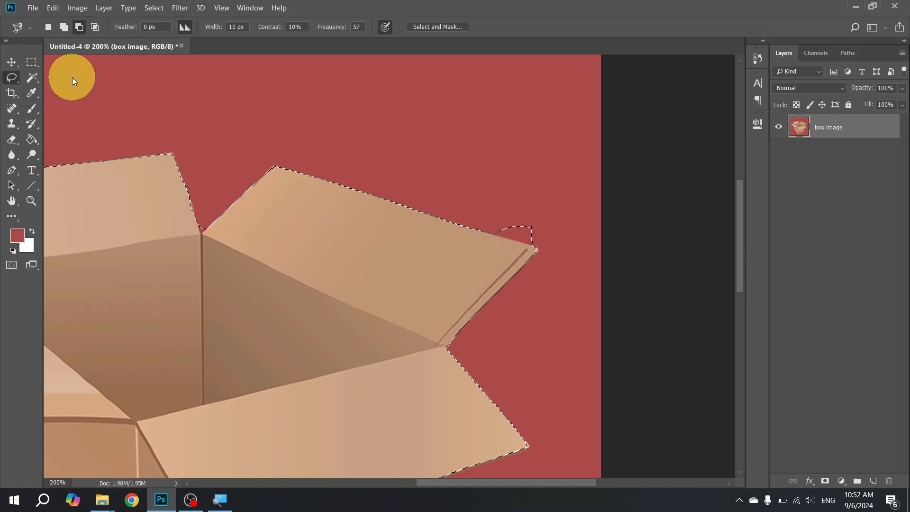
pyautogui.moveTo(538, 244)
pyautogui.mouseDown()
pyautogui.moveTo(496, 233)
pyautogui.moveTo(500, 205)
pyautogui.moveTo(527, 207)
pyautogui.moveTo(546, 223)
pyautogui.moveTo(540, 249)
pyautogui.moveTo(554, 252)
pyautogui.moveTo(512, 247)
pyautogui.moveTo(487, 228)
pyautogui.moveTo(502, 205)
pyautogui.moveTo(541, 205)
pyautogui.moveTo(569, 245)
pyautogui.moveTo(500, 232)
pyautogui.moveTo(540, 251)
pyautogui.moveTo(561, 231)
pyautogui.moveTo(520, 195)
pyautogui.moveTo(481, 208)
pyautogui.moveTo(534, 257)
pyautogui.moveTo(578, 240)
pyautogui.moveTo(466, 209)
pyautogui.moveTo(451, 243)
pyautogui.mouseUp()
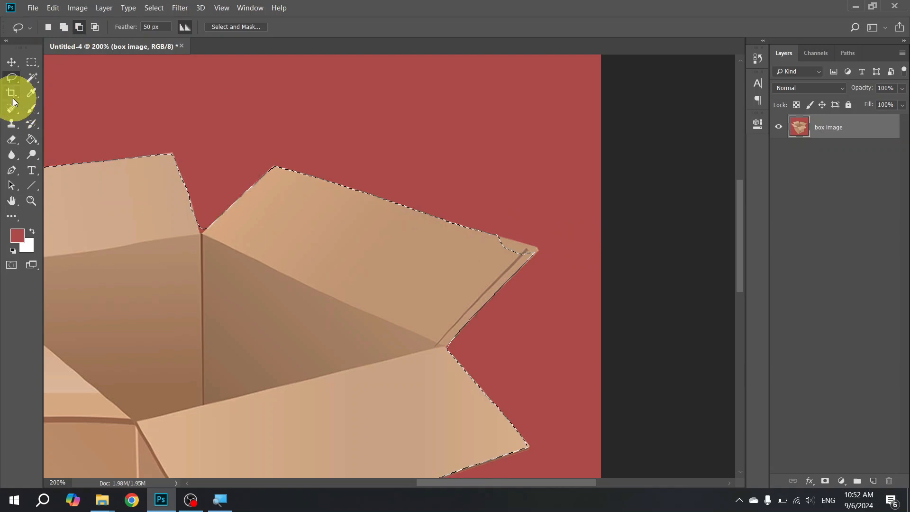
# Step: Outline the right rear flap's outer corner with the Polygonal Lasso tool, subtracting it from the box selection
pyautogui.rightClick(14, 77)
pyautogui.click(45, 88)
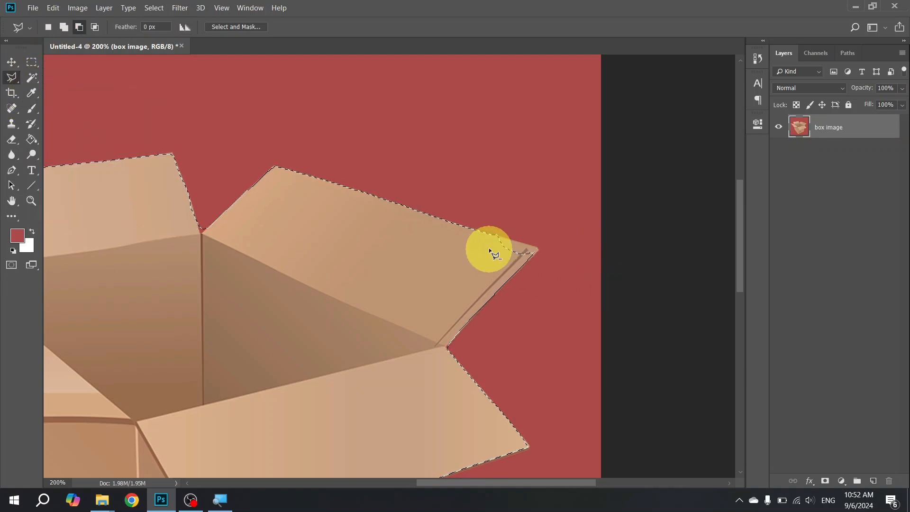
pyautogui.click(500, 236)
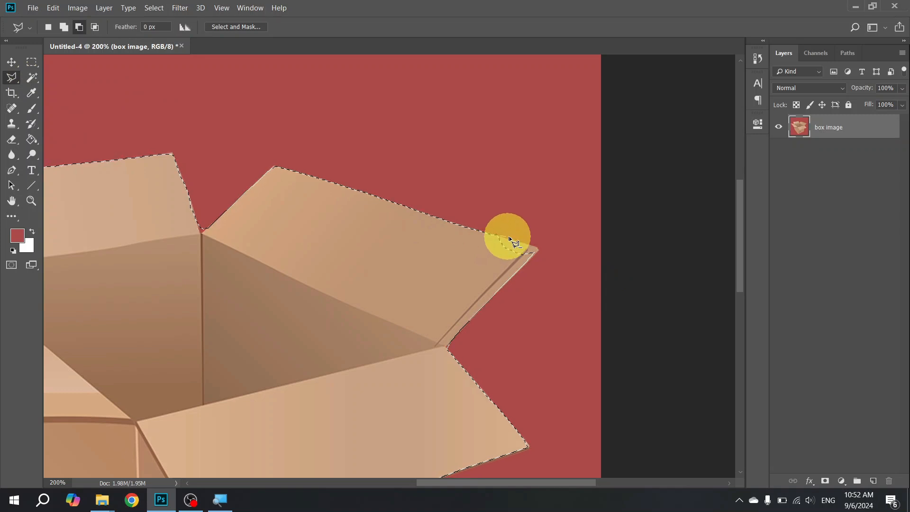
pyautogui.click(537, 246)
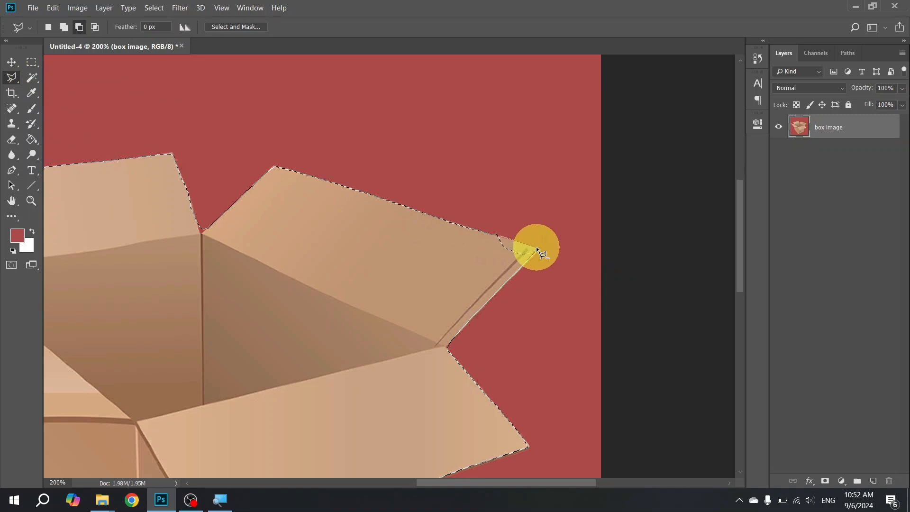
pyautogui.click(521, 265)
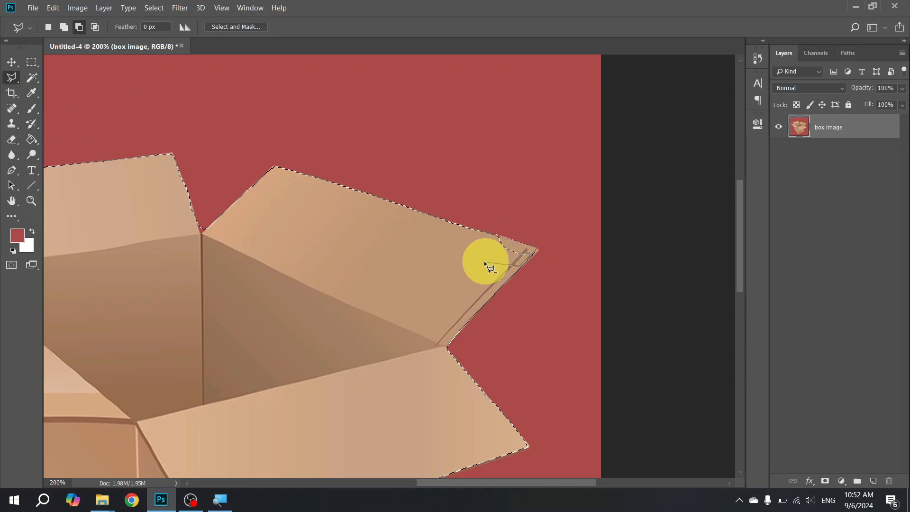
pyautogui.click(485, 260)
pyautogui.click(499, 236)
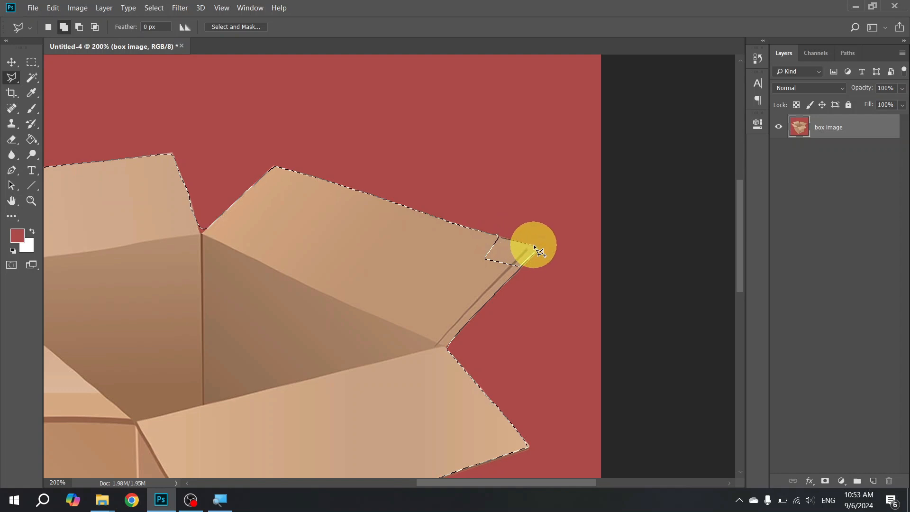
# Step: Add the missing outer corner of the right rear flap to the box selection with the Polygonal Lasso tool
pyautogui.click(508, 280)
pyautogui.click(466, 263)
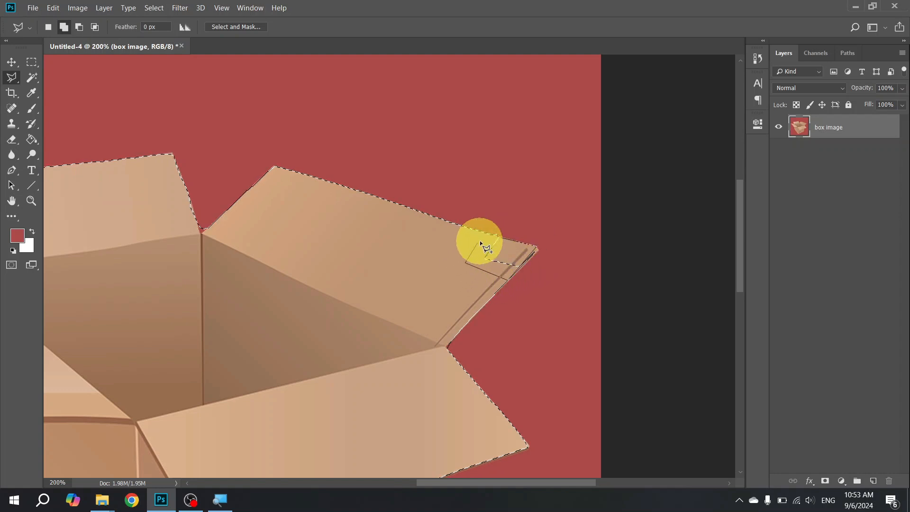
pyautogui.click(499, 235)
pyautogui.click(499, 234)
pyautogui.doubleClick(405, 214)
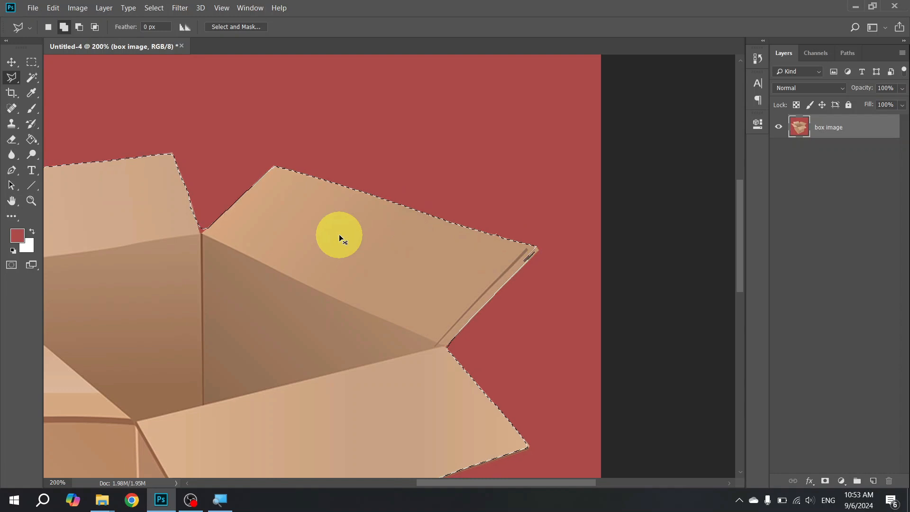
# Step: Copy the selected box to a new layer, hide the box image layer, and reposition the cutout on the canvas
pyautogui.hotkey('ctrl', '-')
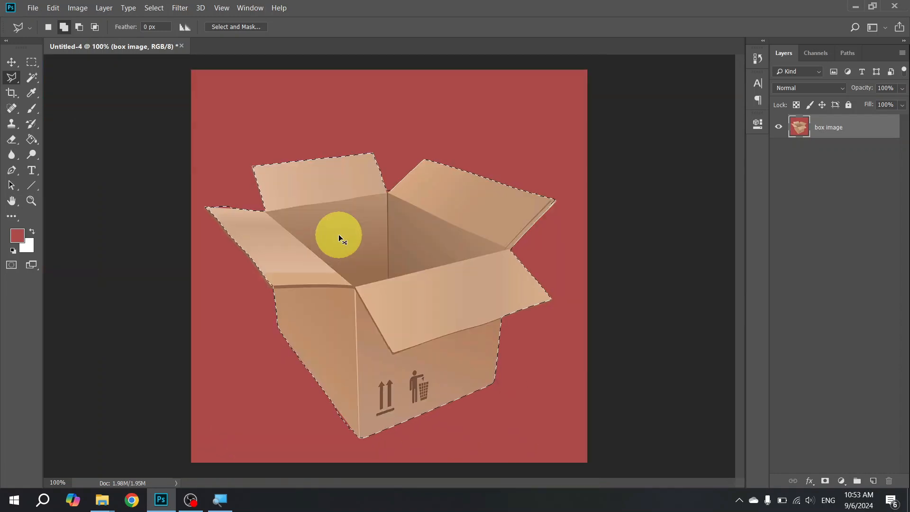
pyautogui.hotkey('ctrl', 'j')
pyautogui.press('v')
pyautogui.moveTo(464, 264); pyautogui.dragTo(334, 258)
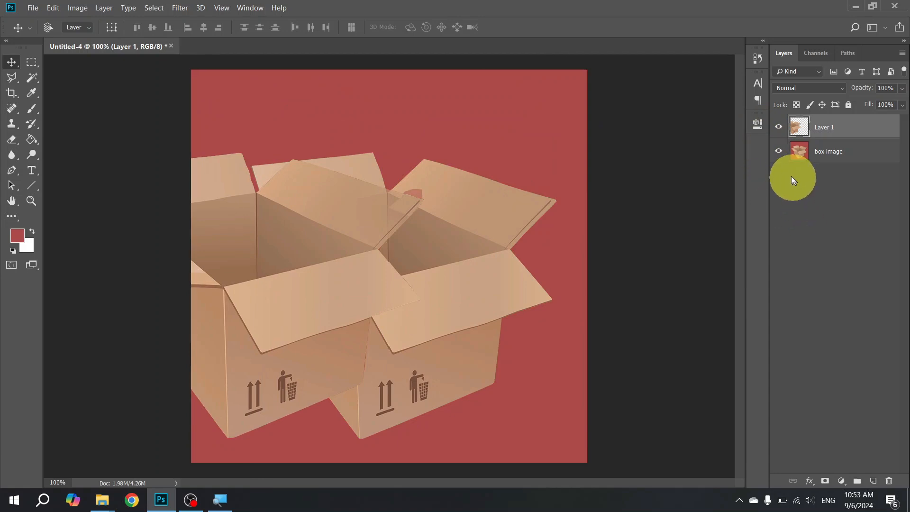
pyautogui.click(779, 152)
pyautogui.moveTo(289, 261); pyautogui.dragTo(405, 271)
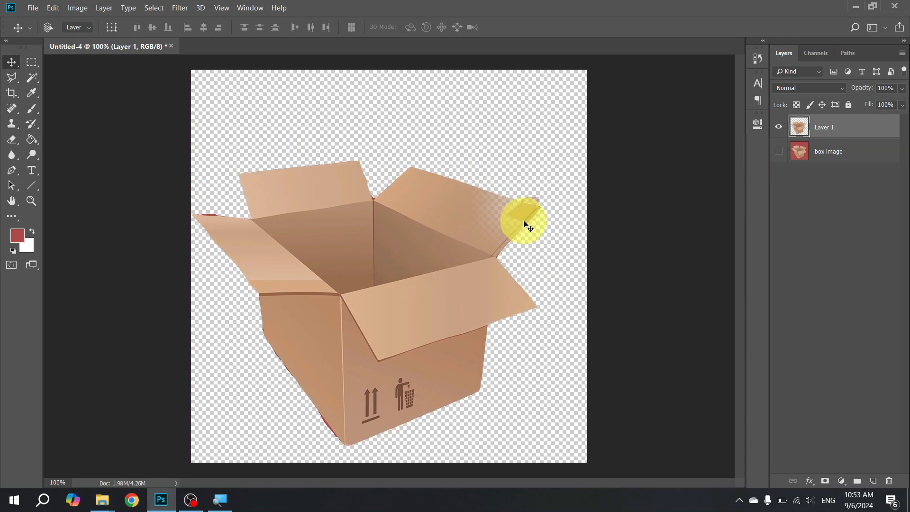
pyautogui.moveTo(435, 280); pyautogui.dragTo(458, 245)
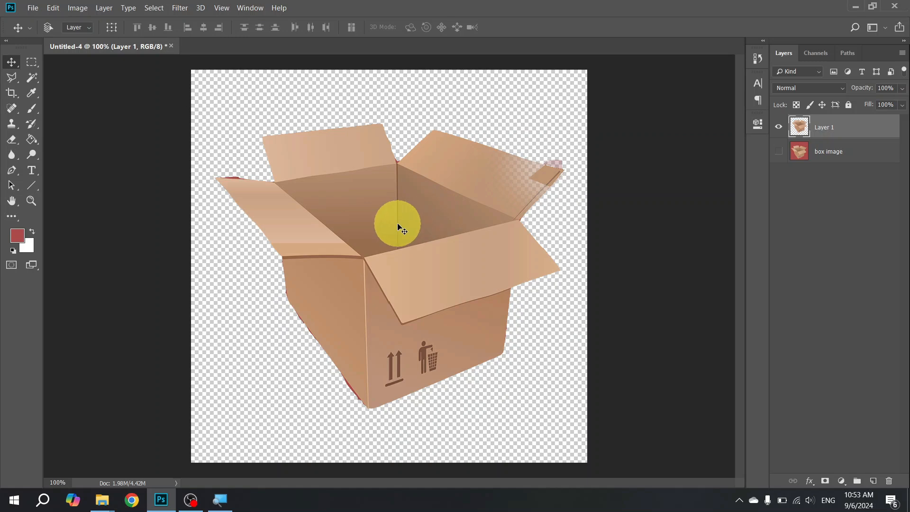
# Step: Delete the box cutout layer and show the box image layer
pyautogui.press('Delete')
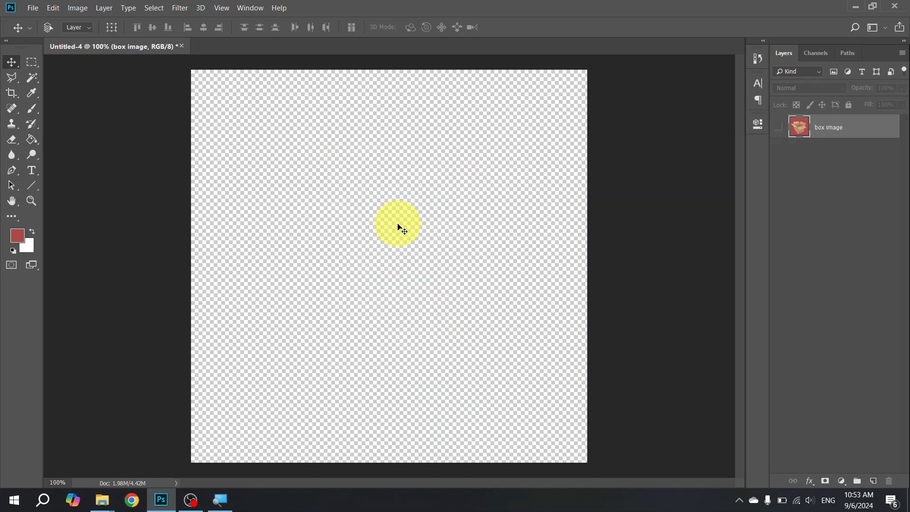
pyautogui.click(780, 127)
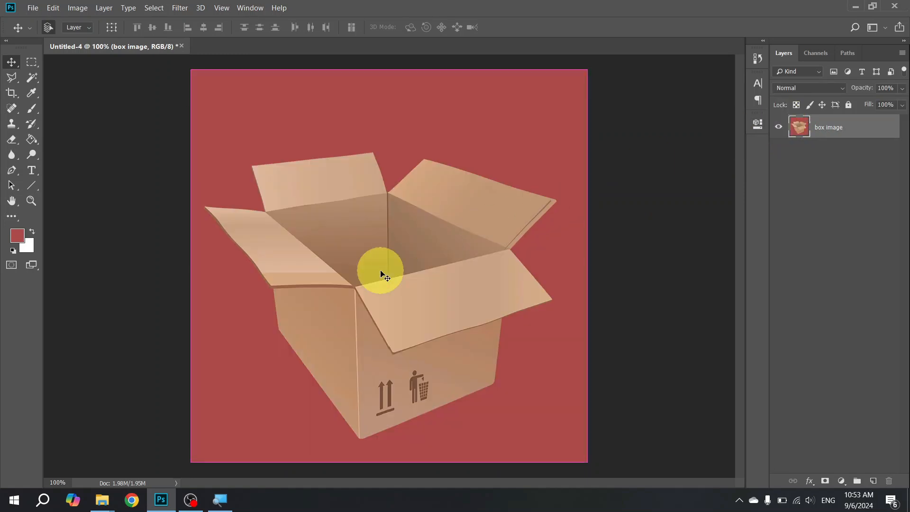
# Step: Close the Untitled-4 document without saving changes
pyautogui.hotkey('ctrl', 'w')
pyautogui.press('Return')
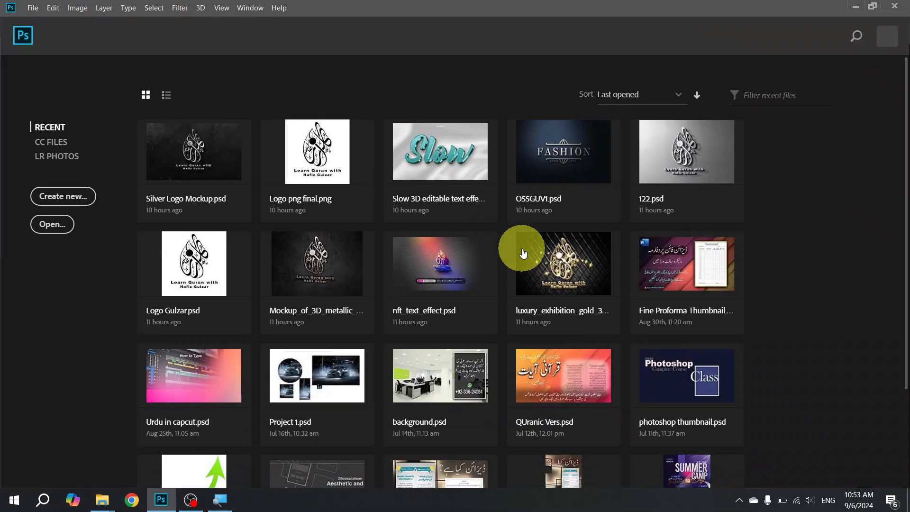
pyautogui.click(523, 246)
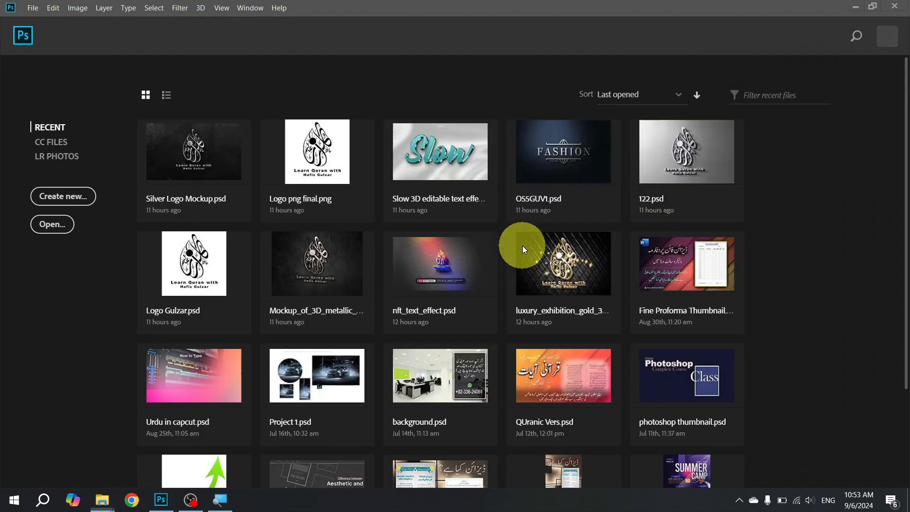
# Step: Create a new 739 x 603 px document at 300 ppi with RGB colour and a white background
pyautogui.hotkey('ctrl', 'n')
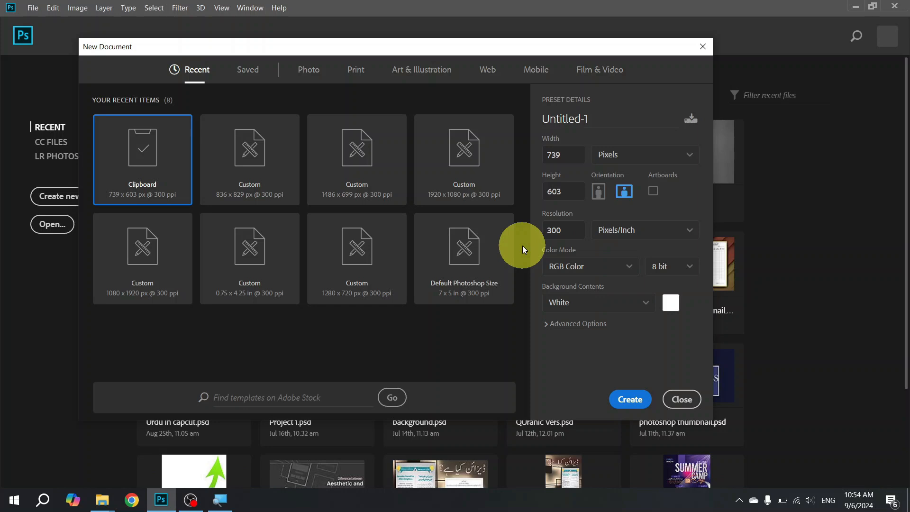
pyautogui.click(624, 384)
# Step: Place computer 1.jpg from the Images for Photoshop folder into the document and shift it slightly down and left
pyautogui.press('super+Tab')
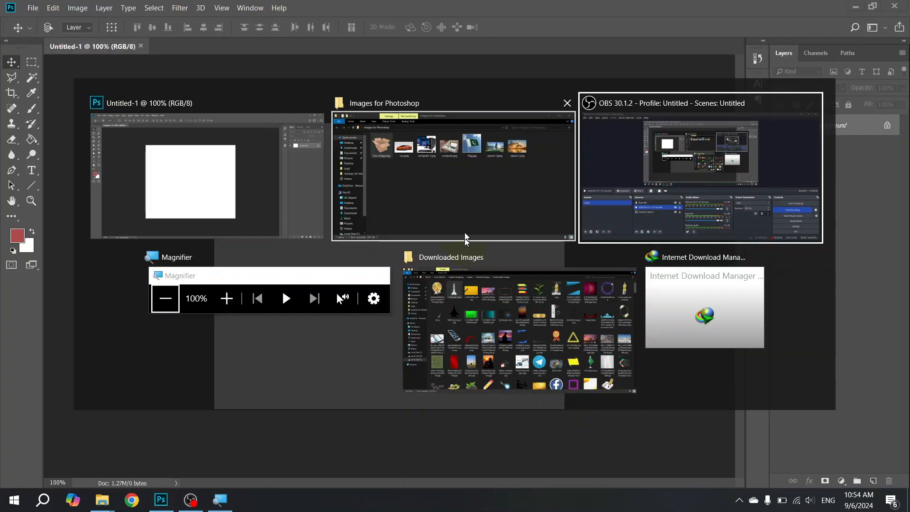
pyautogui.click(462, 178)
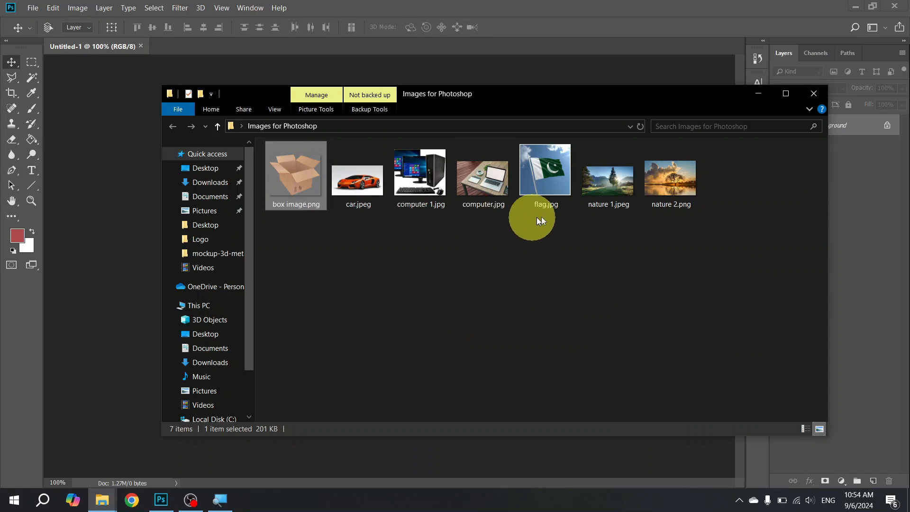
pyautogui.press('End')
pyautogui.moveTo(422, 195); pyautogui.dragTo(384, 246)
pyautogui.hotkey('alt', 'Tab')
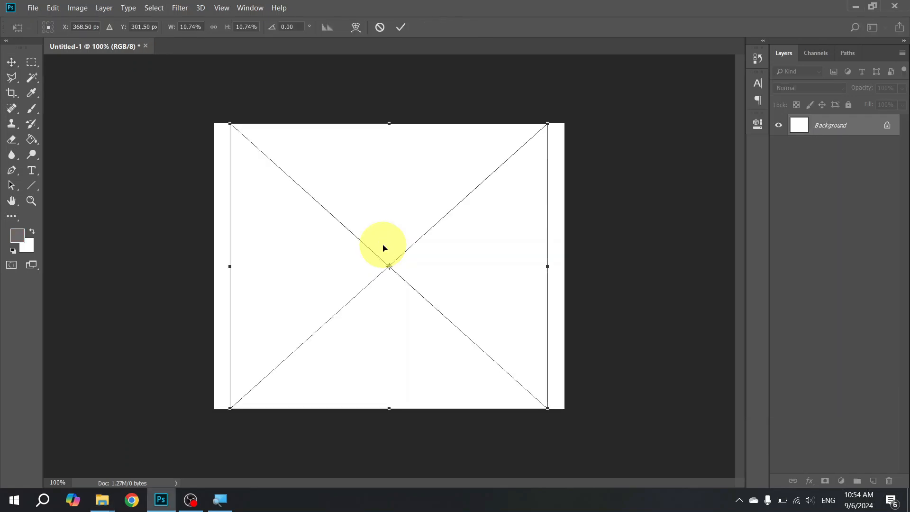
pyautogui.press('Return')
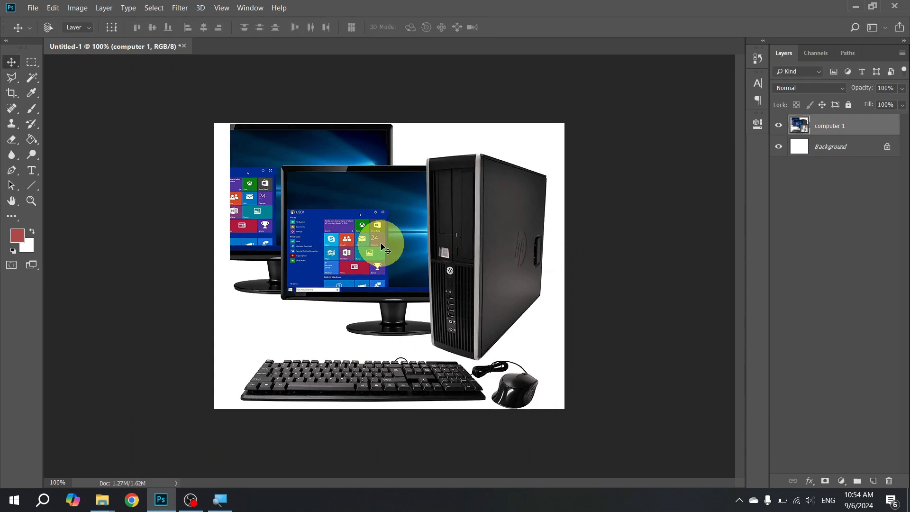
pyautogui.moveTo(372, 236); pyautogui.dragTo(376, 256)
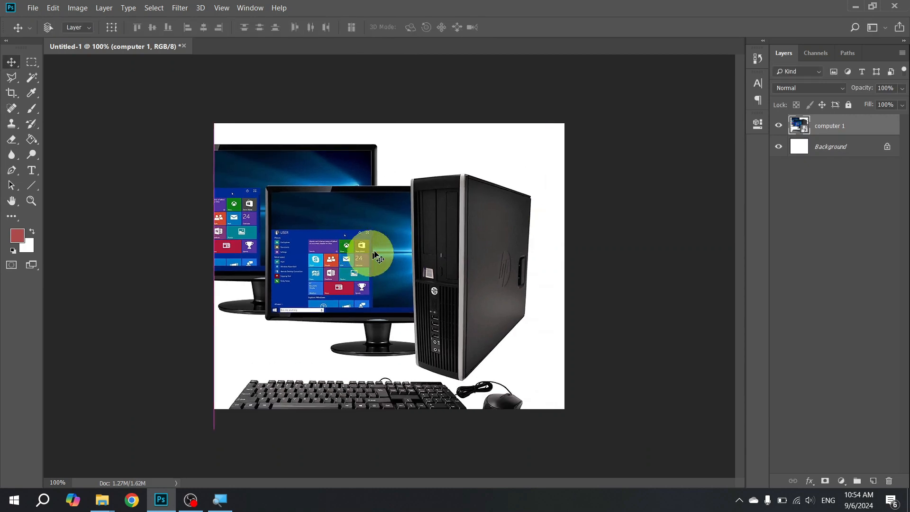
# Step: Fit the canvas to the window and switch to the Magnetic Lasso tool
pyautogui.hotkey('ctrl', '0')
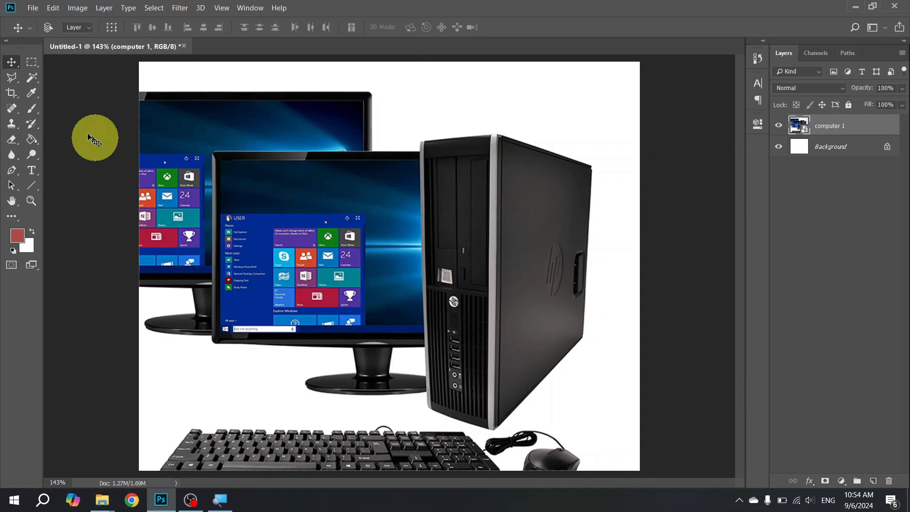
pyautogui.click(11, 77)
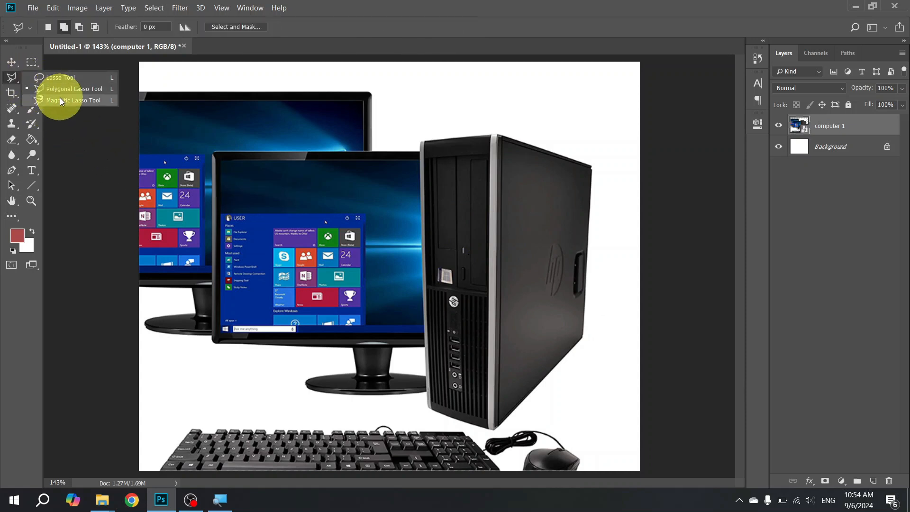
pyautogui.click(61, 100)
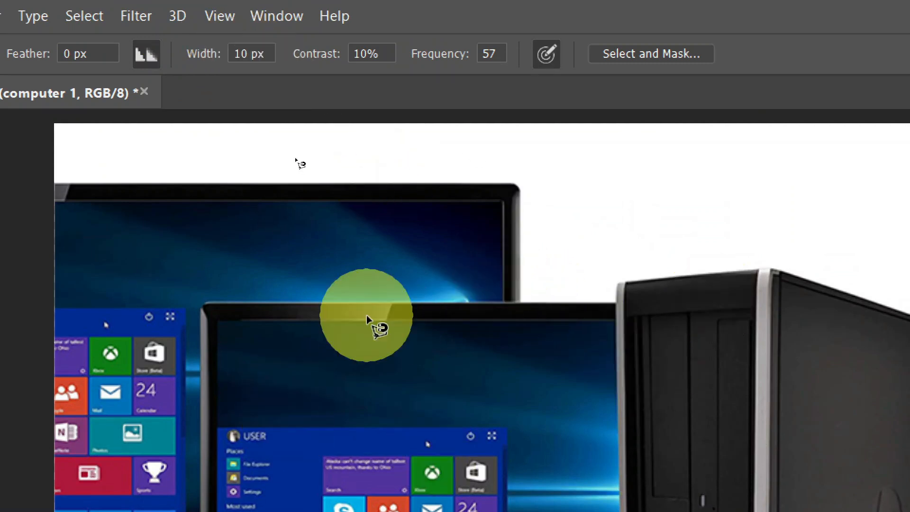
# Step: Try tracing the front monitor's top edge with the Magnetic Lasso tool at 10 px width
pyautogui.click(202, 302)
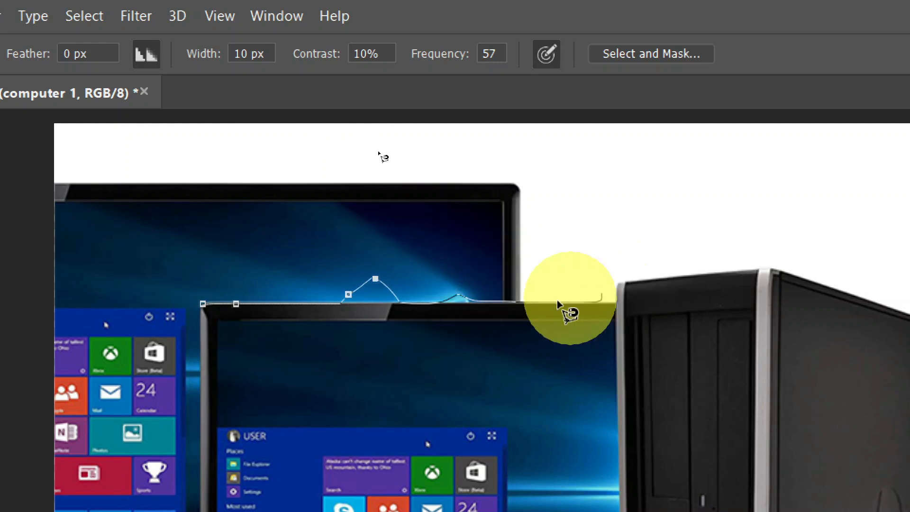
pyautogui.click(523, 302)
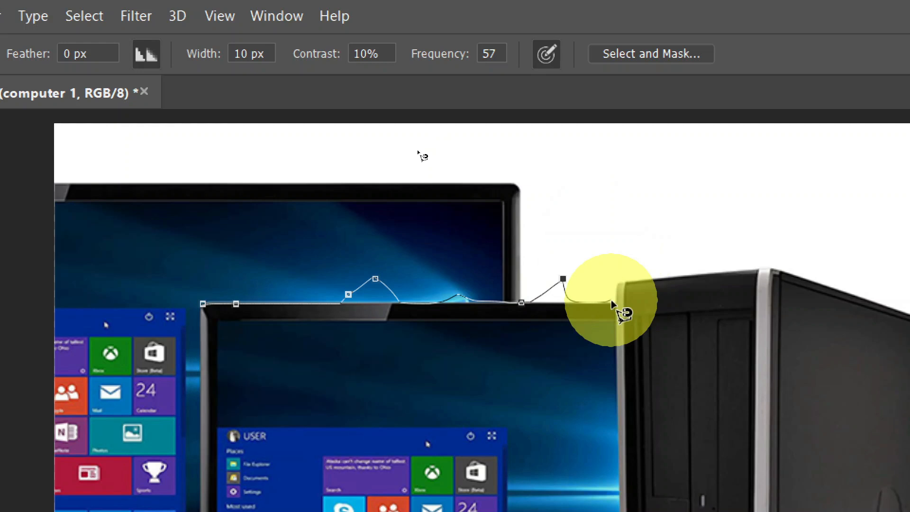
pyautogui.press('Escape')
# Step: Set the Magnetic Lasso width to 50 px and try tracing from the front monitor's upper-left corner
pyautogui.doubleClick(239, 57)
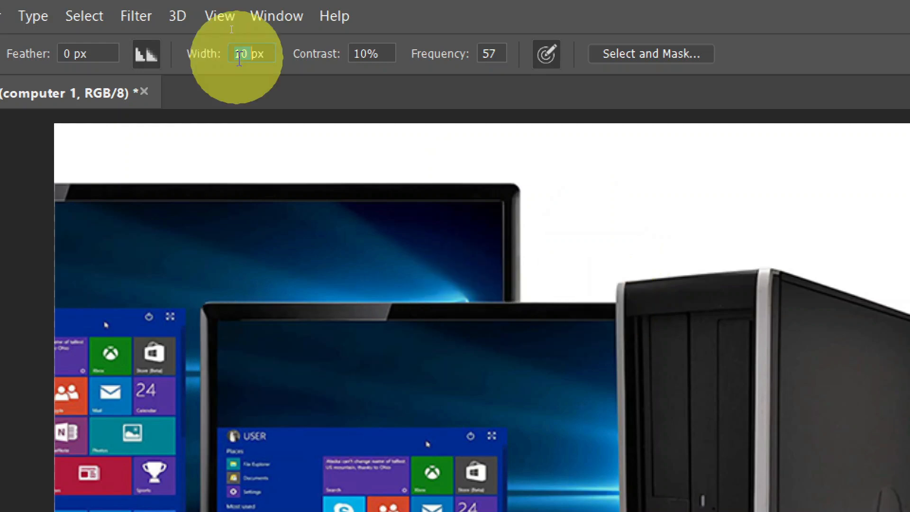
pyautogui.write('50')
pyautogui.press('Return')
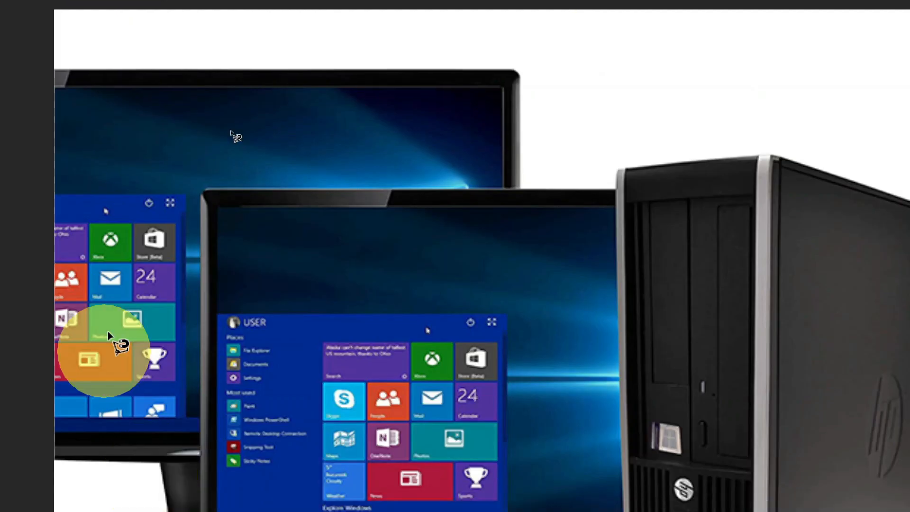
pyautogui.click(209, 191)
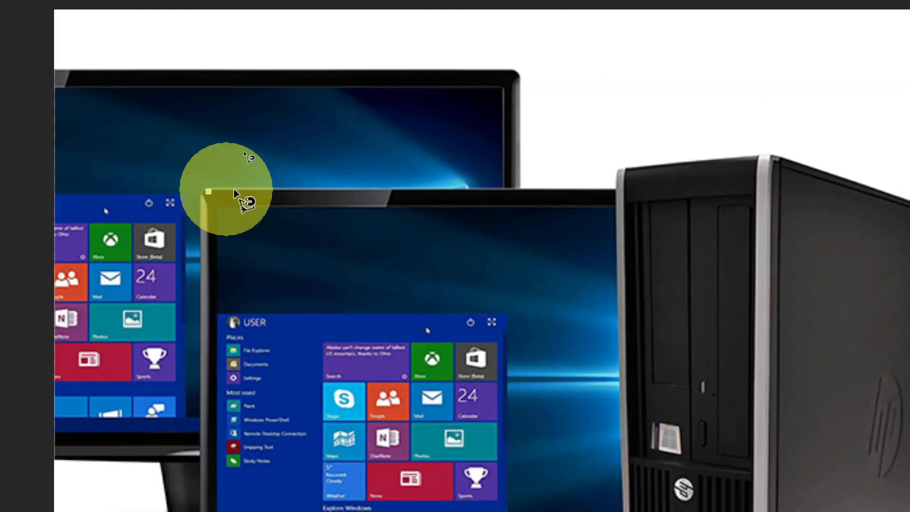
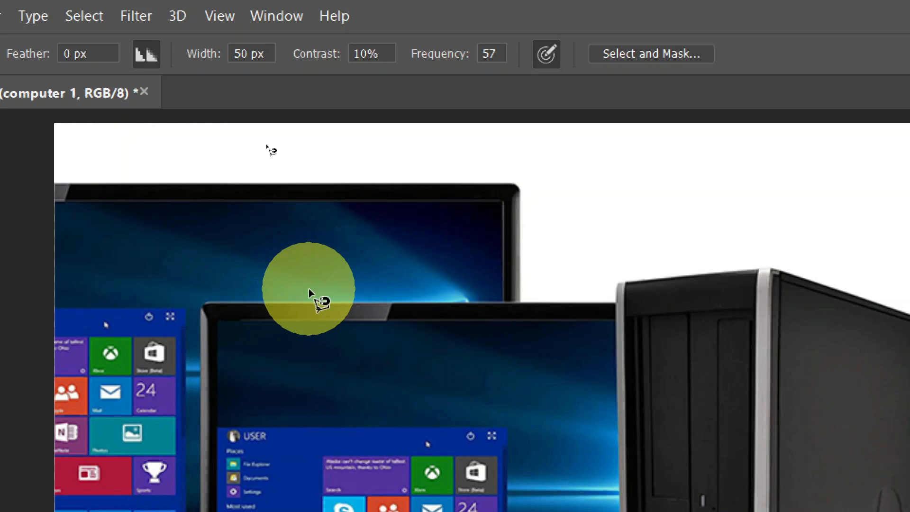
pyautogui.click(260, 304)
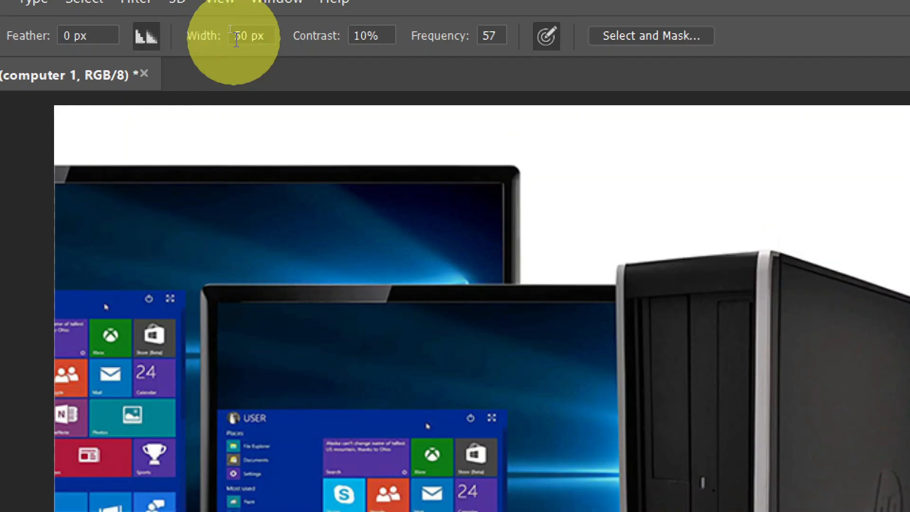
# Step: Set the Magnetic Lasso width to 1 px
pyautogui.click(234, 42)
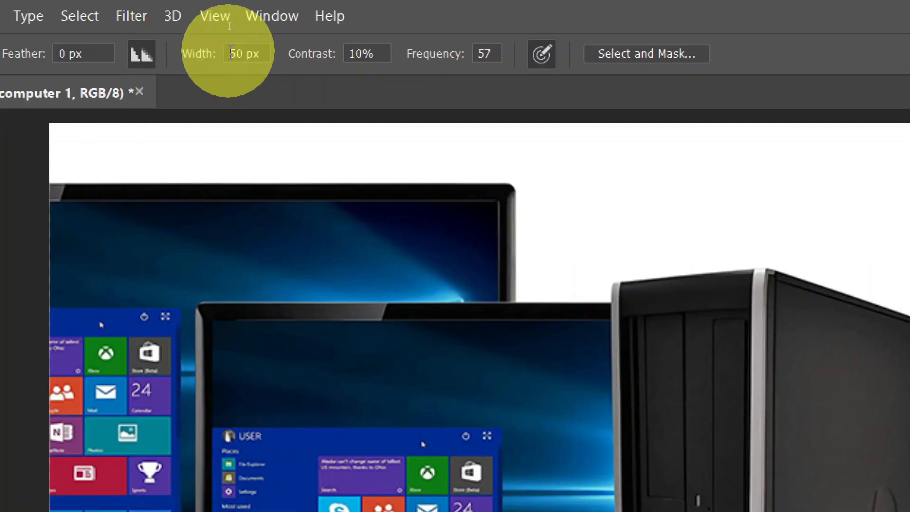
pyautogui.doubleClick(230, 52)
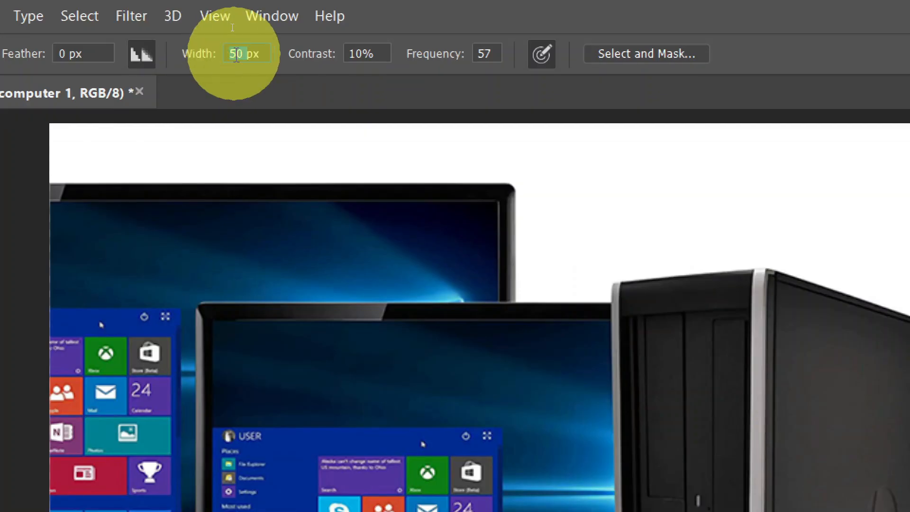
pyautogui.write('1')
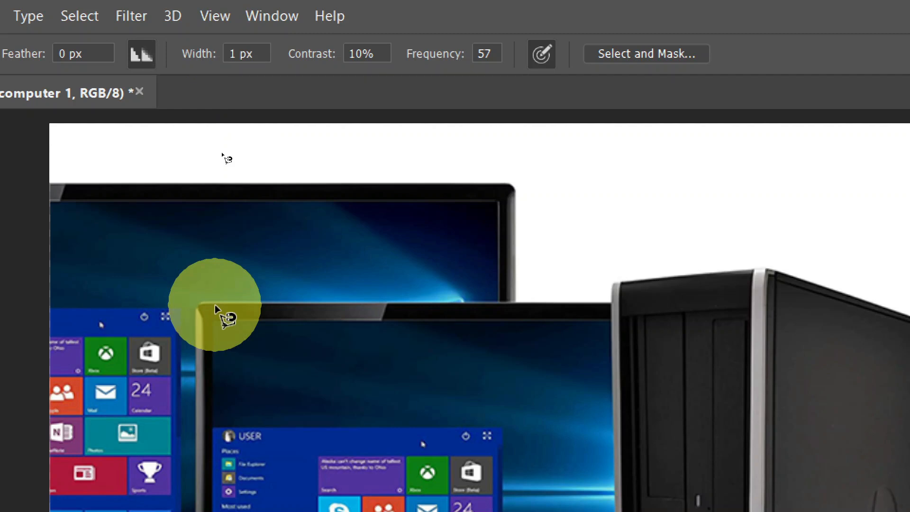
# Step: Set the Magnetic Lasso width to 50 px
pyautogui.doubleClick(245, 54)
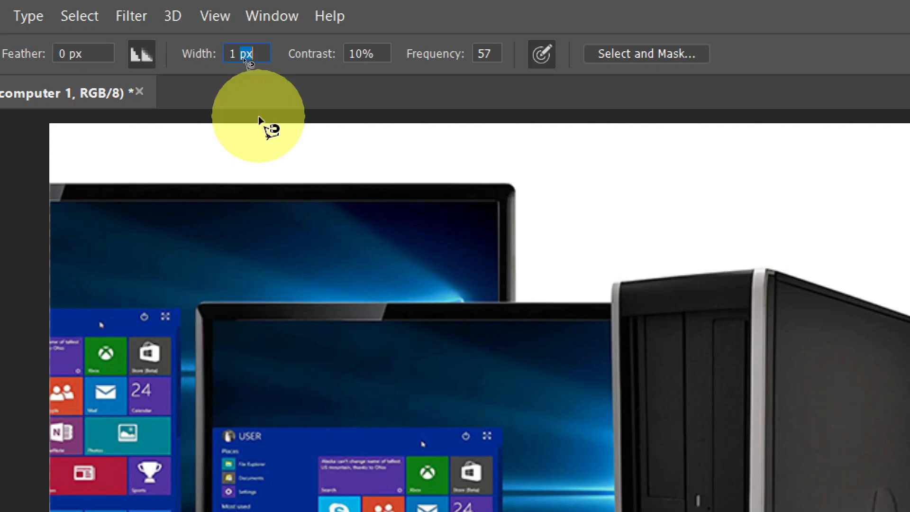
pyautogui.click(243, 55)
pyautogui.press('BackSpace')
pyautogui.write('50')
pyautogui.press('Return')
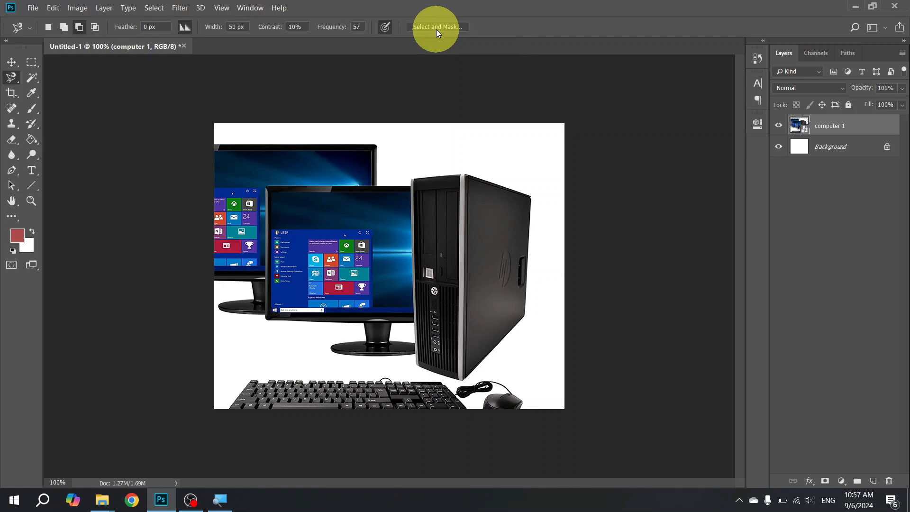
# Step: Activate the Magic Wand tool and switch to the Quick Selection tool in the same group
pyautogui.click(32, 79)
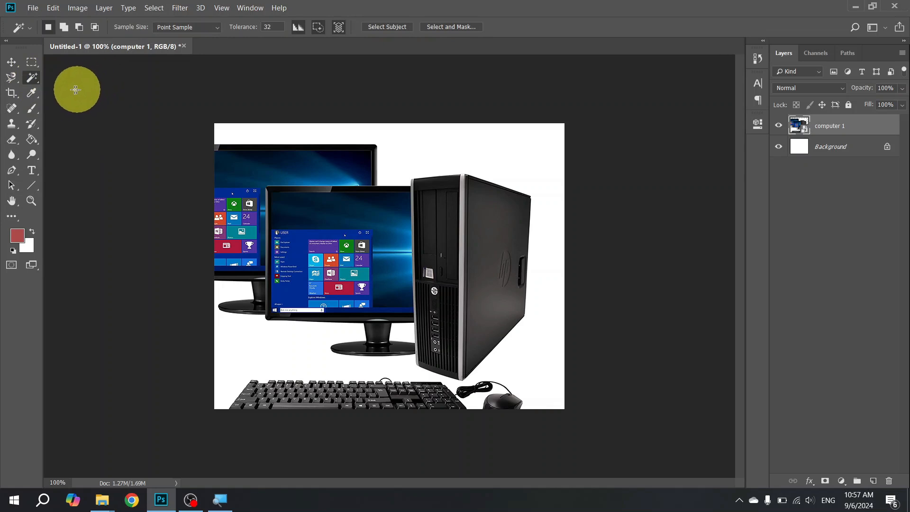
pyautogui.rightClick(32, 76)
pyautogui.click(88, 78)
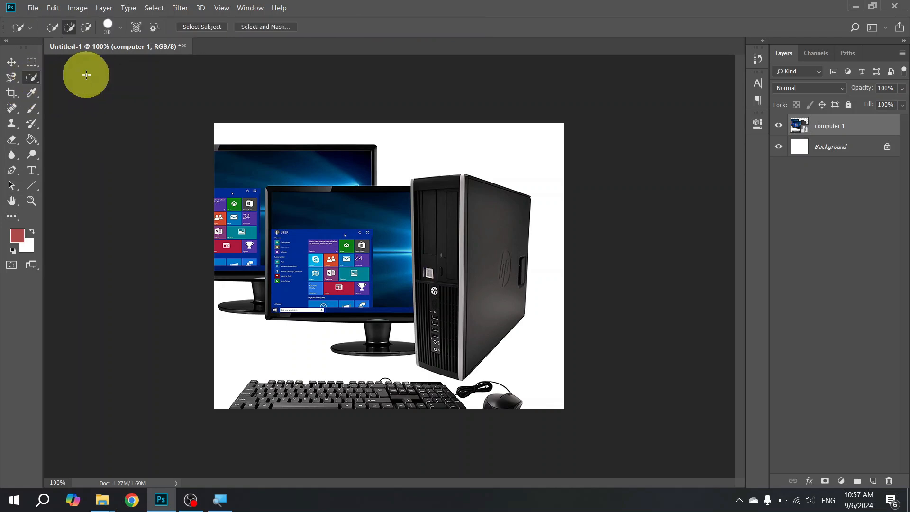
# Step: Remove the computer 1 layer and place flag.jpg from the Images for Photoshop folder on the canvas
pyautogui.hotkey('ctrl', 'w')
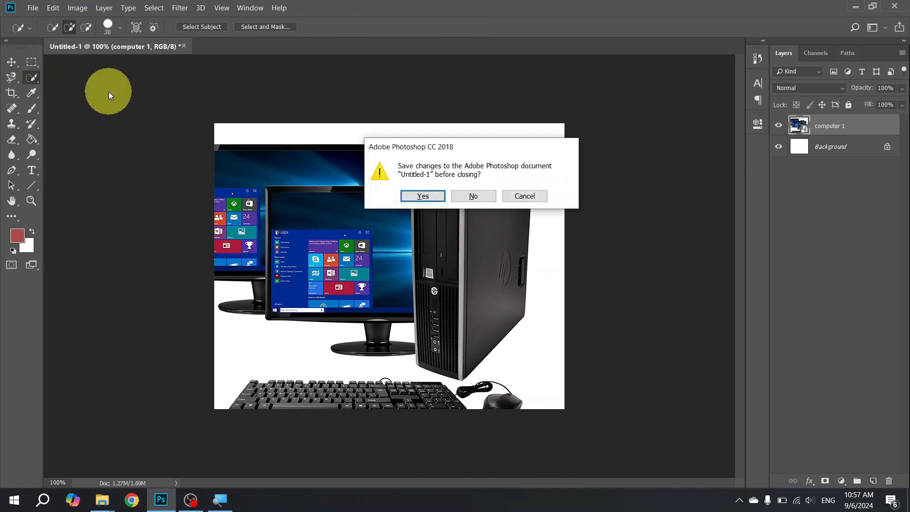
pyautogui.click(527, 185)
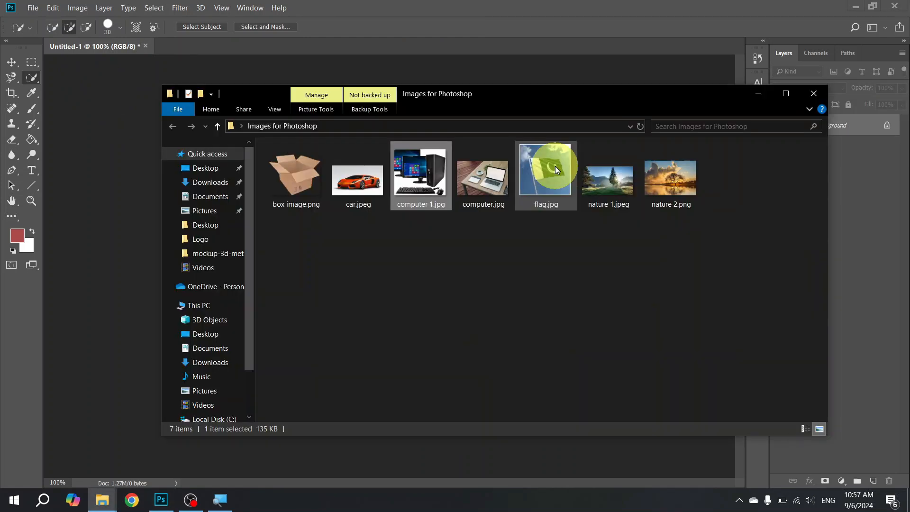
pyautogui.moveTo(556, 166); pyautogui.dragTo(445, 248)
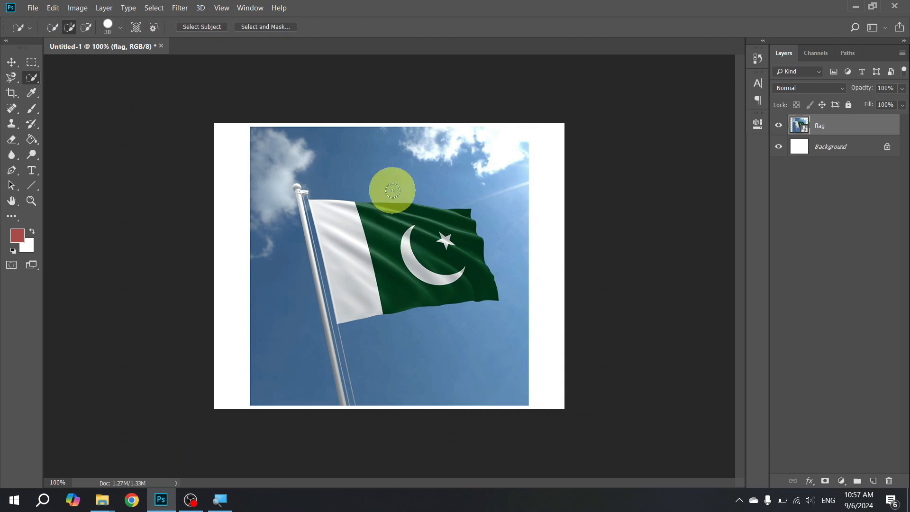
# Step: Choose the Quick Selection tool and vary its brush size over the flag, ending at 40 px
pyautogui.rightClick(34, 78)
pyautogui.click(55, 80)
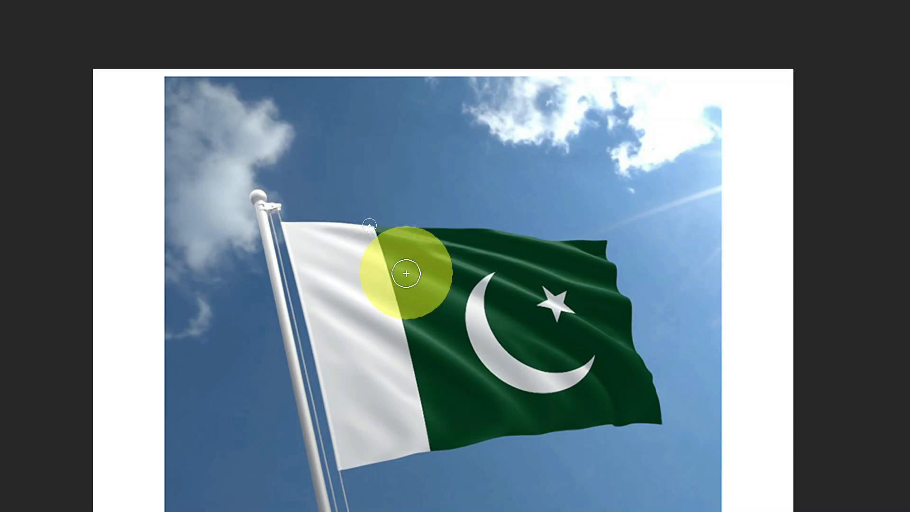
pyautogui.rightClick(361, 270)
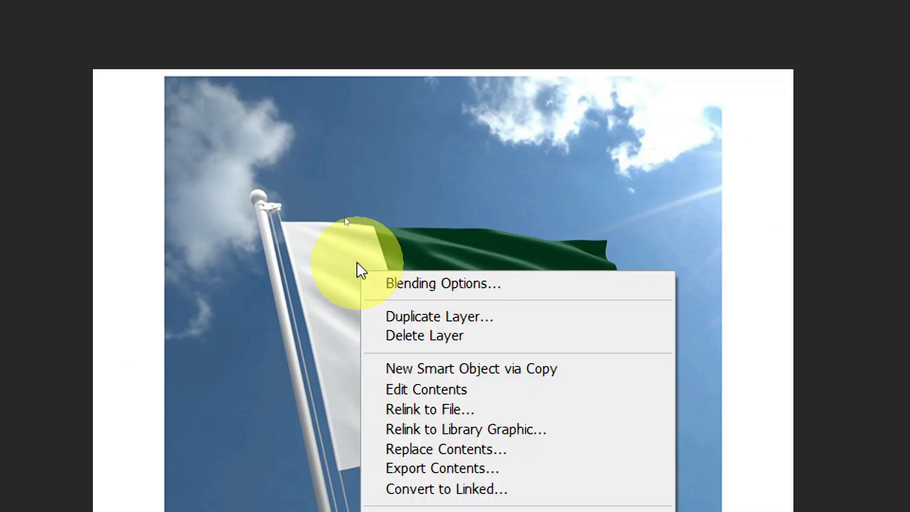
pyautogui.click(354, 256)
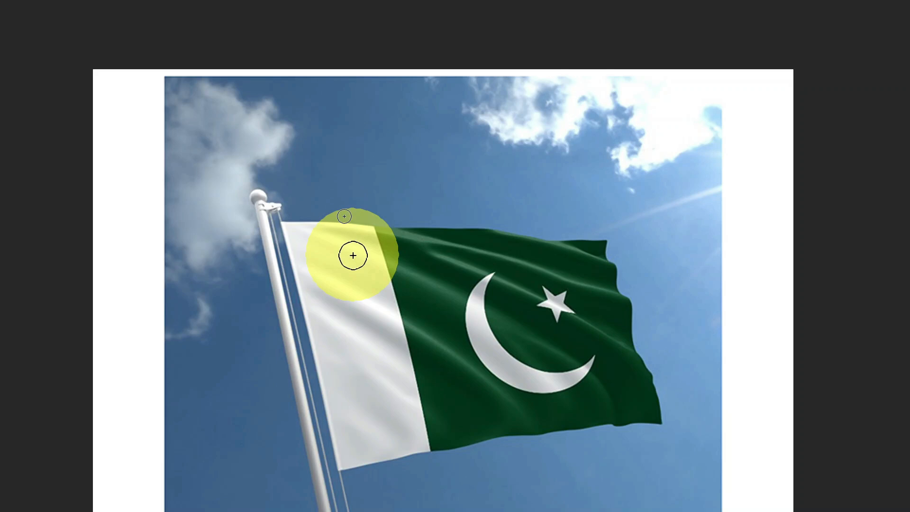
pyautogui.press('[')
pyautogui.press('[')
pyautogui.press(']')
pyautogui.press(']')
pyautogui.press(']')
pyautogui.press(']')
pyautogui.press(']')
pyautogui.press(']')
pyautogui.press(']')
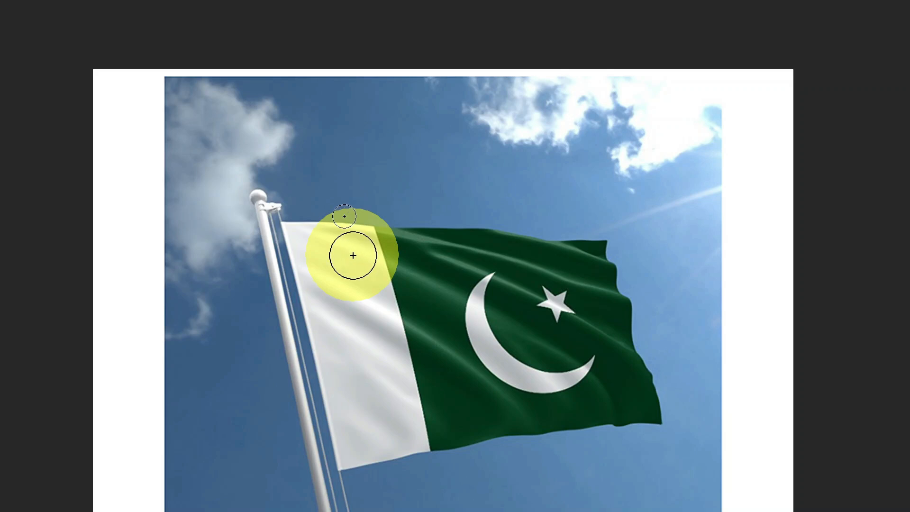
pyautogui.press('[')
pyautogui.press('[')
pyautogui.press('[')
pyautogui.press('[')
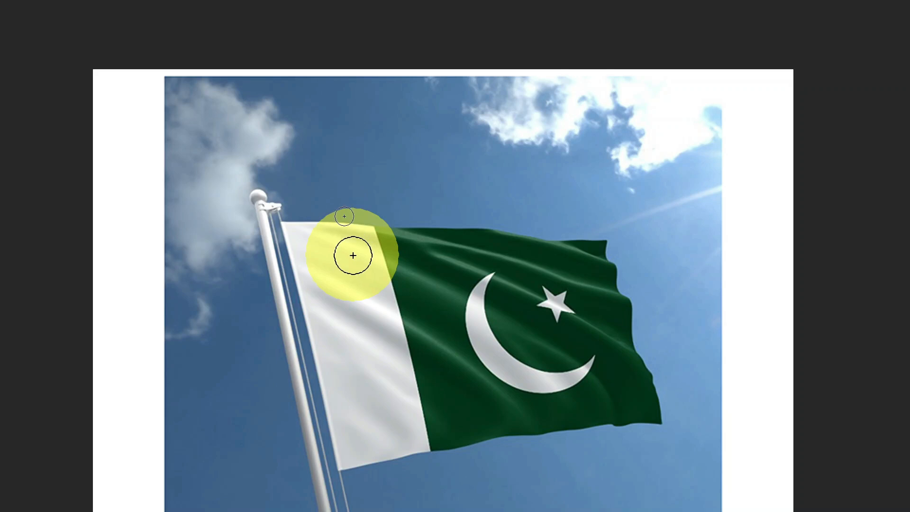
pyautogui.press(']')
pyautogui.press(']')
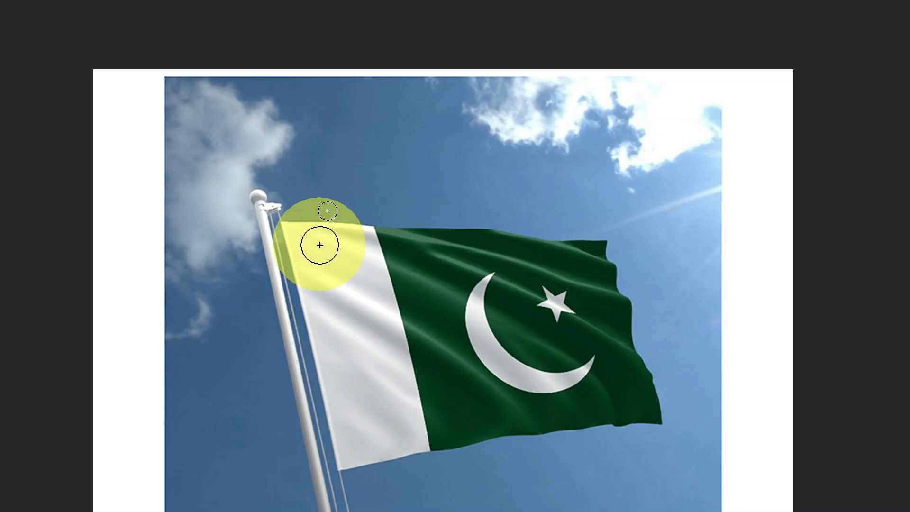
# Step: Select the whole flag, both white and green parts, with Quick Selection strokes
pyautogui.moveTo(327, 251); pyautogui.dragTo(336, 275)
pyautogui.moveTo(360, 303)
pyautogui.mouseDown()
pyautogui.moveTo(450, 287)
pyautogui.moveTo(501, 255)
pyautogui.moveTo(524, 255)
pyautogui.mouseUp()
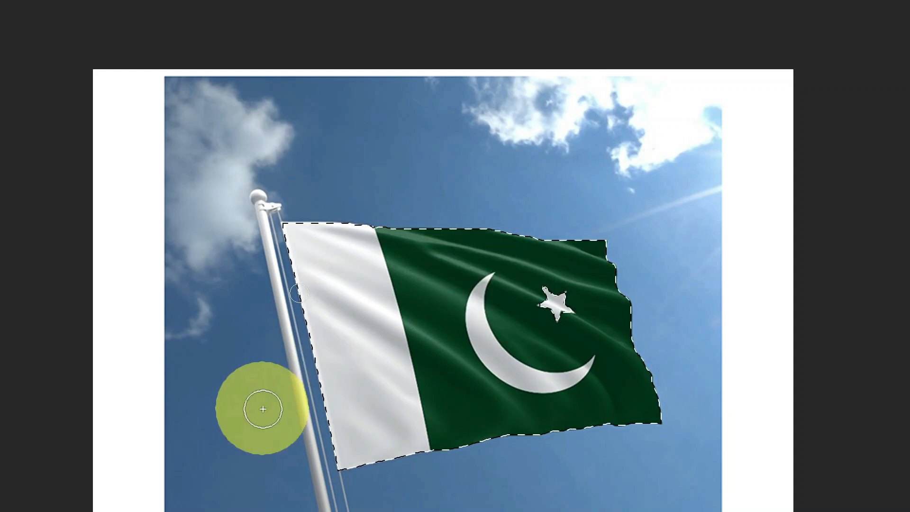
# Step: Copy the selected flag to its own layer, move the copy off the original and remove it again
pyautogui.press('v')
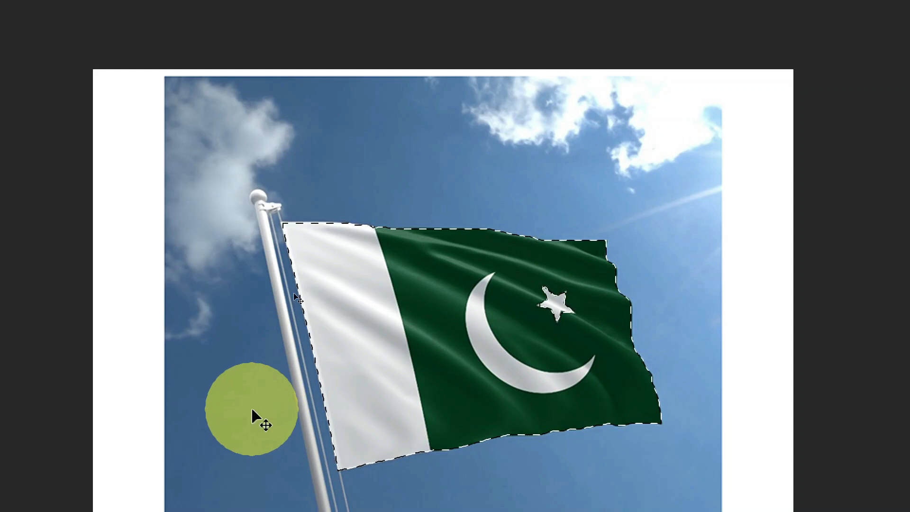
pyautogui.hotkey('ctrl', 'd')
pyautogui.press('b')
pyautogui.press('v')
pyautogui.moveTo(501, 301); pyautogui.dragTo(504, 393)
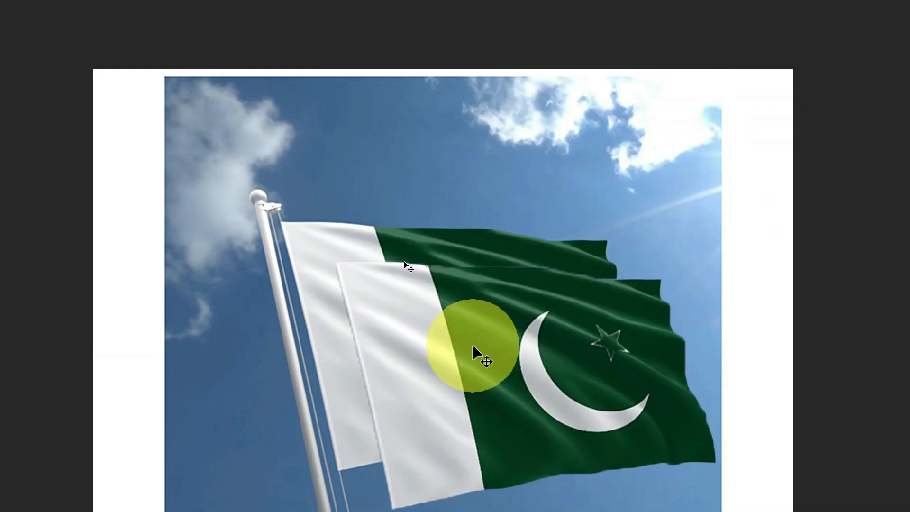
pyautogui.moveTo(474, 353); pyautogui.dragTo(404, 242)
pyautogui.hotkey('ctrl', 'z')
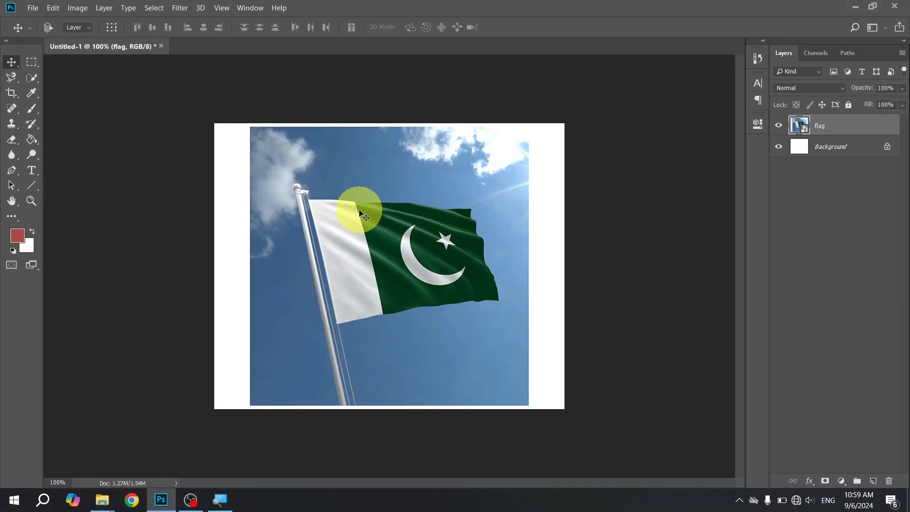
# Step: Select the sky and flagpole around the flag with the Quick Selection tool and clear that selection
pyautogui.click(34, 79)
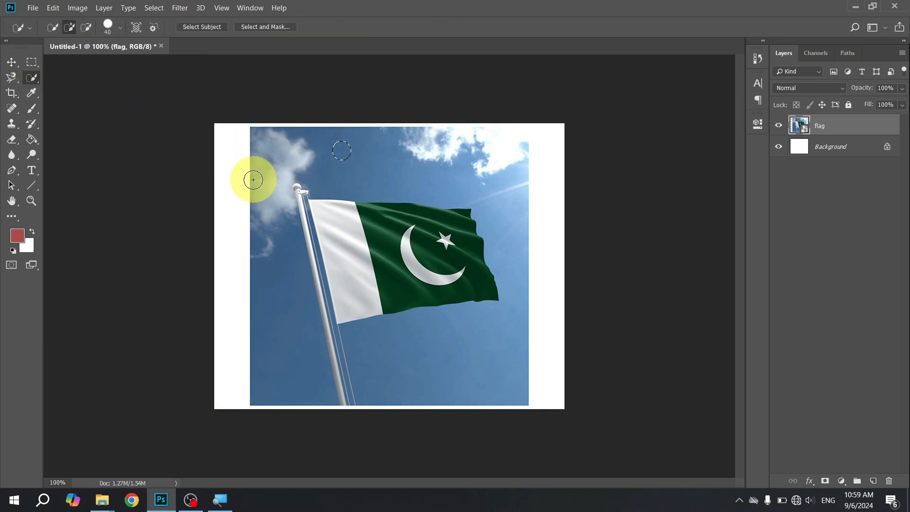
pyautogui.moveTo(319, 176)
pyautogui.mouseDown()
pyautogui.moveTo(341, 155)
pyautogui.moveTo(488, 197)
pyautogui.moveTo(459, 185)
pyautogui.mouseUp()
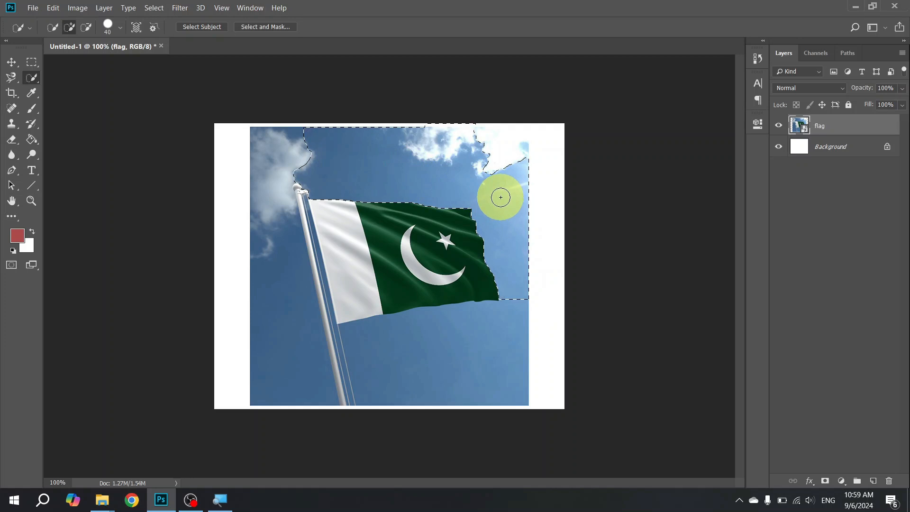
pyautogui.moveTo(516, 270)
pyautogui.mouseDown()
pyautogui.moveTo(510, 338)
pyautogui.moveTo(431, 362)
pyautogui.moveTo(344, 371)
pyautogui.moveTo(322, 366)
pyautogui.moveTo(299, 334)
pyautogui.moveTo(298, 246)
pyautogui.mouseUp()
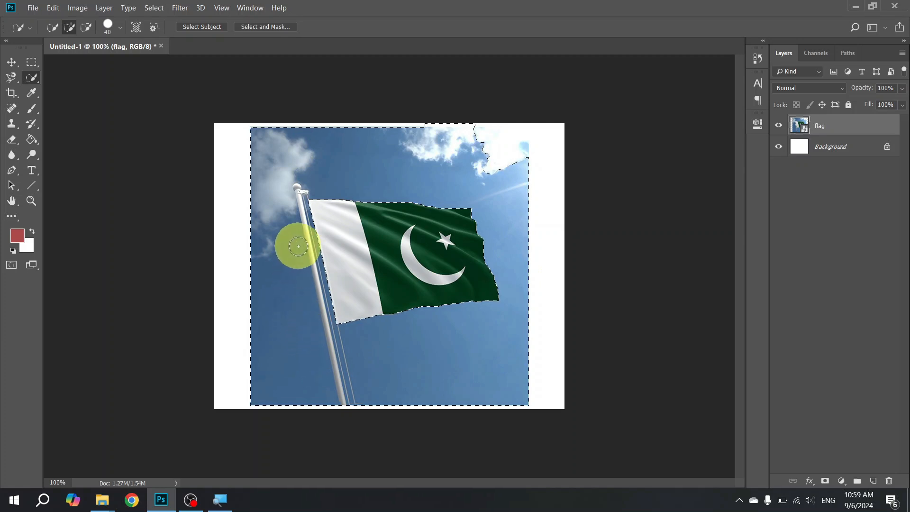
pyautogui.hotkey('ctrl', 'd')
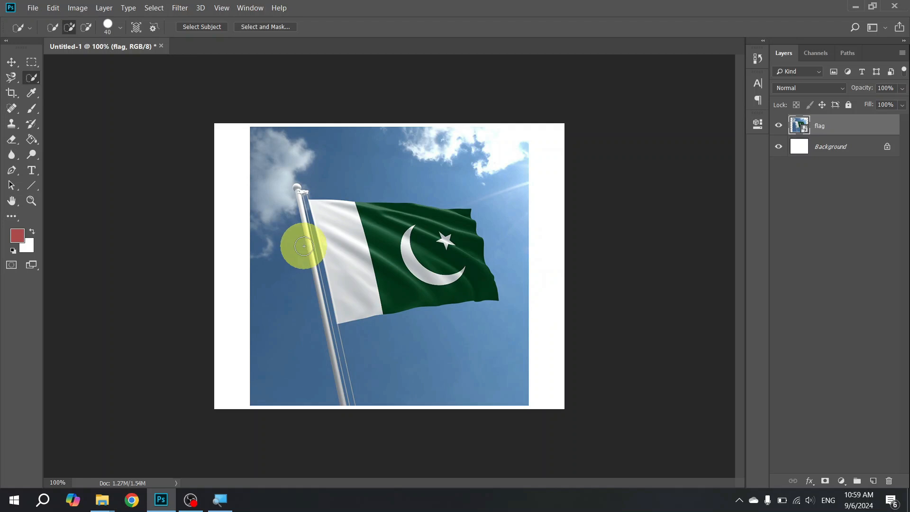
# Step: Place nature 1.jpeg from the Images for Photoshop folder above the flag layer
pyautogui.hotkey('alt', 'Tab')
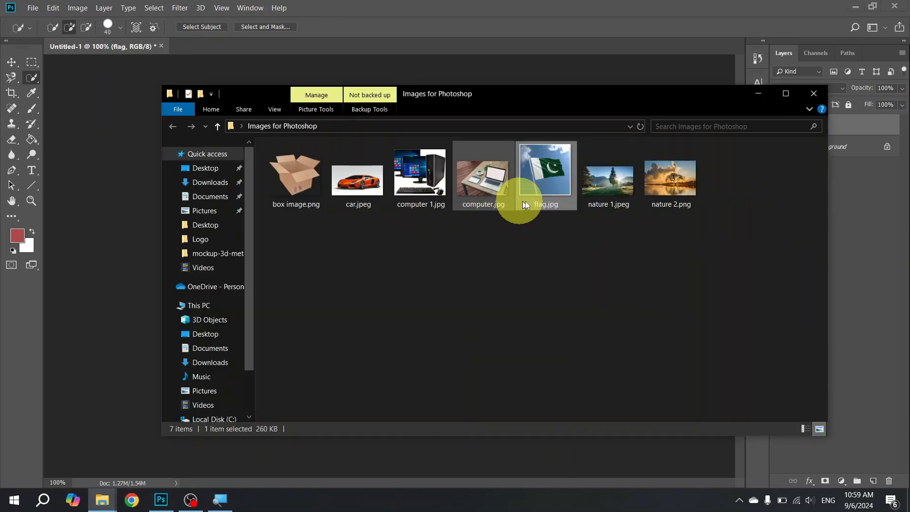
pyautogui.moveTo(546, 178); pyautogui.dragTo(502, 235)
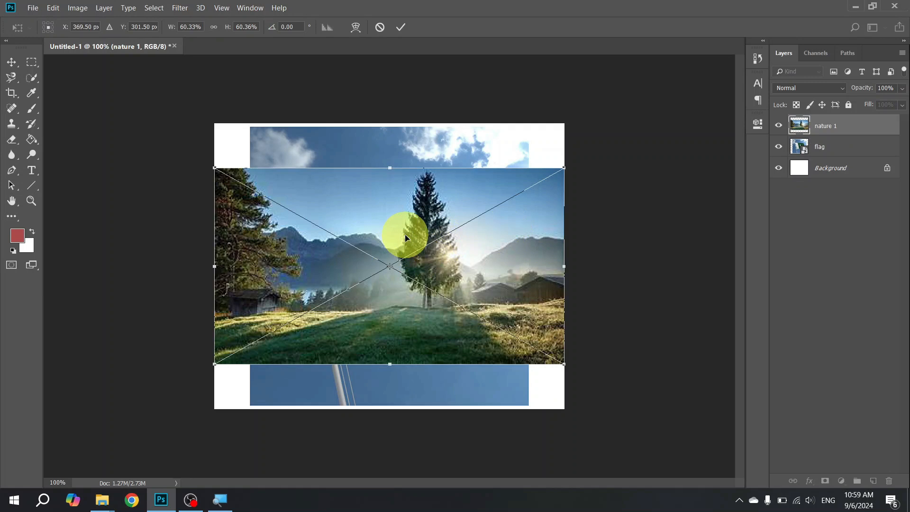
pyautogui.press('Return')
# Step: Select the sky on both sides of the central tree in the nature 1 image with Quick Selection
pyautogui.press('w')
pyautogui.moveTo(312, 192)
pyautogui.mouseDown()
pyautogui.moveTo(320, 234)
pyautogui.moveTo(322, 211)
pyautogui.moveTo(378, 203)
pyautogui.moveTo(358, 176)
pyautogui.moveTo(355, 196)
pyautogui.moveTo(337, 192)
pyautogui.moveTo(362, 181)
pyautogui.moveTo(329, 184)
pyautogui.mouseUp()
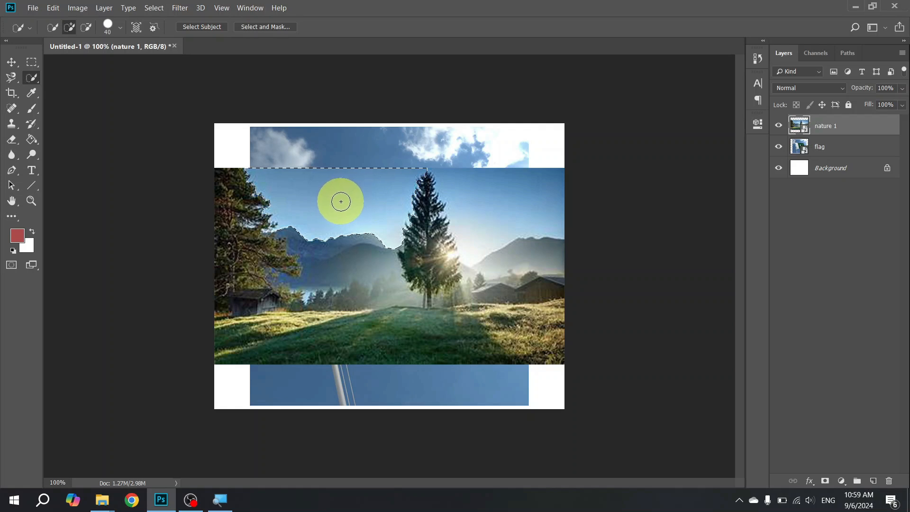
pyautogui.moveTo(341, 202)
pyautogui.mouseDown()
pyautogui.moveTo(468, 197)
pyautogui.moveTo(419, 221)
pyautogui.mouseUp()
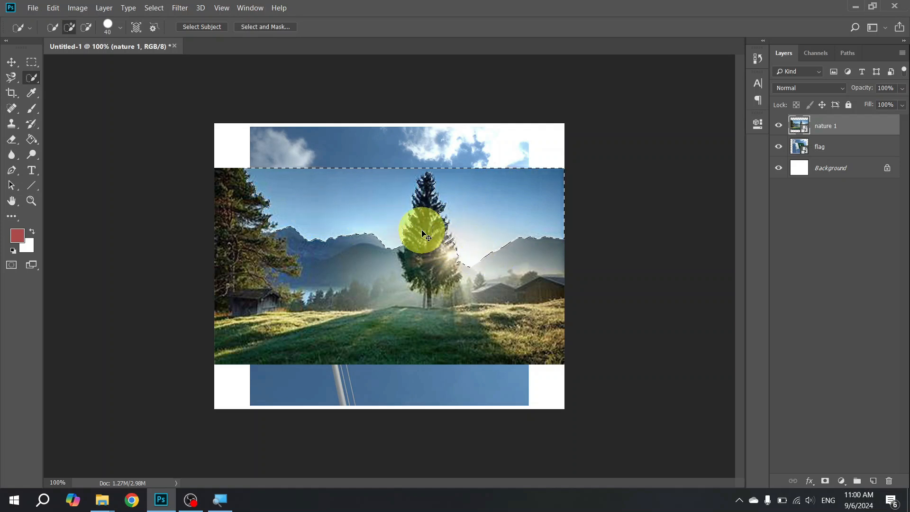
# Step: Copy the selected sky to a new layer, hide the nature 1 layer and move the copy over the flag
pyautogui.hotkey('ctrl', 'j')
pyautogui.press('v')
pyautogui.moveTo(488, 229)
pyautogui.mouseDown()
pyautogui.moveTo(449, 298)
pyautogui.moveTo(437, 248)
pyautogui.moveTo(455, 218)
pyautogui.moveTo(458, 248)
pyautogui.moveTo(475, 195)
pyautogui.moveTo(504, 167)
pyautogui.moveTo(526, 178)
pyautogui.moveTo(442, 205)
pyautogui.moveTo(500, 227)
pyautogui.mouseUp()
pyautogui.click(780, 147)
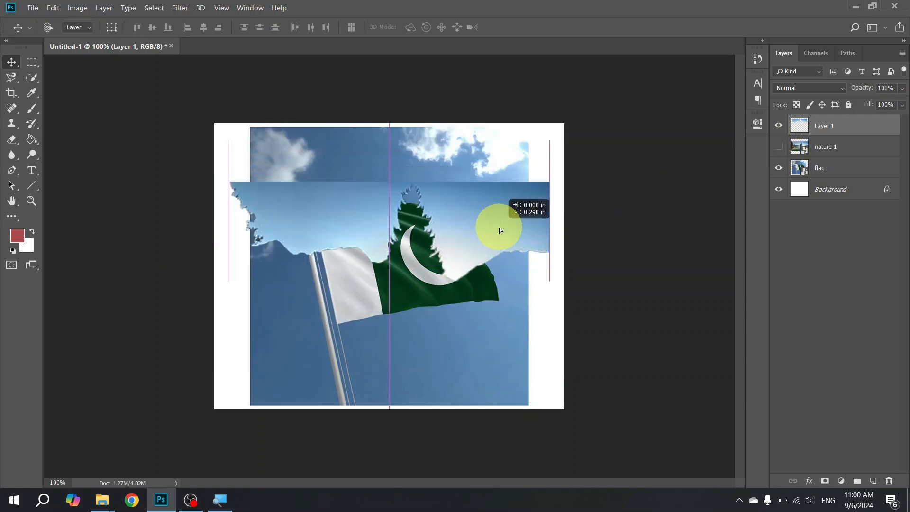
# Step: Delete the copied sky layer and show the nature 1 layer again
pyautogui.press('Delete')
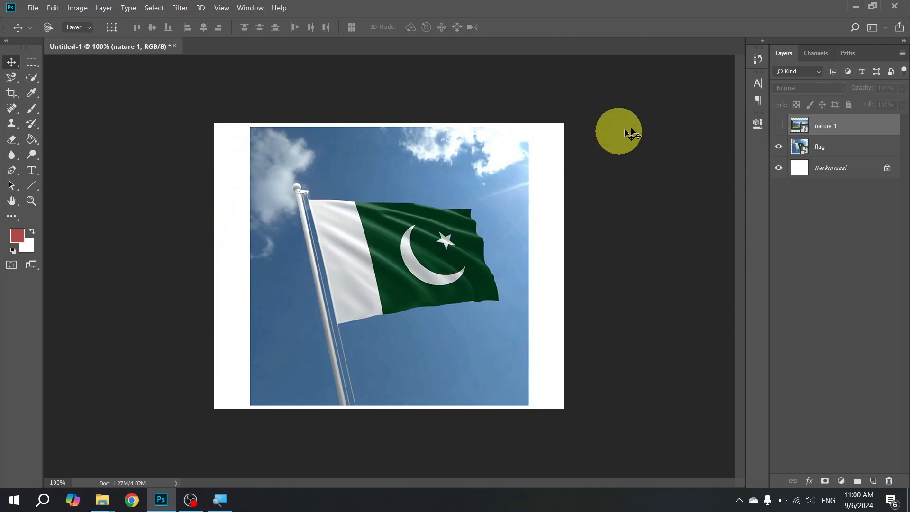
pyautogui.click(783, 126)
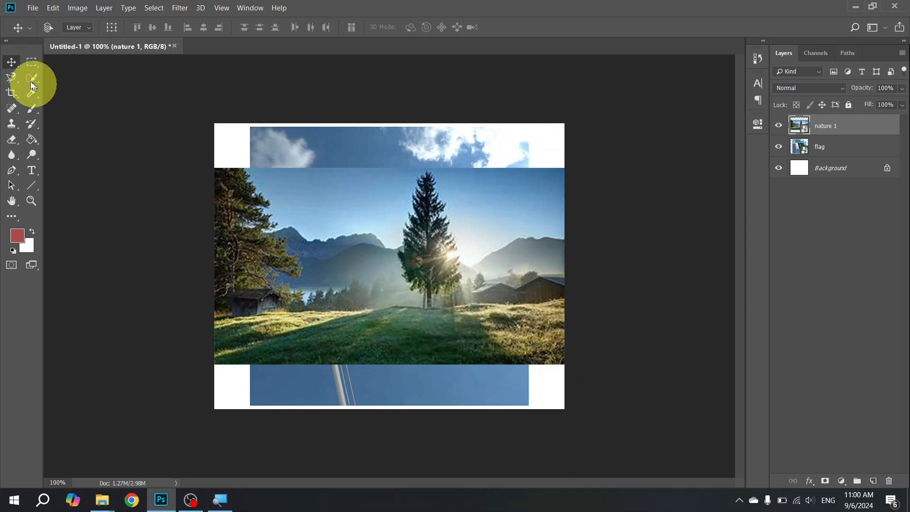
# Step: Select the grassy foreground of the nature 1 image with Quick Selection and try the central tree
pyautogui.click(31, 78)
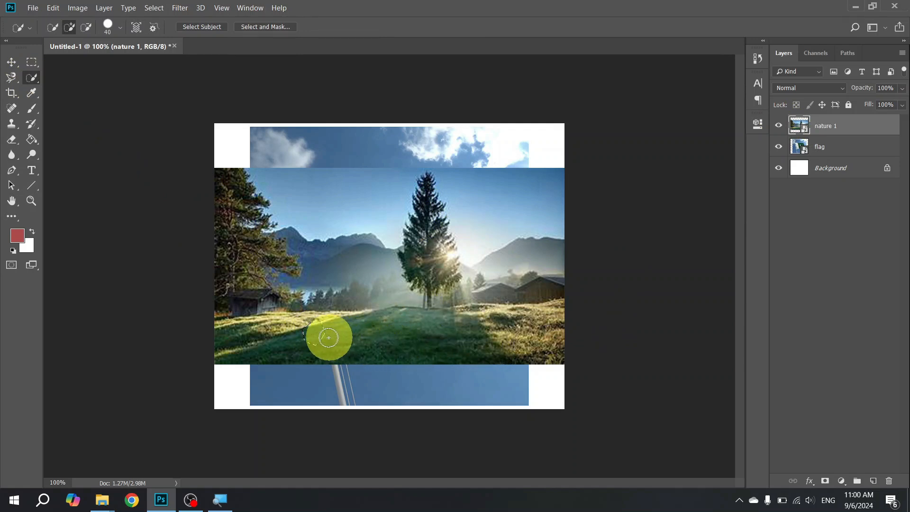
pyautogui.moveTo(310, 337); pyautogui.dragTo(340, 334)
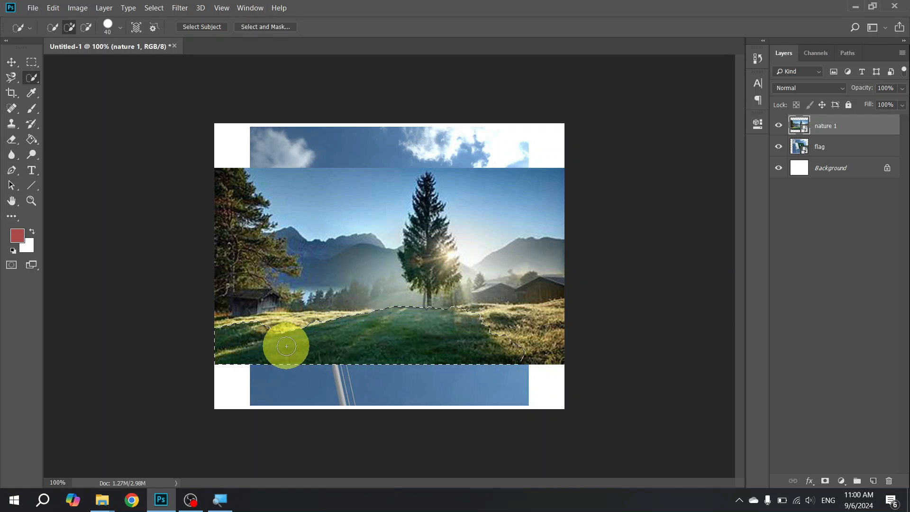
pyautogui.moveTo(429, 220)
pyautogui.mouseDown()
pyautogui.moveTo(425, 204)
pyautogui.moveTo(421, 263)
pyautogui.moveTo(479, 290)
pyautogui.mouseUp()
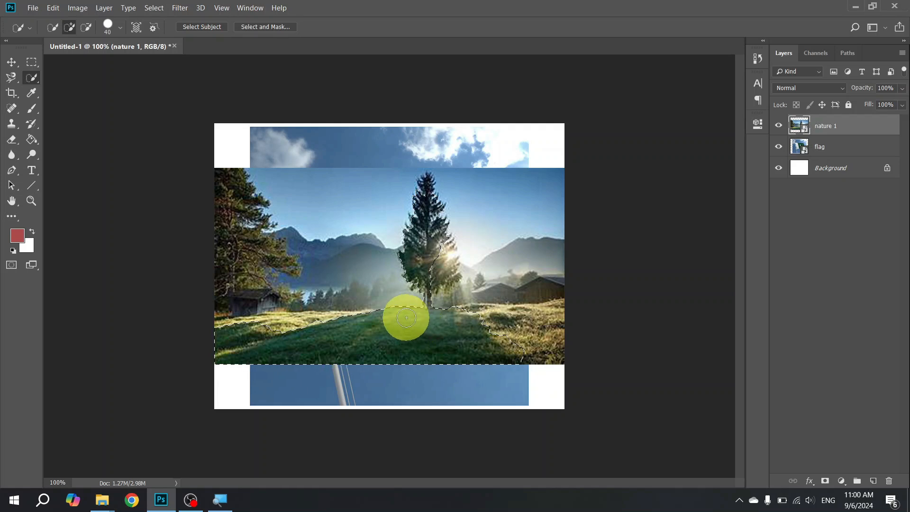
# Step: Clear the selection and delete the nature 1 layer
pyautogui.press('v')
pyautogui.hotkey('ctrl', 'd')
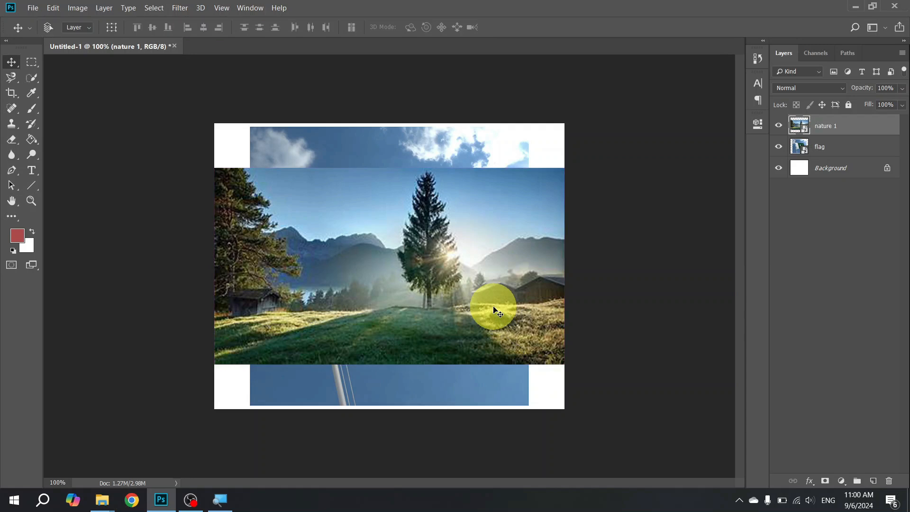
pyautogui.press('Delete')
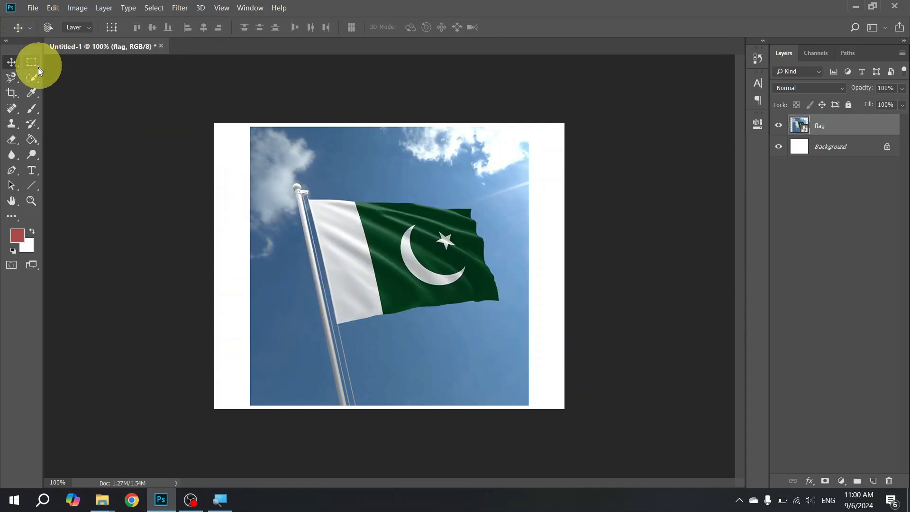
# Step: Select the whole flag with Quick Selection and extend the selection down the flagpole using a brush size of 9
pyautogui.click(32, 77)
pyautogui.moveTo(347, 230)
pyautogui.mouseDown()
pyautogui.moveTo(351, 249)
pyautogui.moveTo(376, 230)
pyautogui.moveTo(428, 252)
pyautogui.mouseUp()
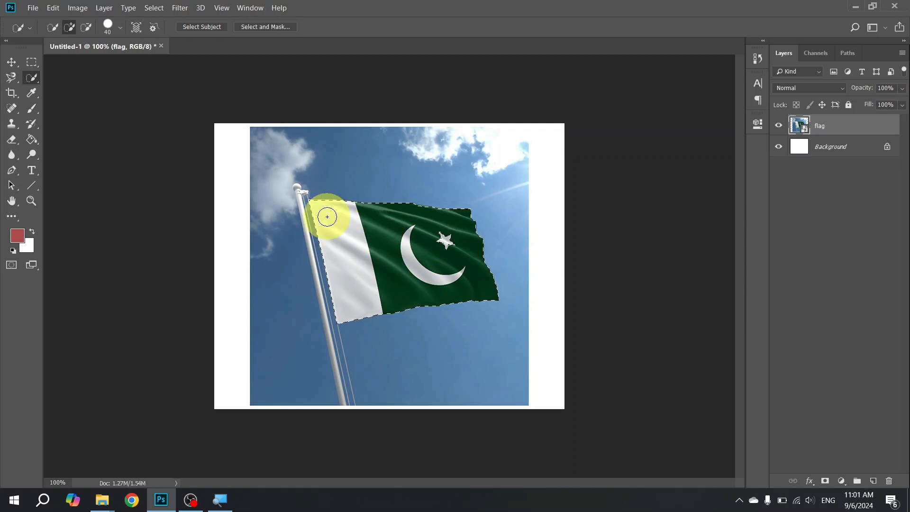
pyautogui.hotkey('ctrl', '+')
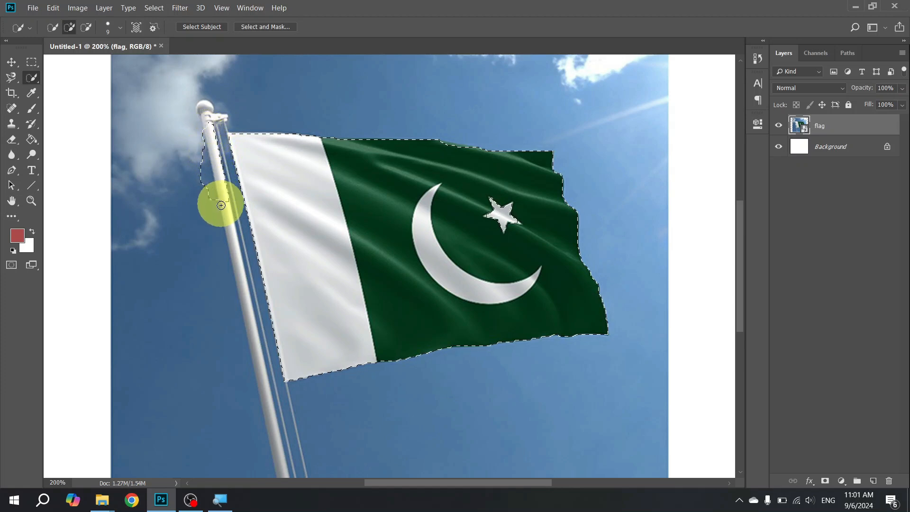
pyautogui.moveTo(190, 147); pyautogui.dragTo(132, 58)
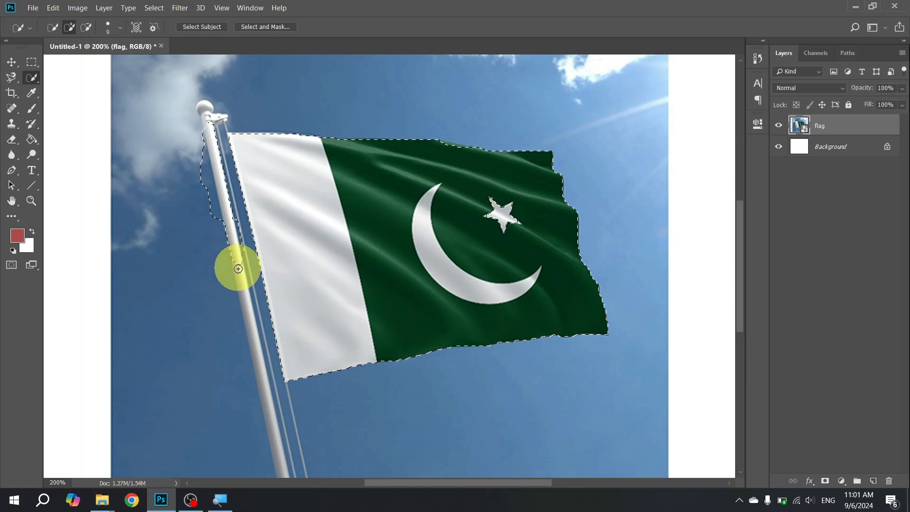
pyautogui.moveTo(244, 307); pyautogui.dragTo(245, 322)
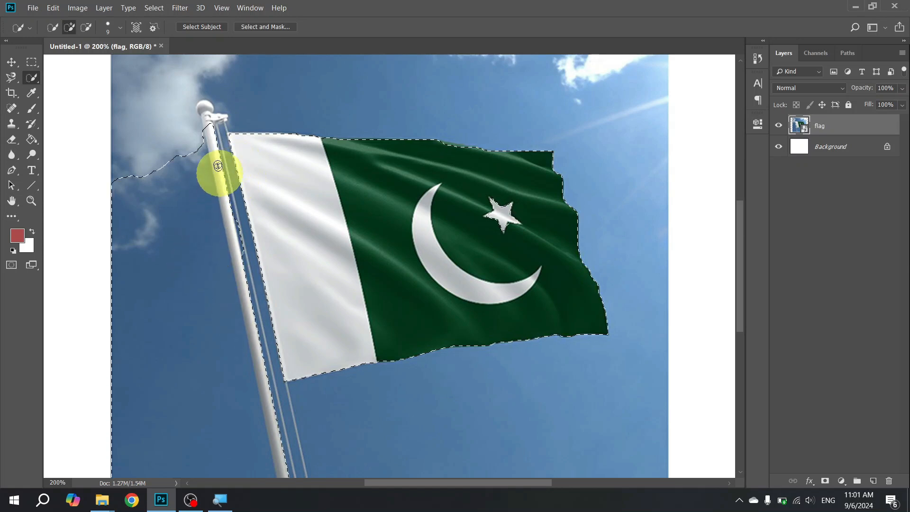
# Step: Subtract the unwanted sky beside the flagpole from the Quick Selection
pyautogui.click(87, 27)
pyautogui.moveTo(163, 180)
pyautogui.mouseDown()
pyautogui.moveTo(162, 200)
pyautogui.moveTo(155, 187)
pyautogui.moveTo(144, 192)
pyautogui.moveTo(158, 171)
pyautogui.moveTo(152, 256)
pyautogui.moveTo(169, 288)
pyautogui.moveTo(181, 400)
pyautogui.moveTo(208, 280)
pyautogui.moveTo(218, 298)
pyautogui.moveTo(194, 196)
pyautogui.mouseUp()
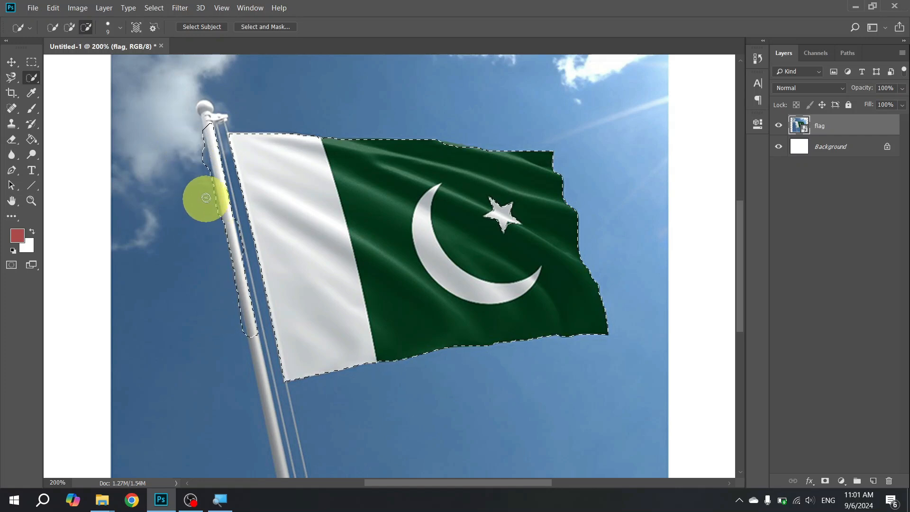
pyautogui.moveTo(207, 199); pyautogui.dragTo(196, 191)
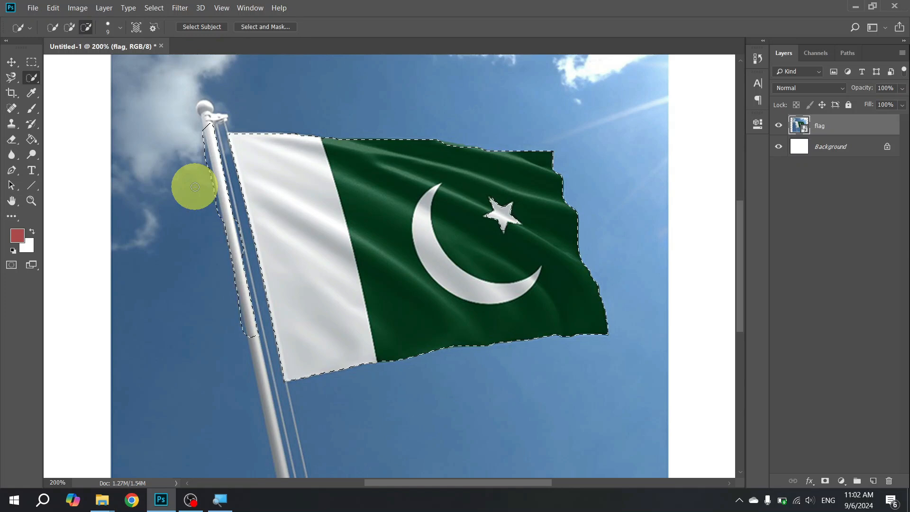
# Step: Add the lower part of the flagpole to the selection
pyautogui.scroll(-3, 250, 193)
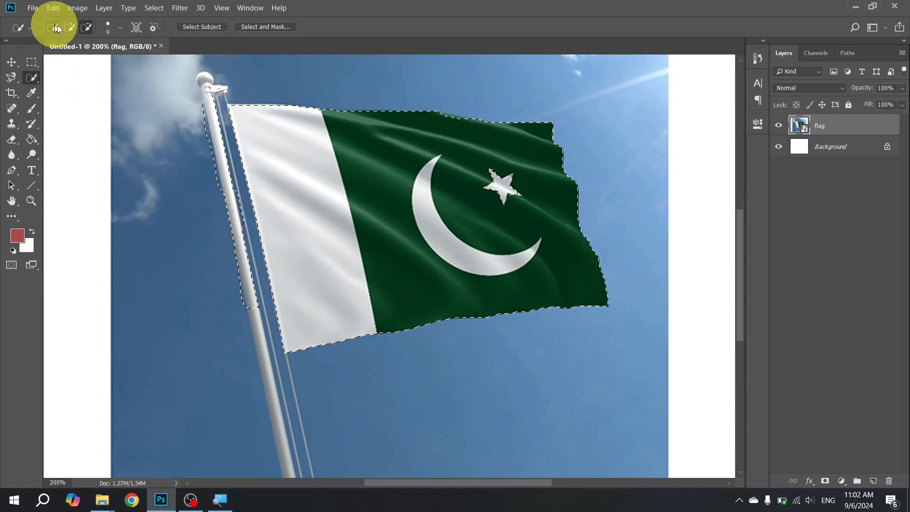
pyautogui.click(72, 28)
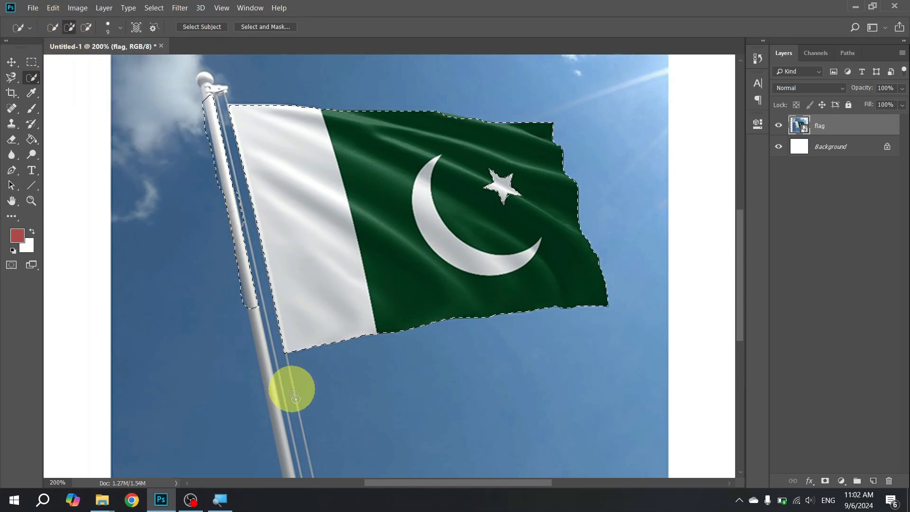
pyautogui.moveTo(255, 339)
pyautogui.mouseDown()
pyautogui.moveTo(264, 396)
pyautogui.moveTo(290, 457)
pyautogui.mouseUp()
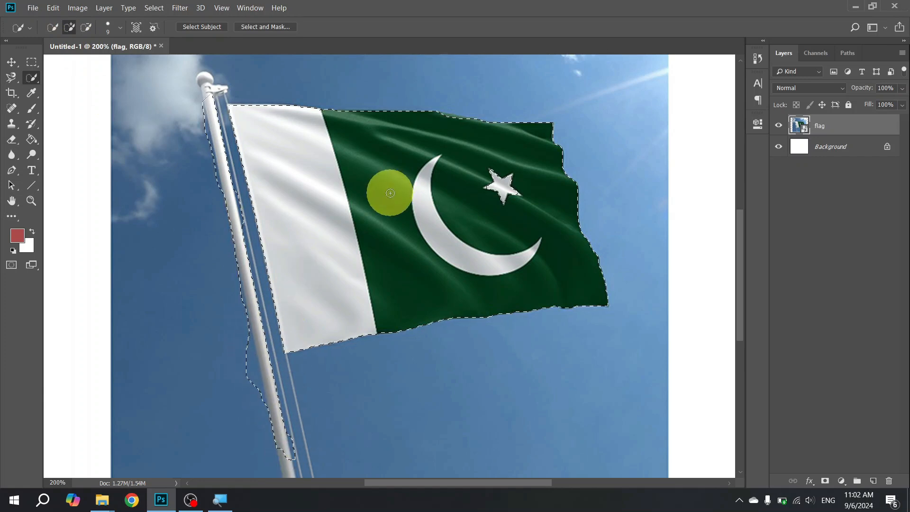
# Step: Copy the selected flag and pole to a new layer and move the copy diagonally off the original
pyautogui.press('v')
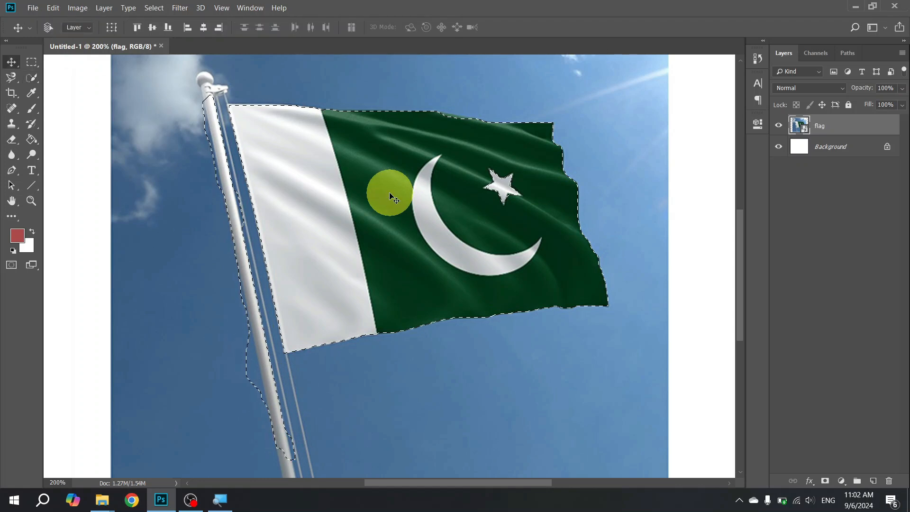
pyautogui.press('ctrl')
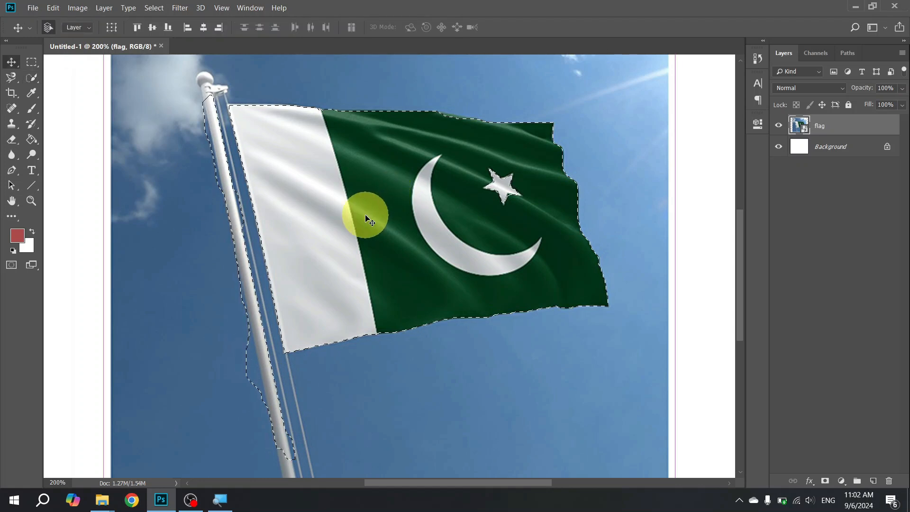
pyautogui.hotkey('ctrl', 'j')
pyautogui.moveTo(371, 219); pyautogui.dragTo(445, 264)
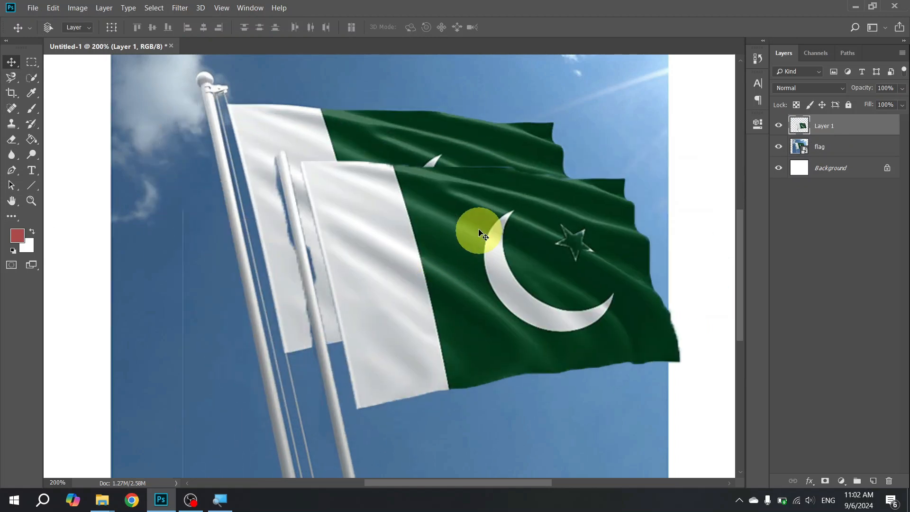
# Step: Move the copied flag back over the original and delete its layer
pyautogui.click(30, 76)
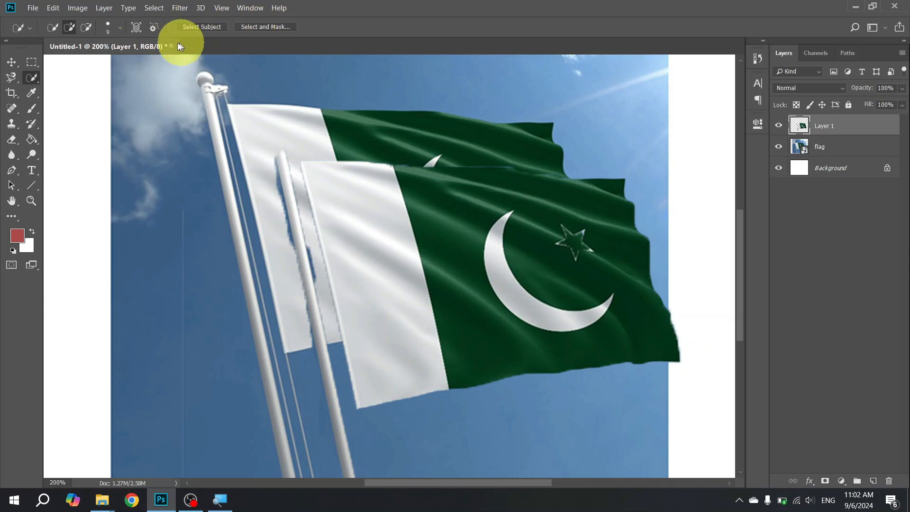
pyautogui.click(70, 28)
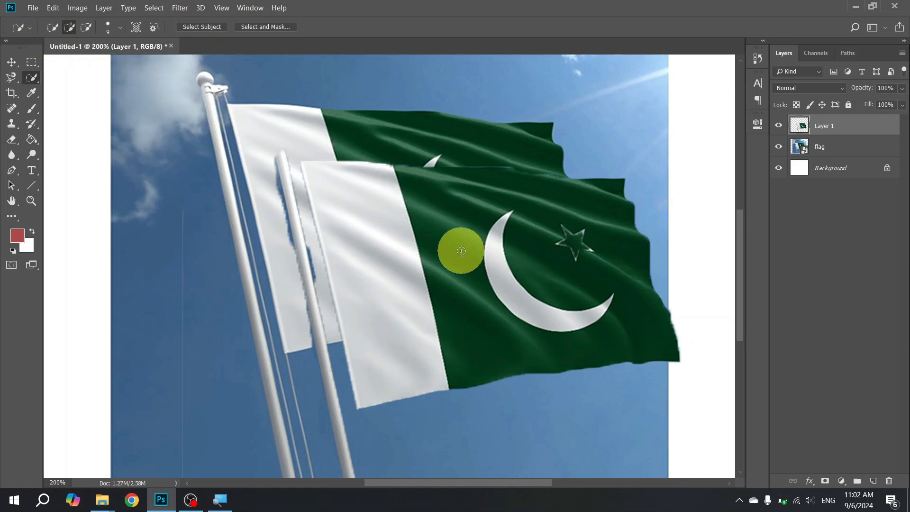
pyautogui.press('v')
pyautogui.moveTo(464, 244)
pyautogui.mouseDown()
pyautogui.moveTo(371, 198)
pyautogui.moveTo(426, 204)
pyautogui.moveTo(395, 210)
pyautogui.mouseUp()
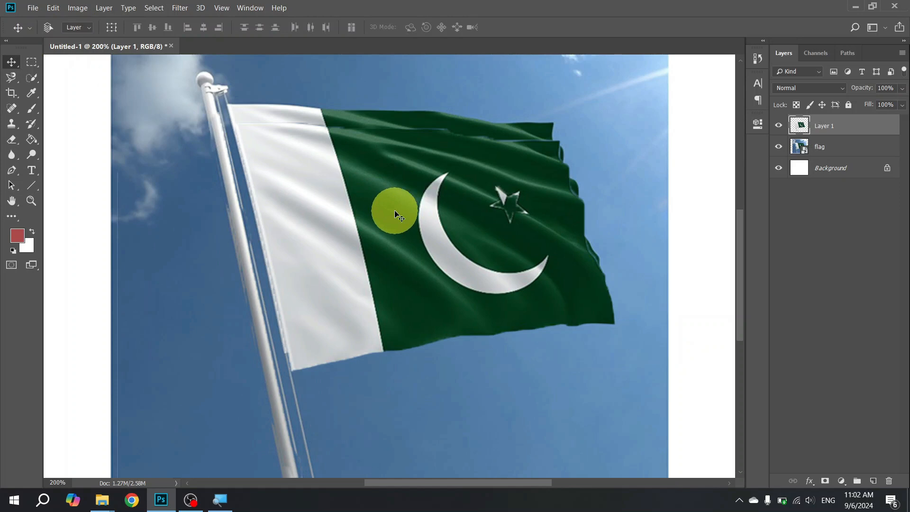
pyautogui.press('Delete')
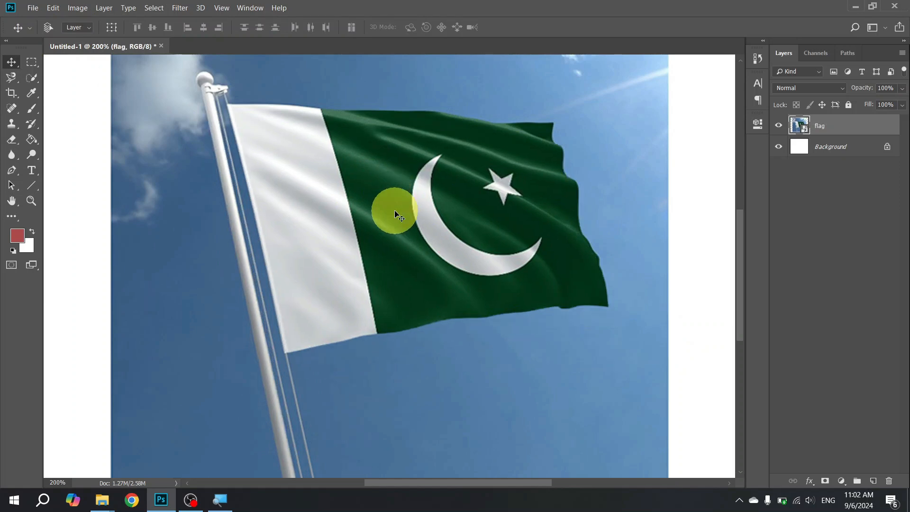
# Step: Try the Magic Wand on the flag's white band, green field and crescent, clearing the selections
pyautogui.click(32, 80)
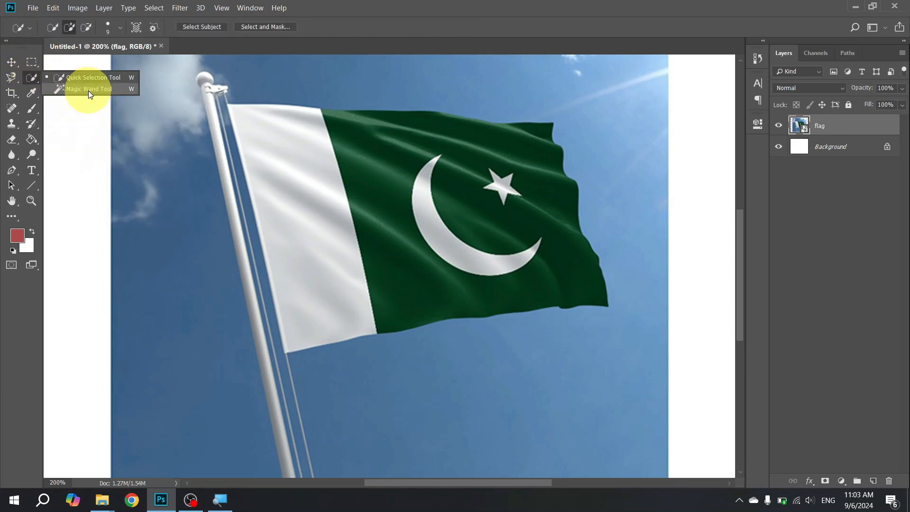
pyautogui.click(121, 90)
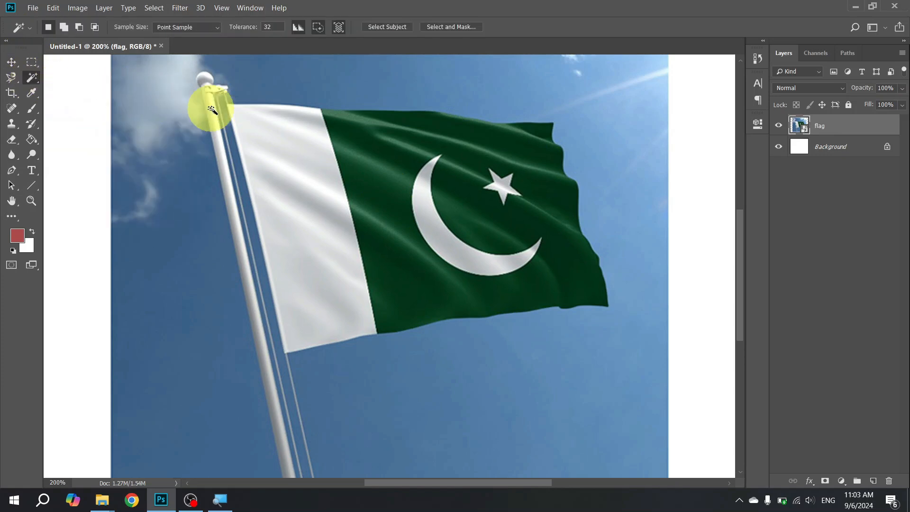
pyautogui.click(272, 142)
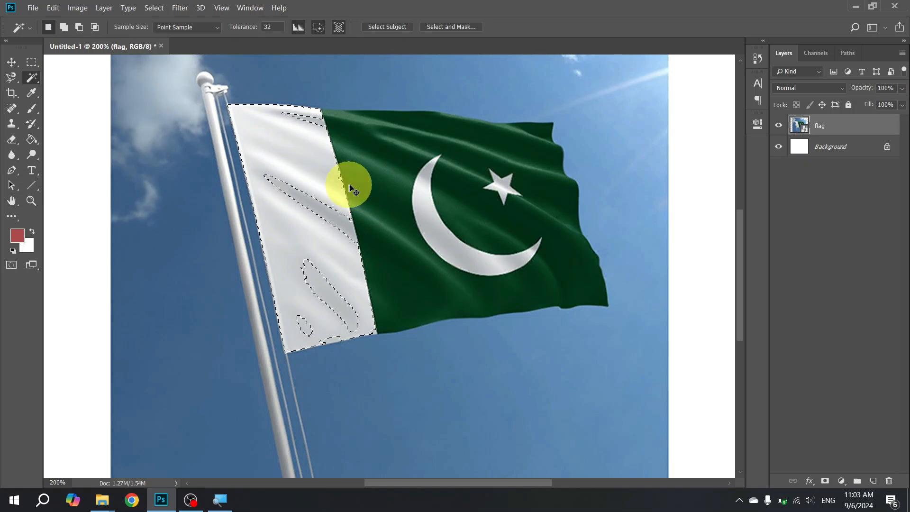
pyautogui.click(371, 180)
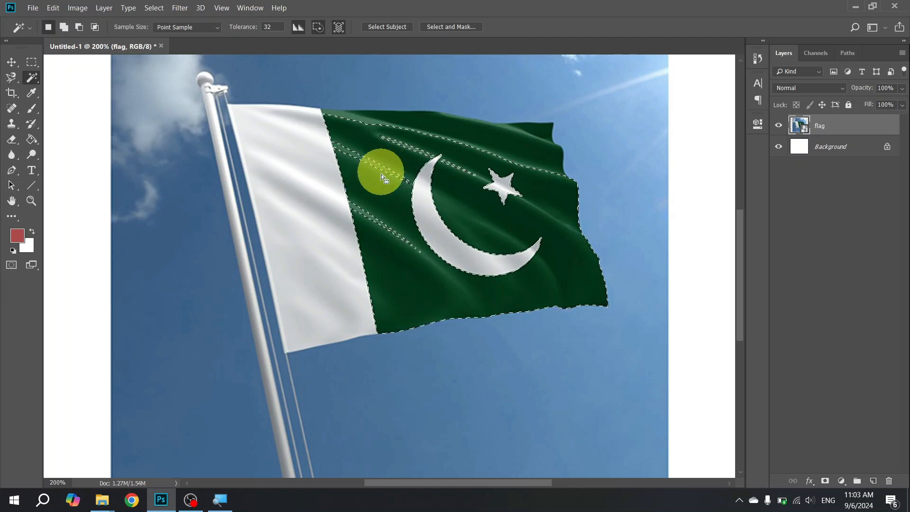
pyautogui.hotkey('ctrl', 'd')
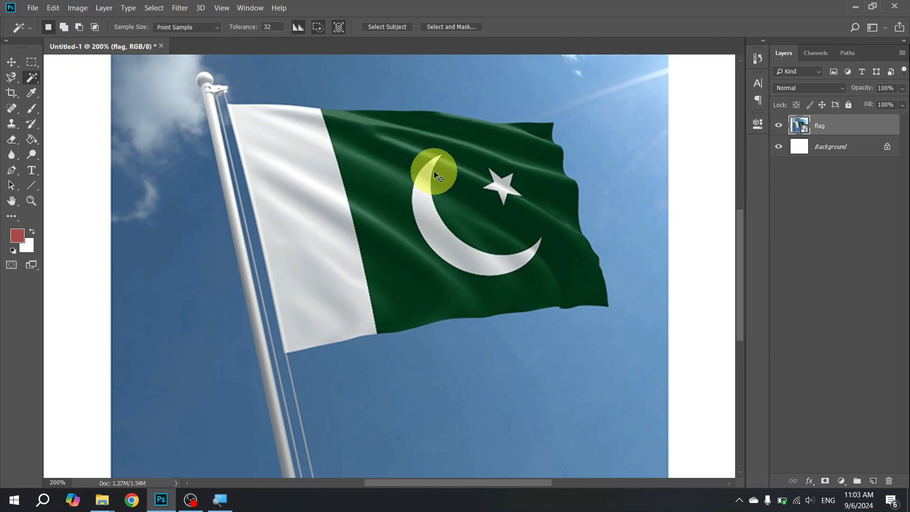
pyautogui.click(423, 207)
pyautogui.hotkey('ctrl', 'd')
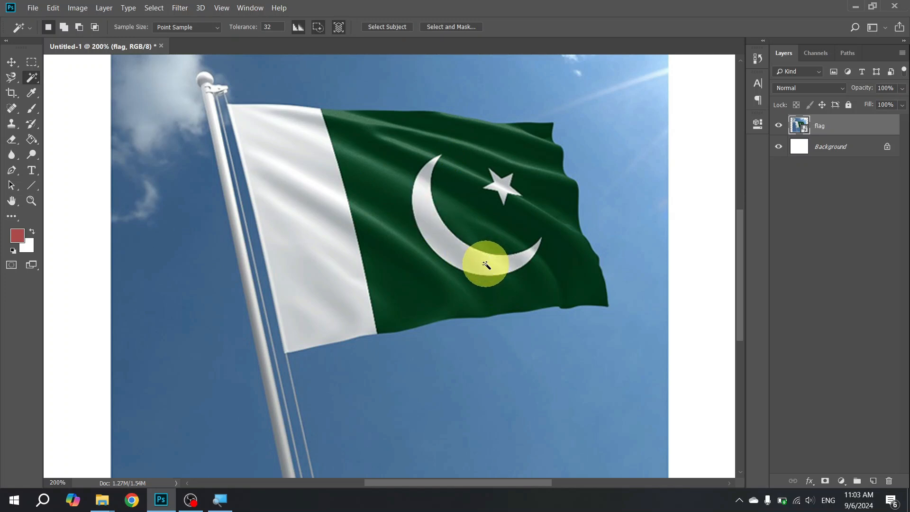
# Step: Select the flag's white band with the Magic Wand, adding its shaded folds to the selection
pyautogui.click(48, 27)
pyautogui.click(299, 124)
pyautogui.click(67, 27)
pyautogui.click(286, 191)
pyautogui.click(318, 280)
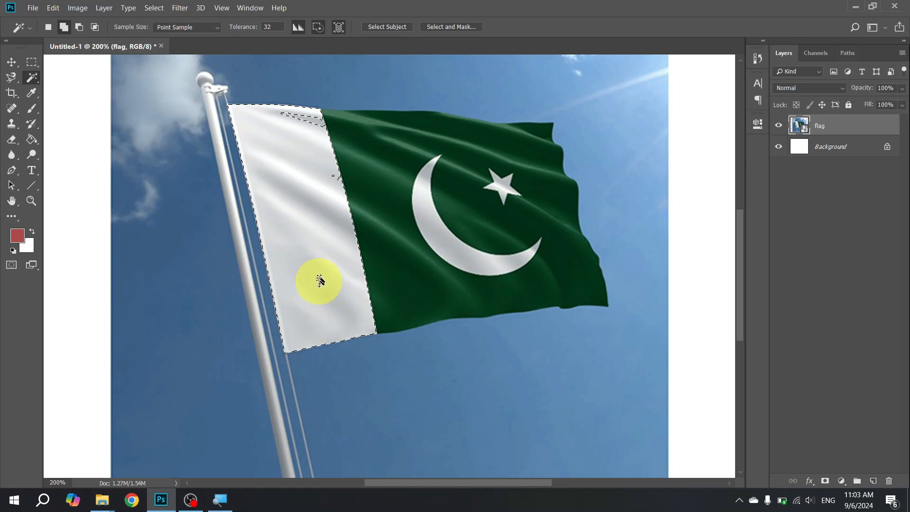
pyautogui.click(317, 119)
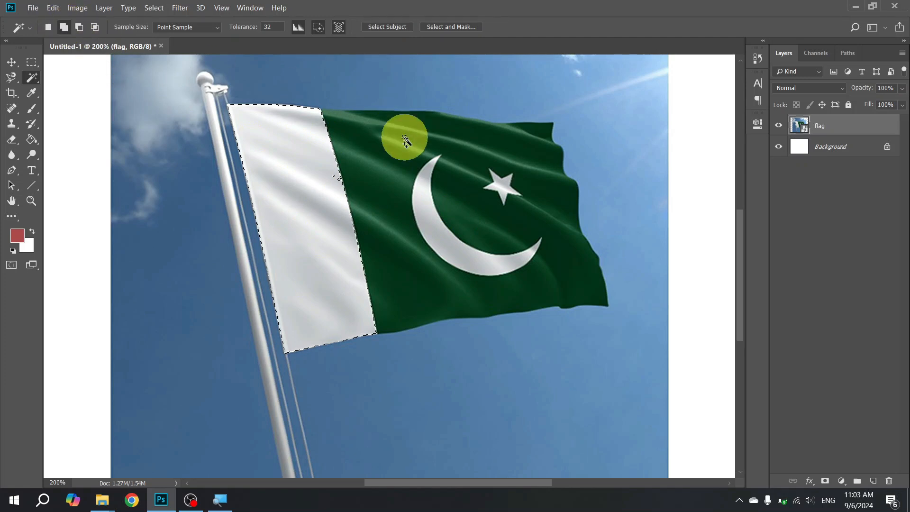
# Step: Add the white crescent and star to the Magic Wand selection
pyautogui.click(433, 237)
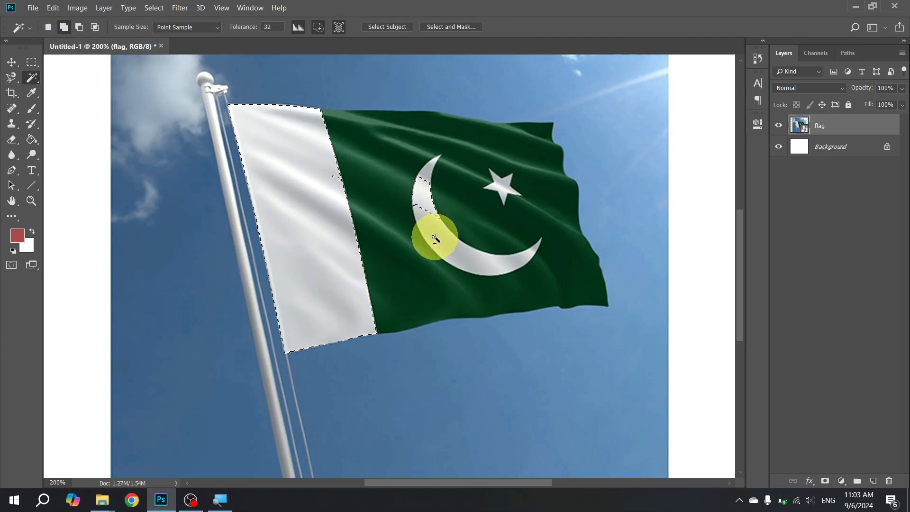
pyautogui.click(520, 259)
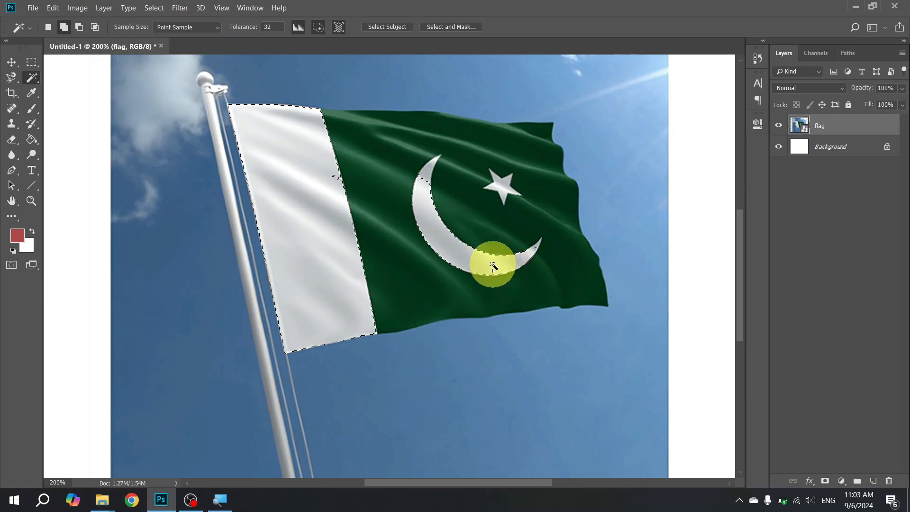
pyautogui.click(428, 166)
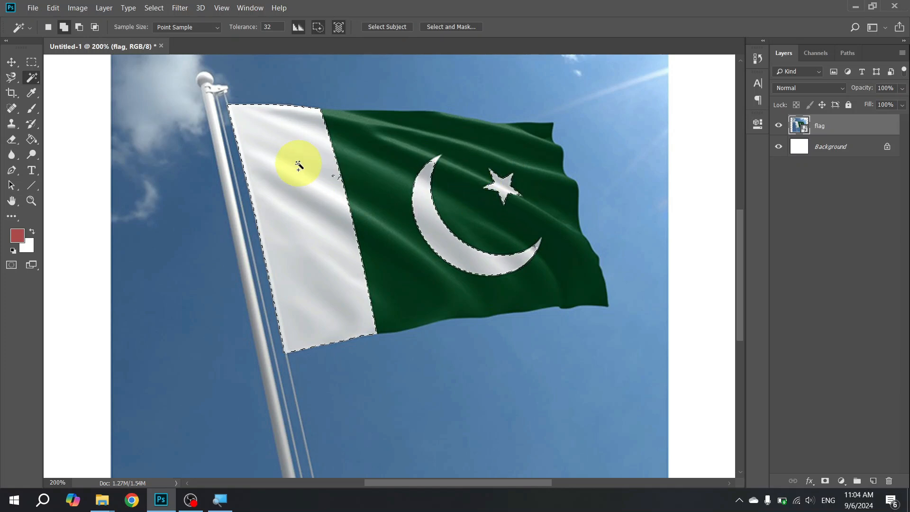
# Step: Copy the selected white parts to a new layer, shift the copy sideways across the flag and delete it
pyautogui.hotkey('ctrl', 'j')
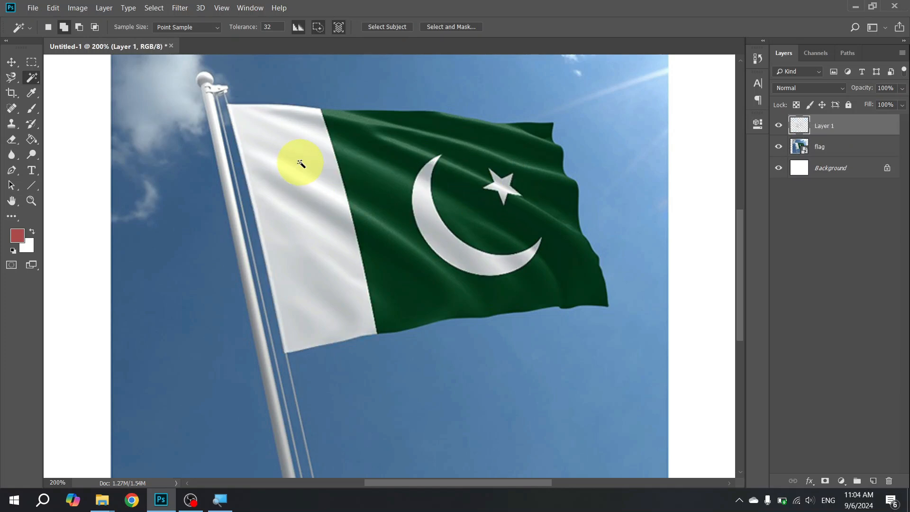
pyautogui.press('v')
pyautogui.moveTo(379, 214); pyautogui.dragTo(425, 195)
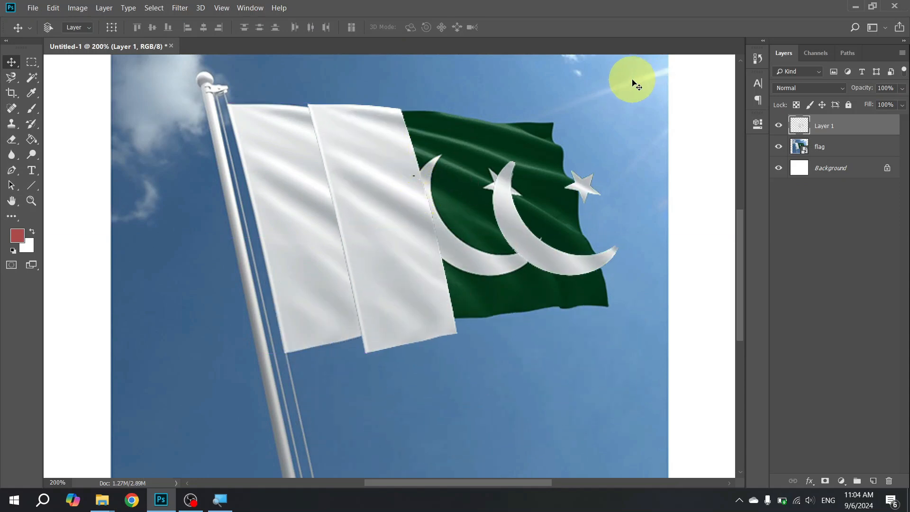
pyautogui.press('Delete')
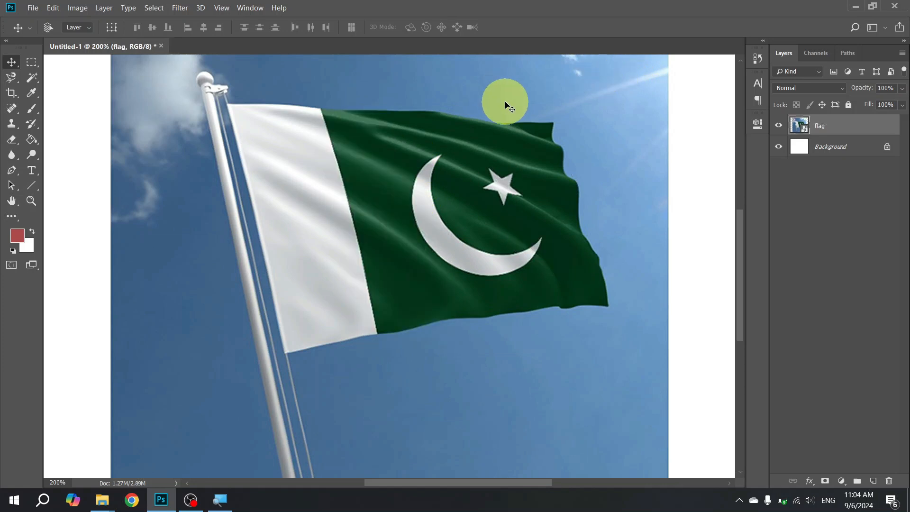
pyautogui.hotkey('ctrl', '-')
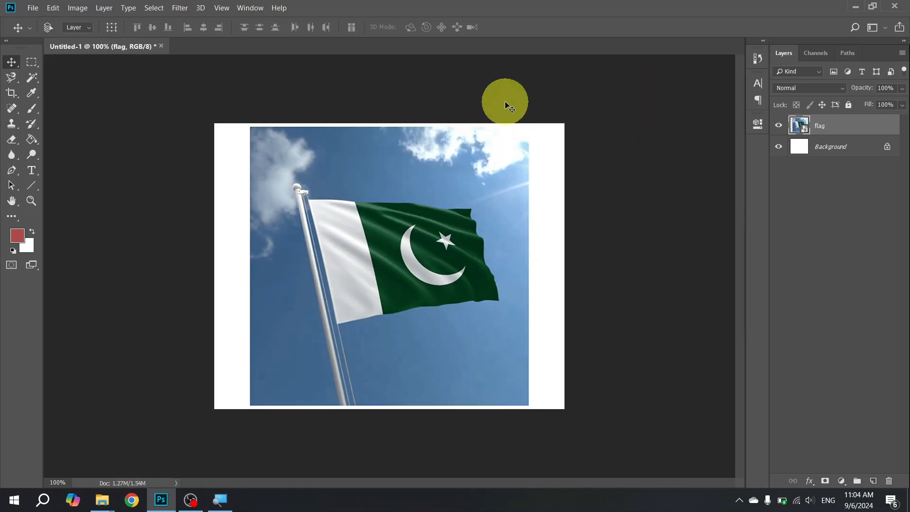
# Step: Try the Magic Wand on the blue sky and, as new selections, on the clouds, and clear the selection
pyautogui.click(31, 77)
pyautogui.click(372, 170)
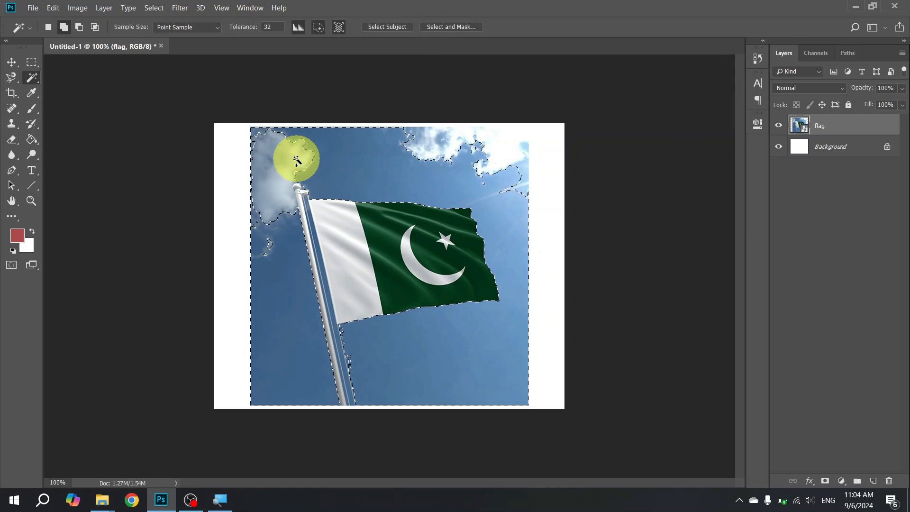
pyautogui.click(47, 28)
pyautogui.click(289, 179)
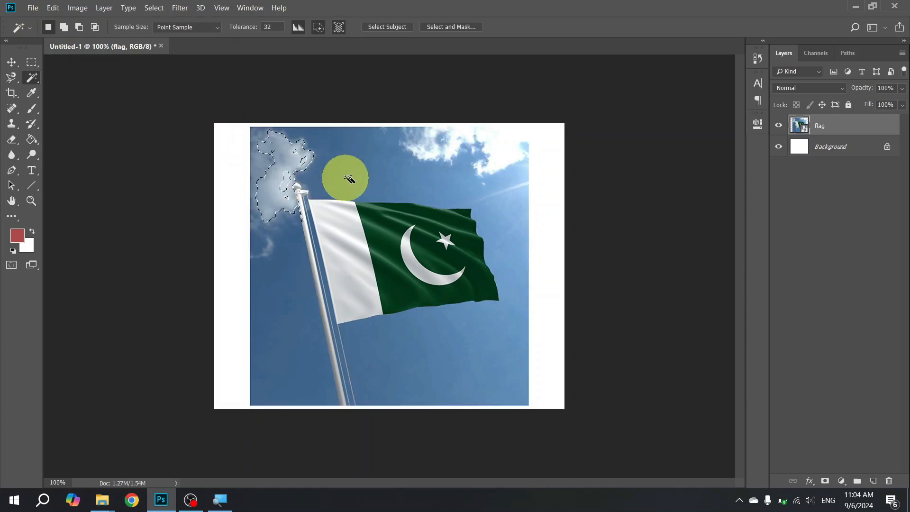
pyautogui.click(313, 173)
pyautogui.click(280, 173)
pyautogui.hotkey('ctrl', 'd')
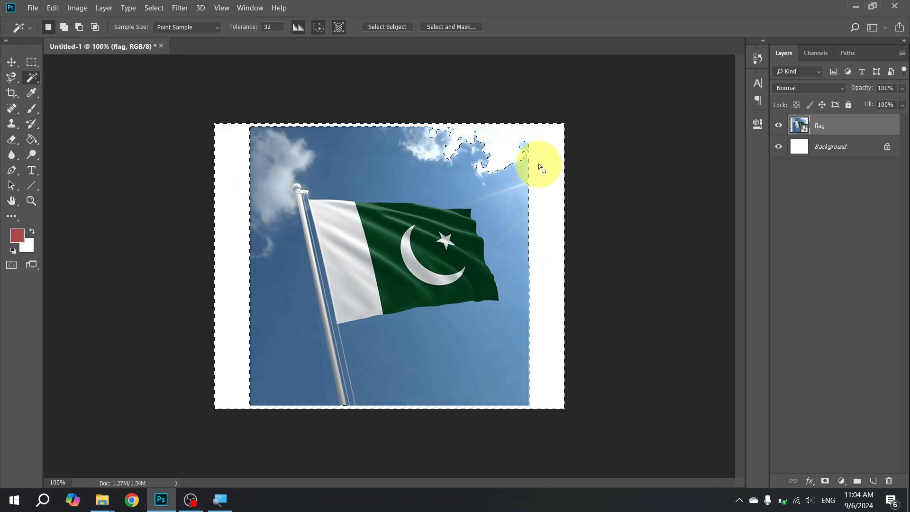
pyautogui.click(490, 119)
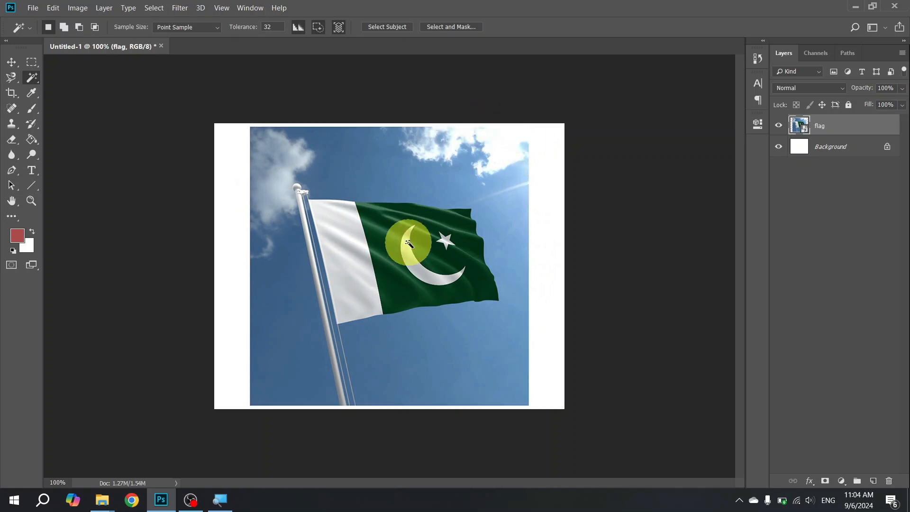
# Step: Select the blue sky around the flag with the Magic Wand at the existing tolerance
pyautogui.rightClick(32, 79)
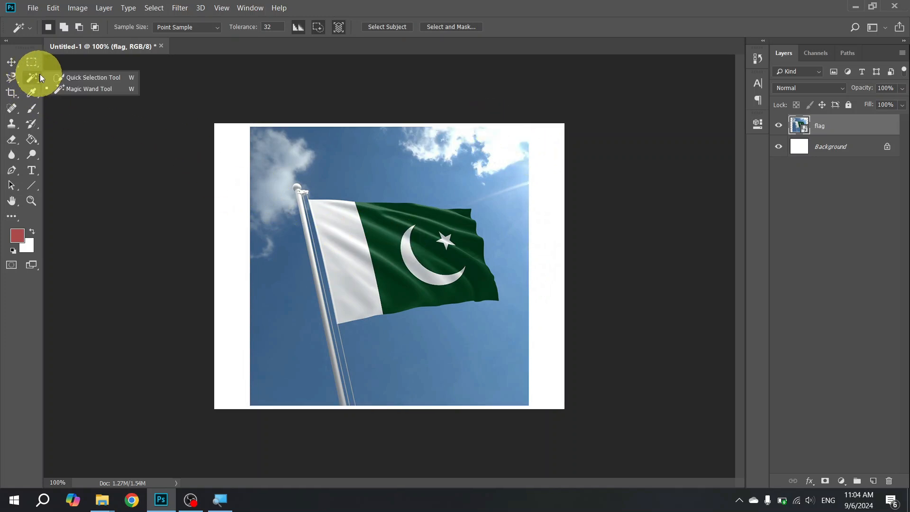
pyautogui.click(78, 91)
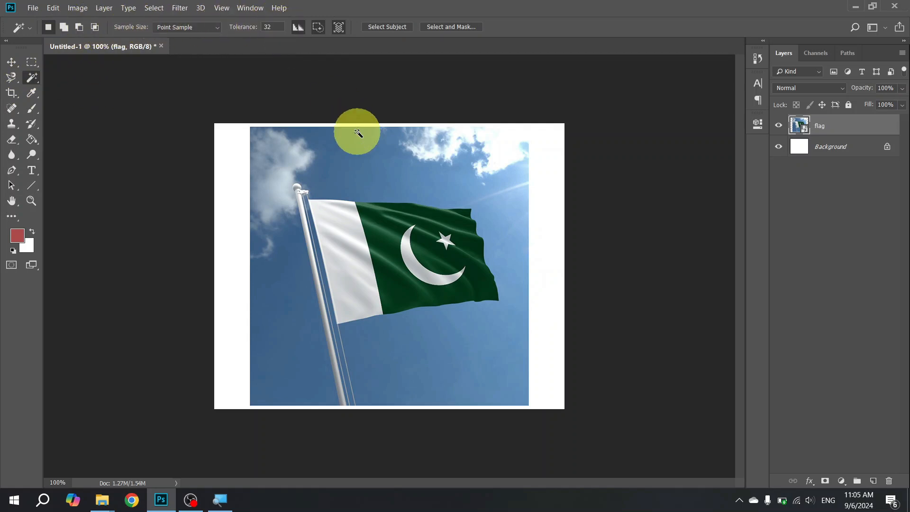
pyautogui.click(354, 168)
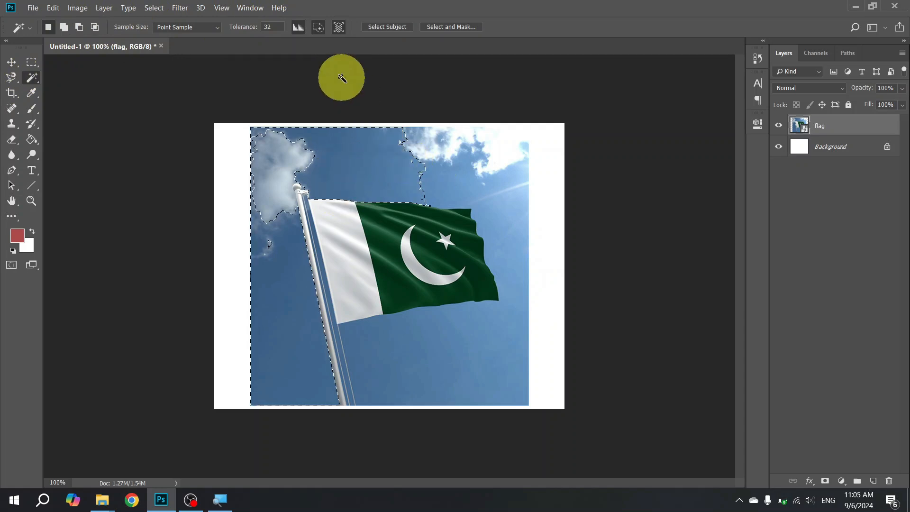
# Step: Set the Magic Wand tolerance to 70, select the blue sky again and clear the selection
pyautogui.doubleClick(266, 27)
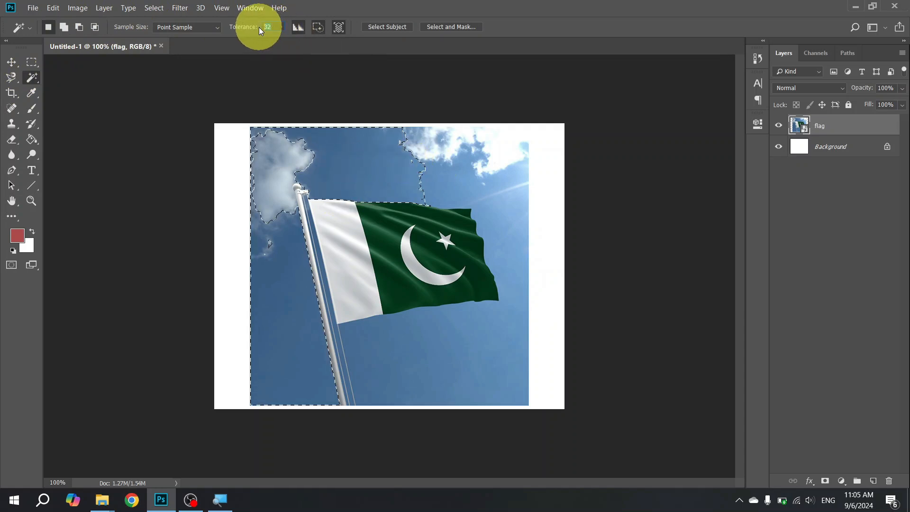
pyautogui.write('70')
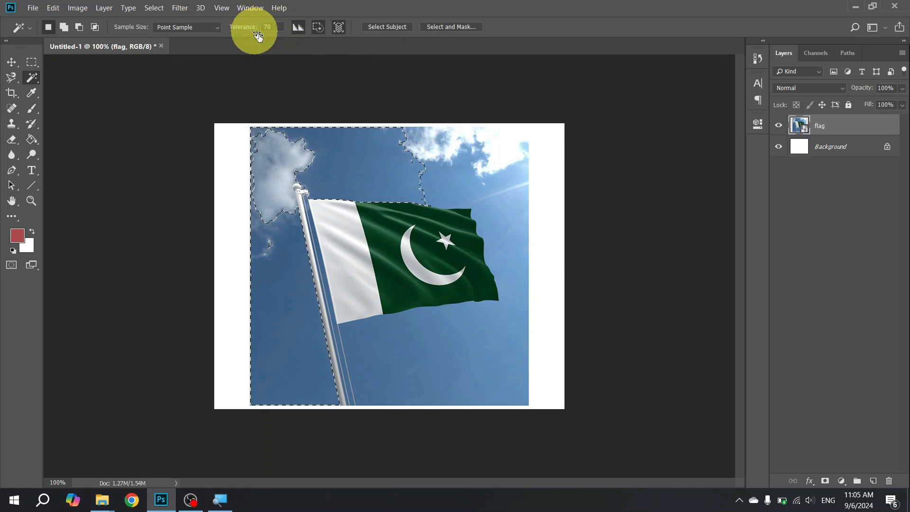
pyautogui.click(427, 174)
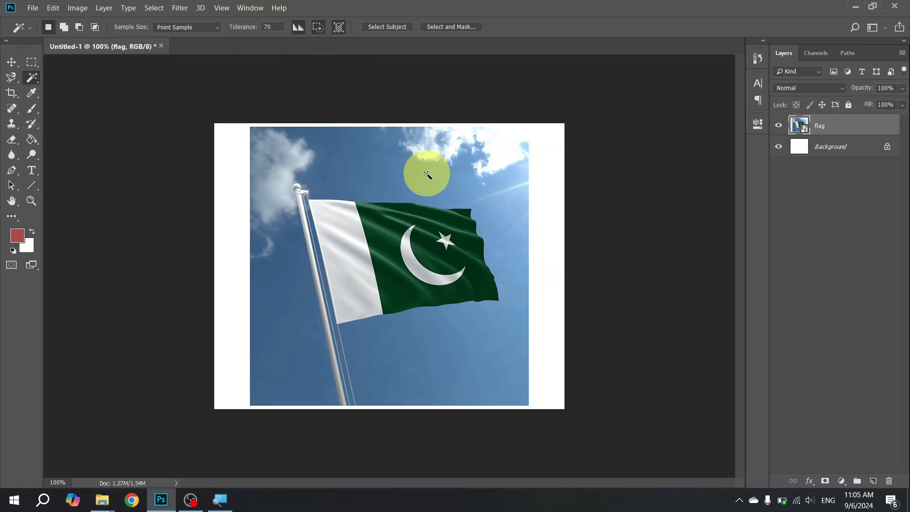
pyautogui.click(370, 172)
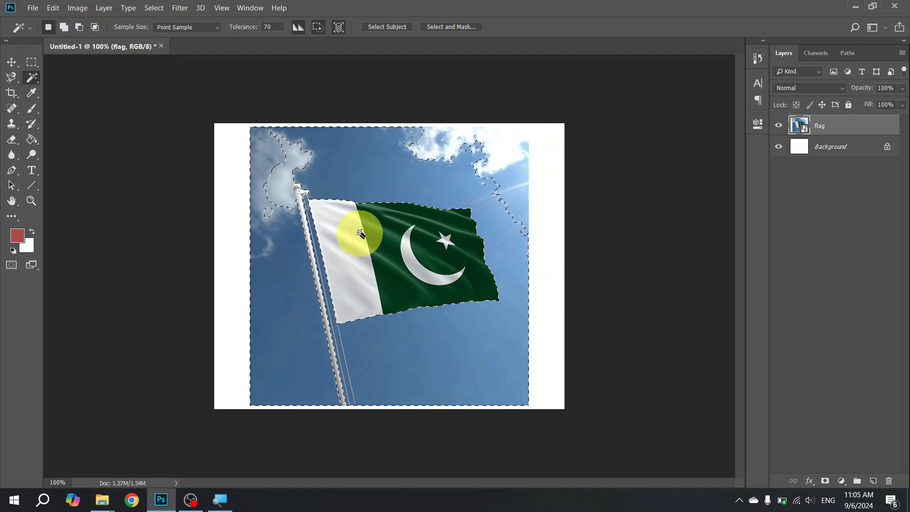
pyautogui.hotkey('ctrl', 'd')
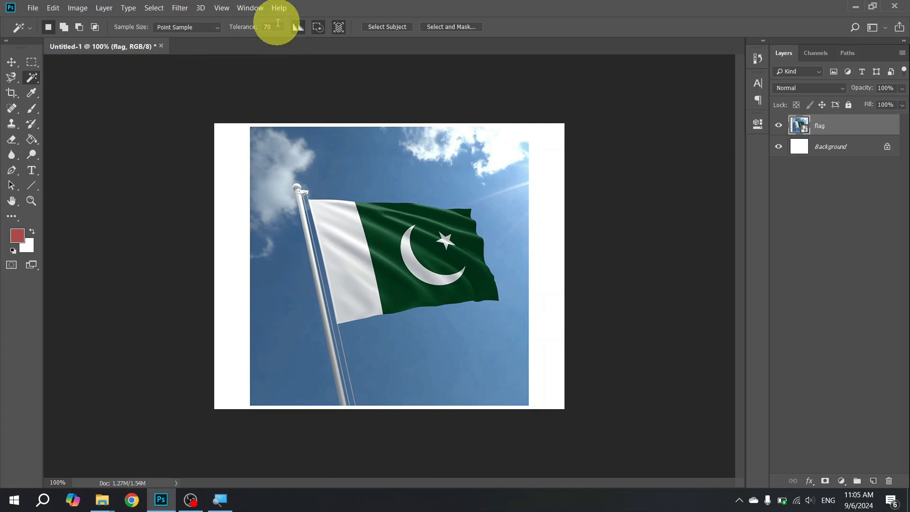
pyautogui.press('Delete')
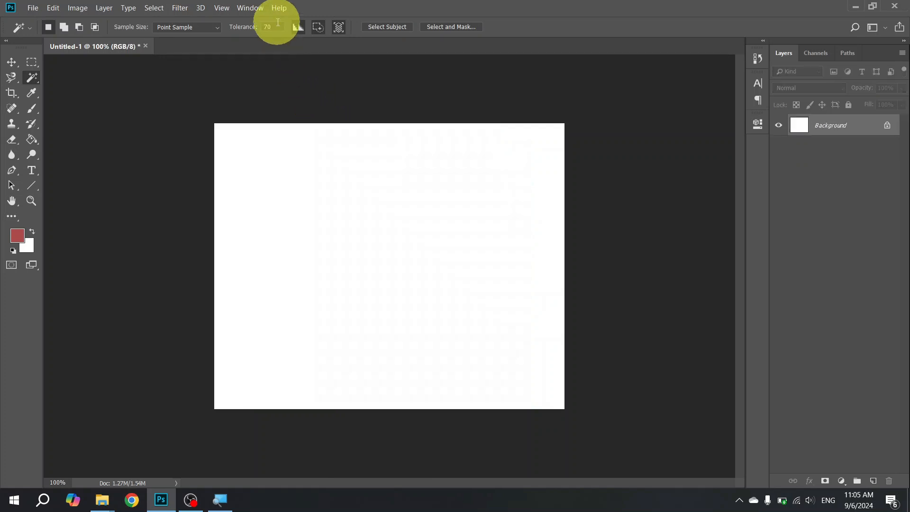
pyautogui.hotkey('ctrl', 'z')
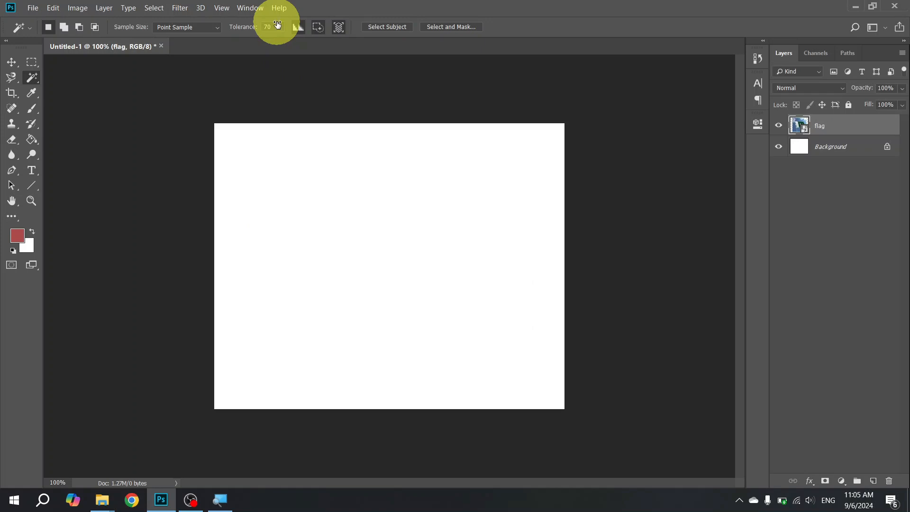
pyautogui.hotkey('ctrl', 'shift', 'z')
pyautogui.hotkey('ctrl', 'z')
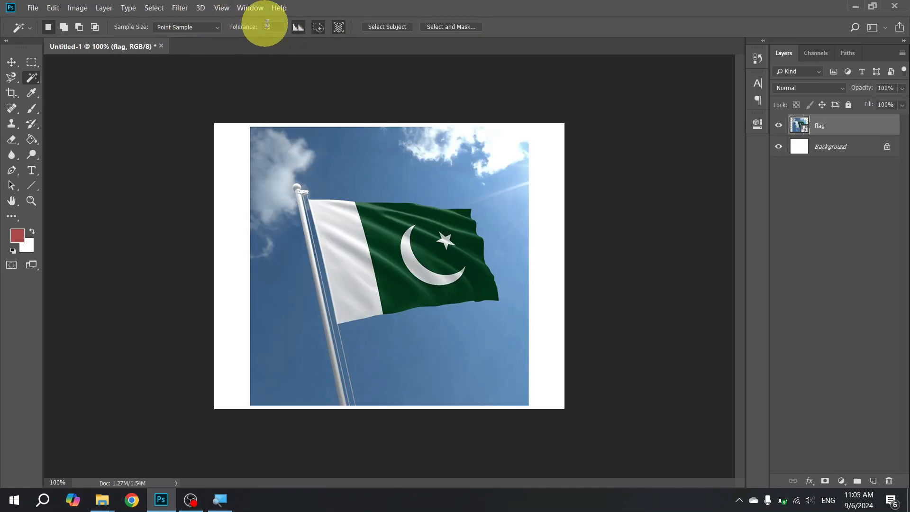
pyautogui.press('Delete')
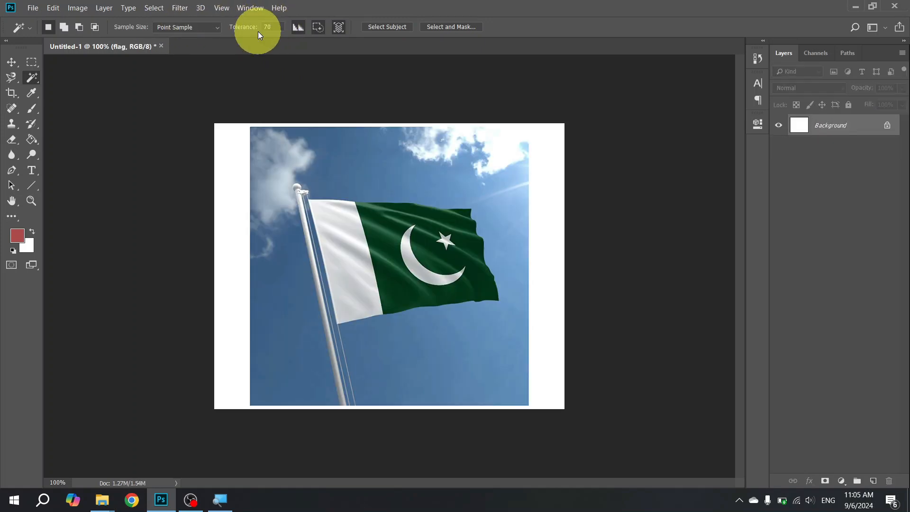
pyautogui.hotkey('ctrl', 'z')
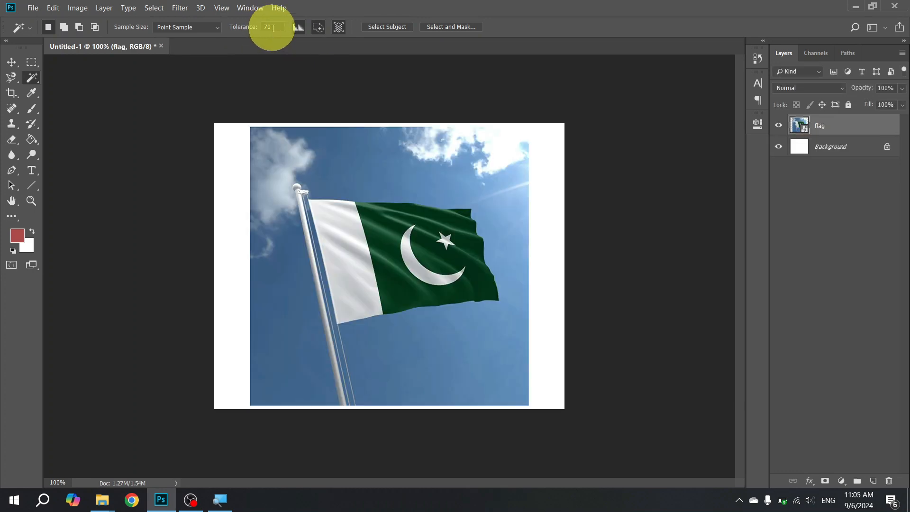
# Step: Set the tolerance to 20 and try the Magic Wand on the sky above the flag and on the white band
pyautogui.write('20')
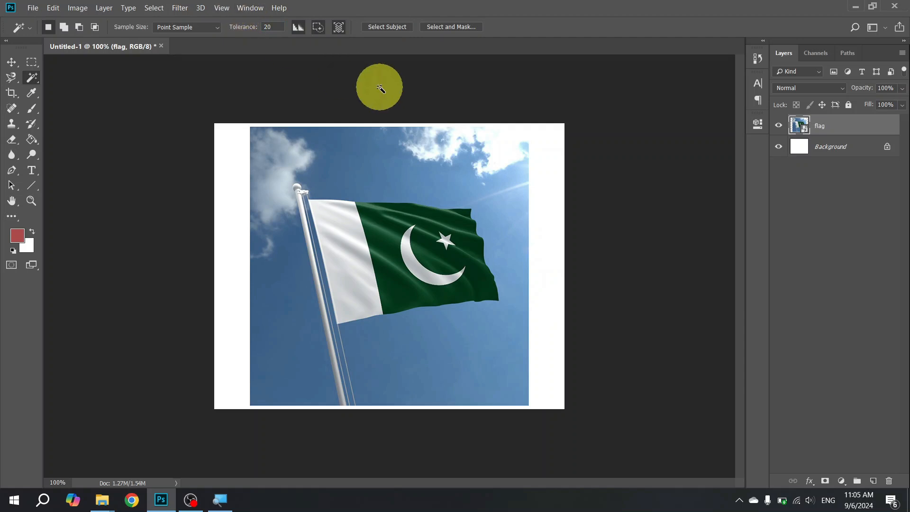
pyautogui.click(391, 165)
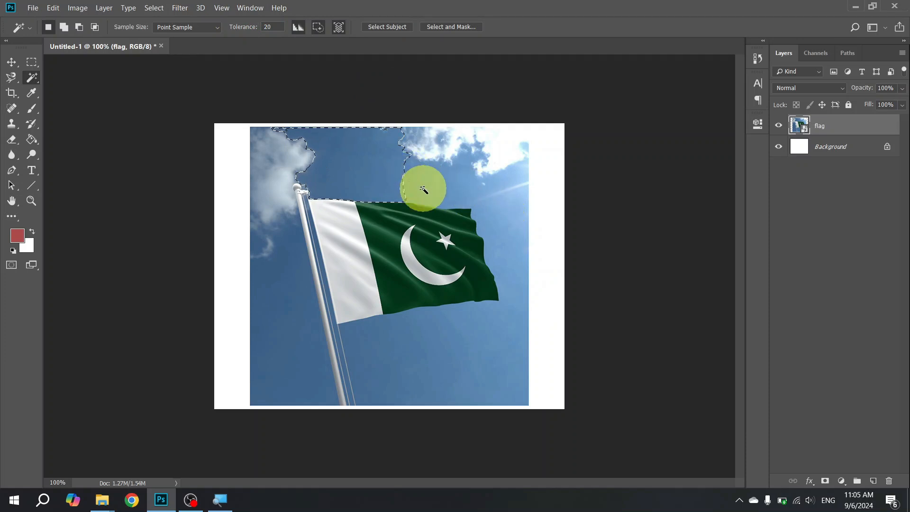
pyautogui.click(344, 266)
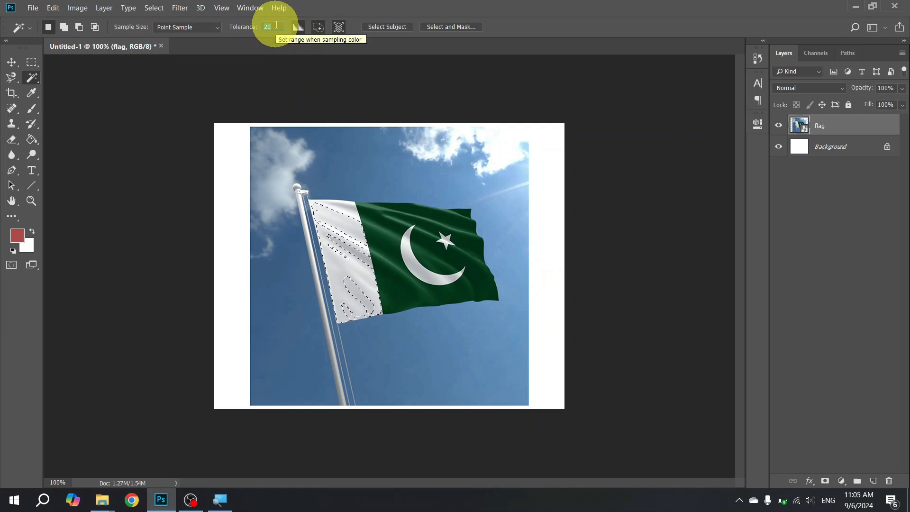
# Step: Set the tolerance to 50 and use the Magic Wand on the sky and, as a new selection, on the flag's white band
pyautogui.write('50')
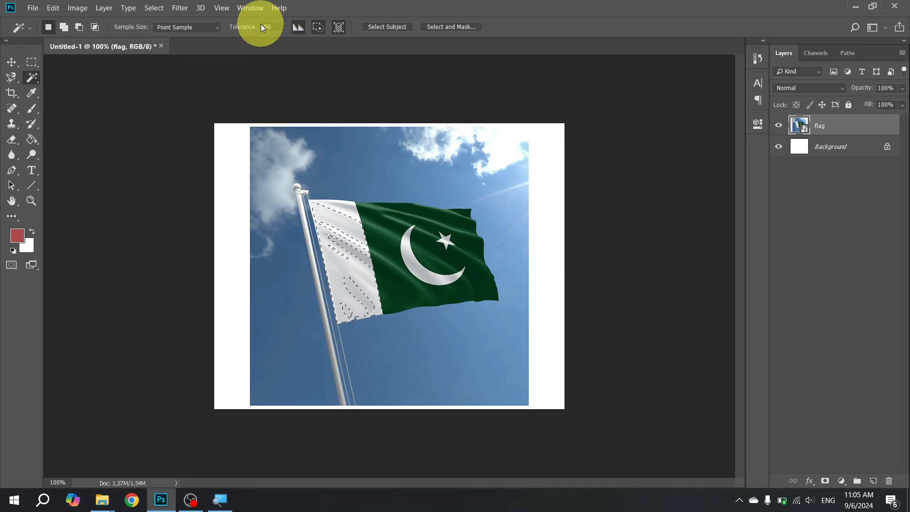
pyautogui.hotkey('ctrl', 'd')
pyautogui.click(357, 178)
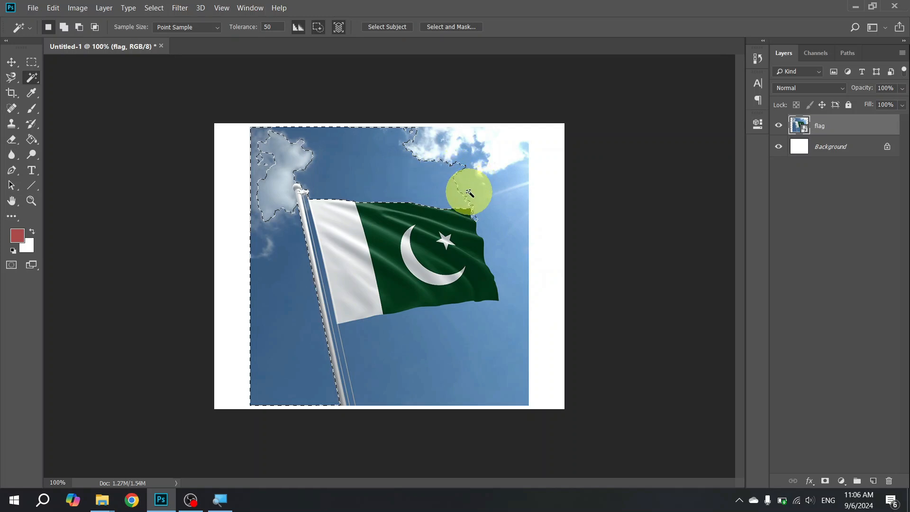
pyautogui.click(497, 268)
pyautogui.click(356, 299)
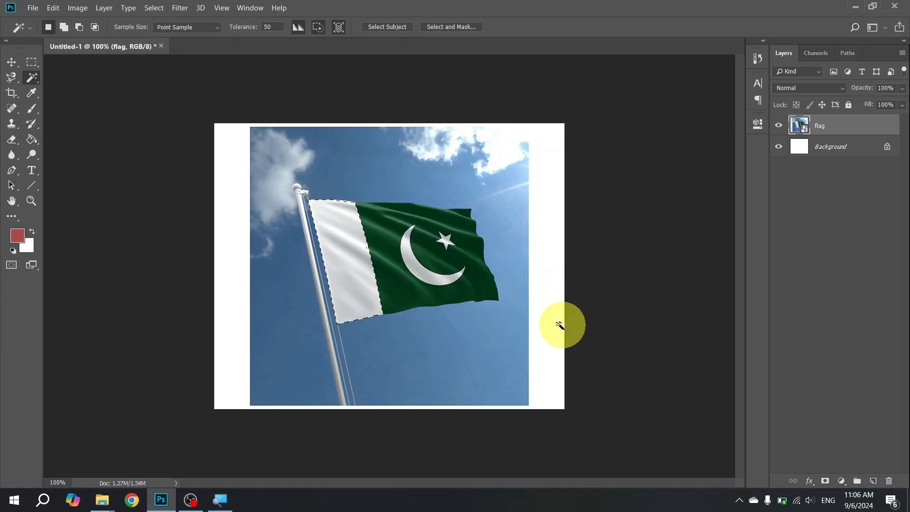
# Step: Place nature 2.png from the Images for Photoshop folder above the flag and shift it sideways to reach the canvas's right edge
pyautogui.hotkey('alt', 'Tab')
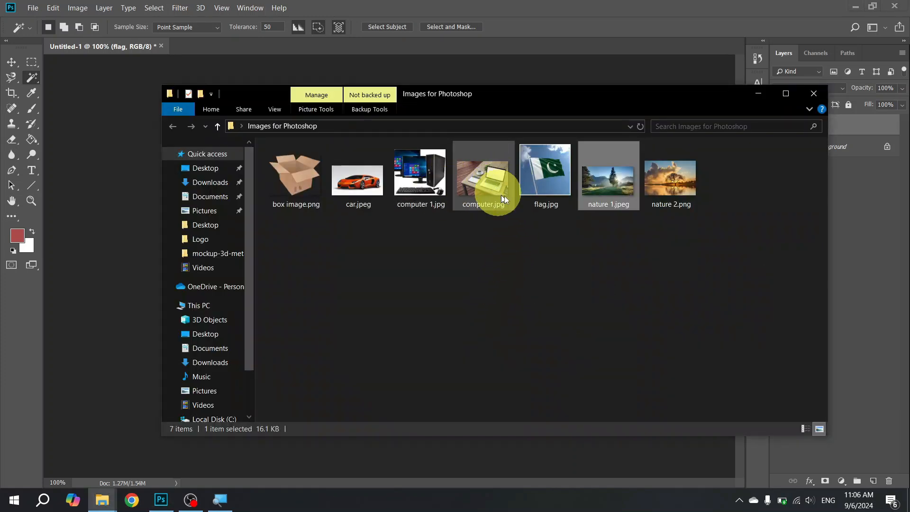
pyautogui.moveTo(667, 183); pyautogui.dragTo(530, 216)
pyautogui.hotkey('alt', 'Tab')
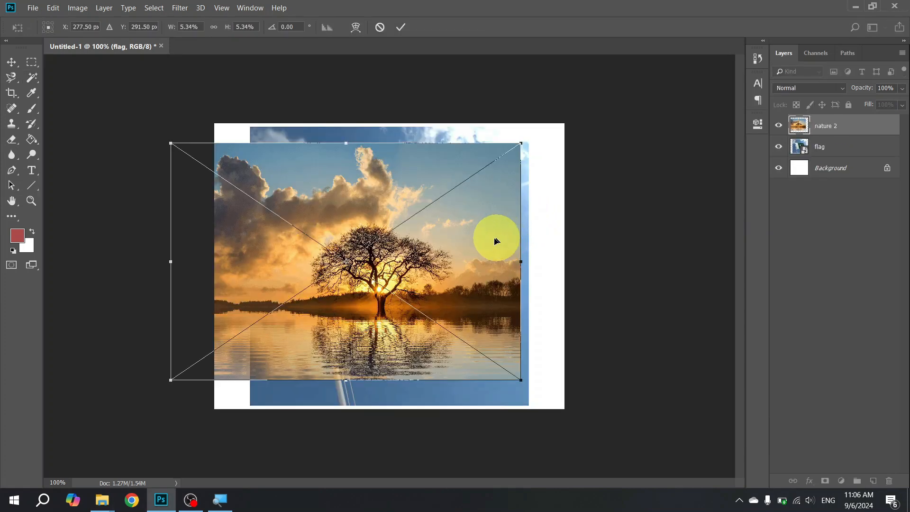
pyautogui.press('Return')
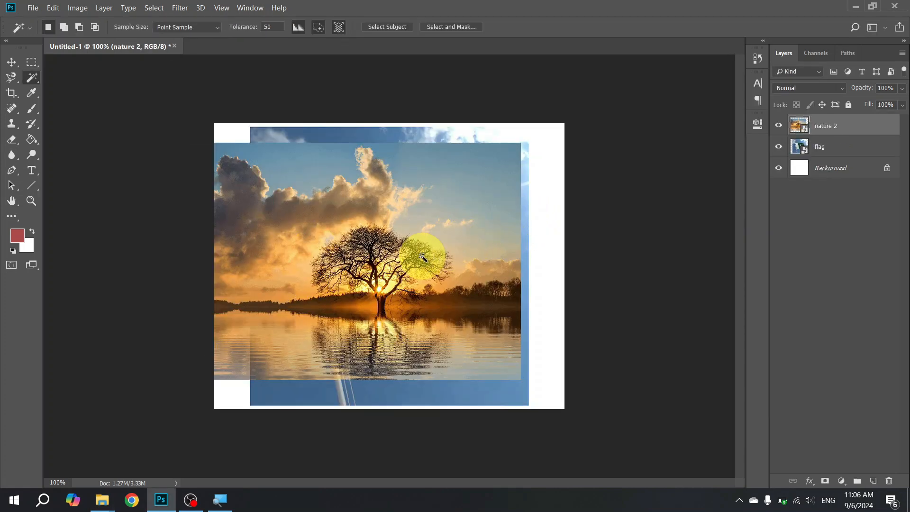
pyautogui.press('v')
pyautogui.moveTo(428, 257); pyautogui.dragTo(474, 257)
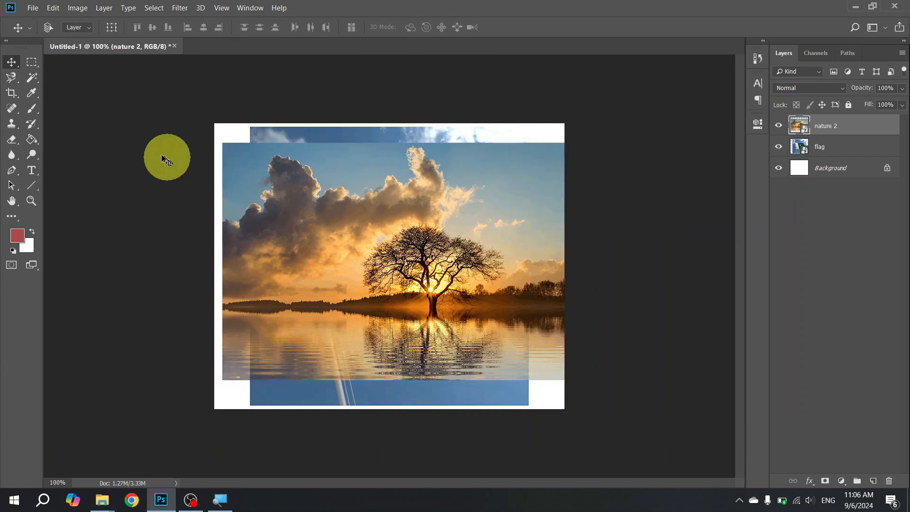
# Step: Use the Magic Wand on the sunset image's blue sky and, as a new selection, on its dark clouds
pyautogui.click(28, 85)
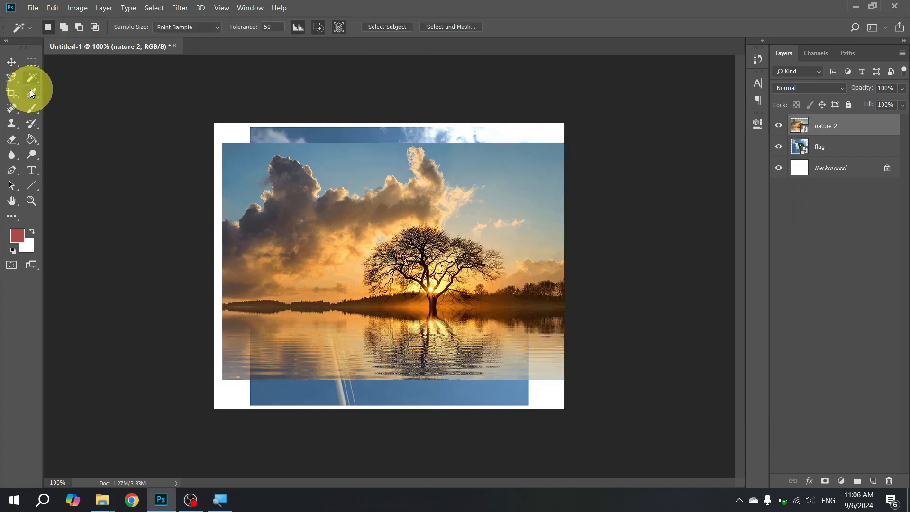
pyautogui.rightClick(30, 77)
pyautogui.click(56, 88)
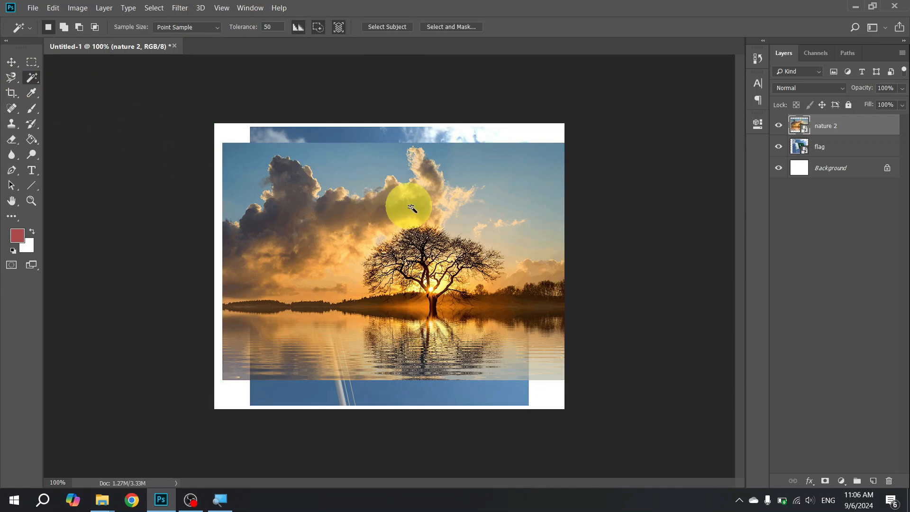
pyautogui.click(516, 213)
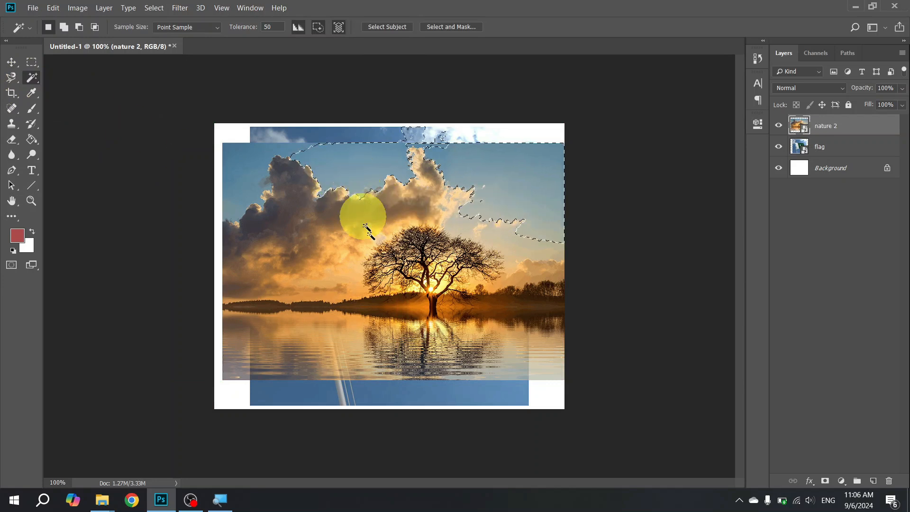
pyautogui.click(241, 274)
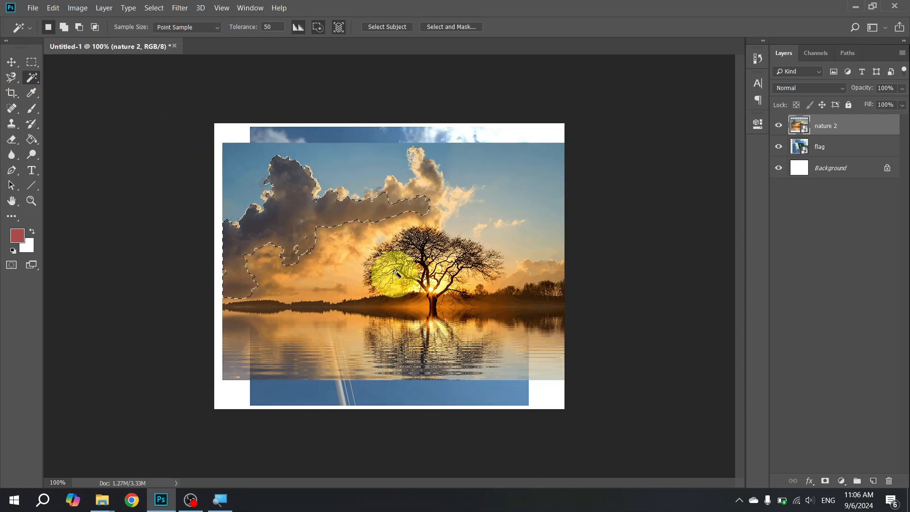
# Step: Clear the cloud selection and select part of the lake water with the Magic Wand
pyautogui.hotkey('ctrl', 'd')
pyautogui.click(284, 353)
pyautogui.click(345, 337)
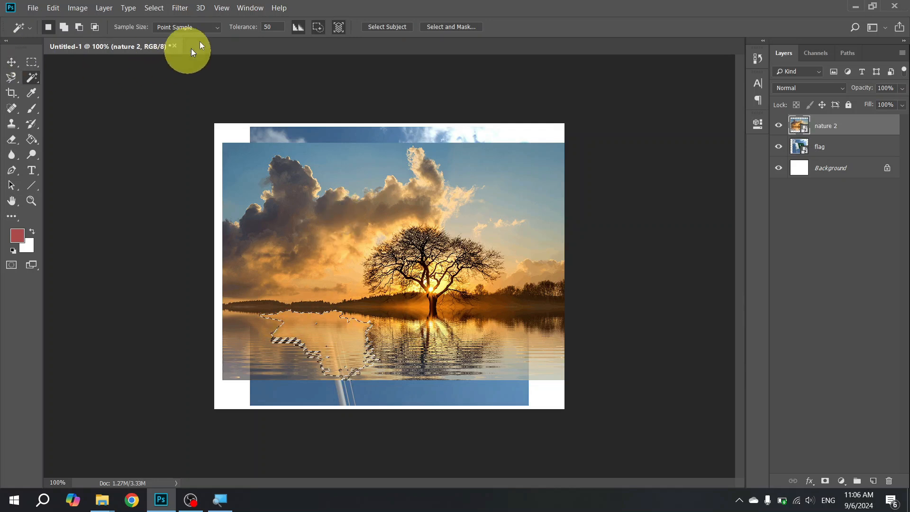
# Step: Set the sample size to 11 by 11 Average and select the sunset's blue sky, replacing it with the bright sky above the tree
pyautogui.click(214, 28)
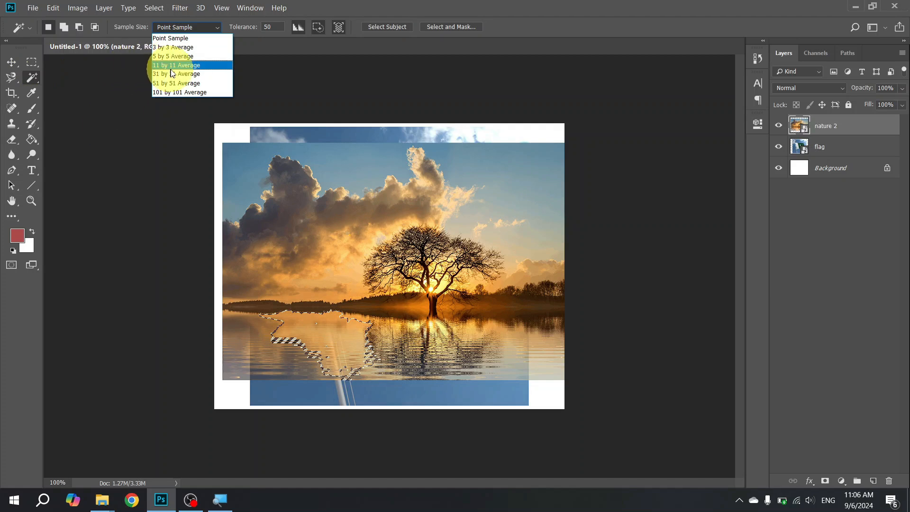
pyautogui.click(192, 65)
pyautogui.click(318, 165)
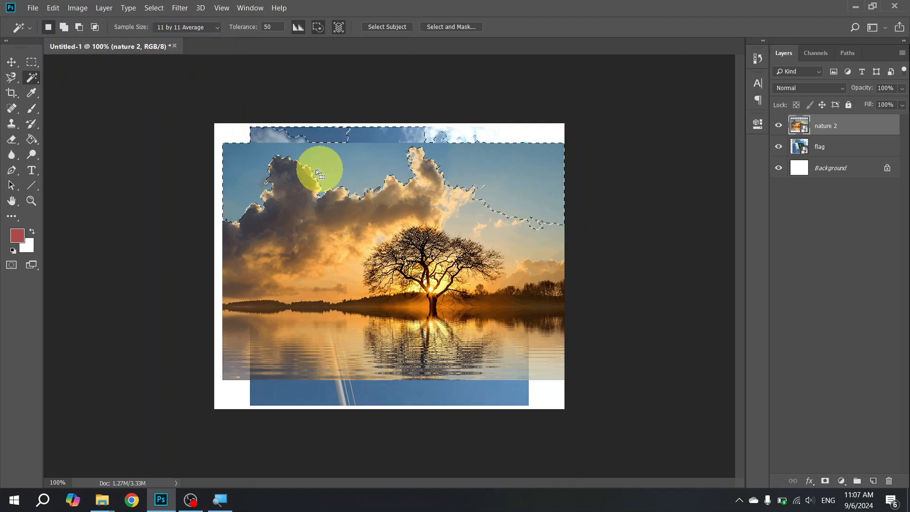
pyautogui.click(468, 218)
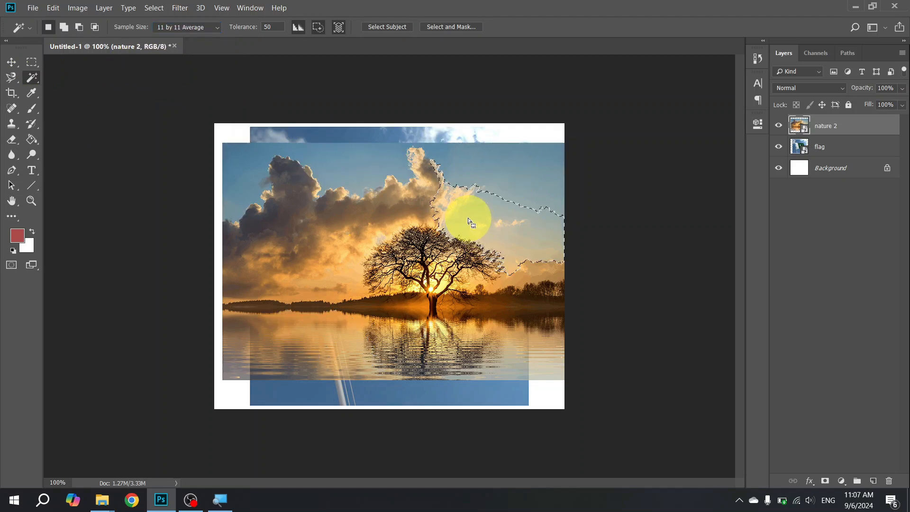
# Step: Make a new Magic Wand selection from the upper edge of the sunset image and set the sample size to Point Sample
pyautogui.click(211, 27)
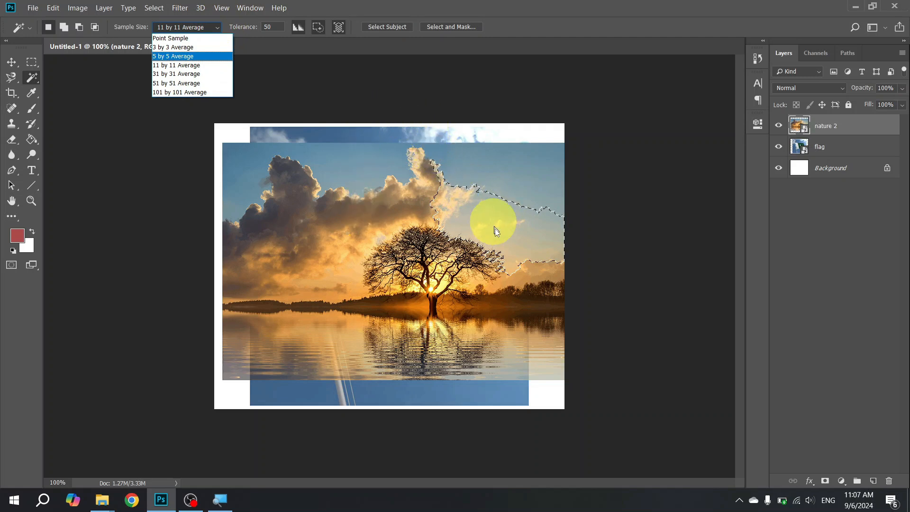
pyautogui.click(489, 191)
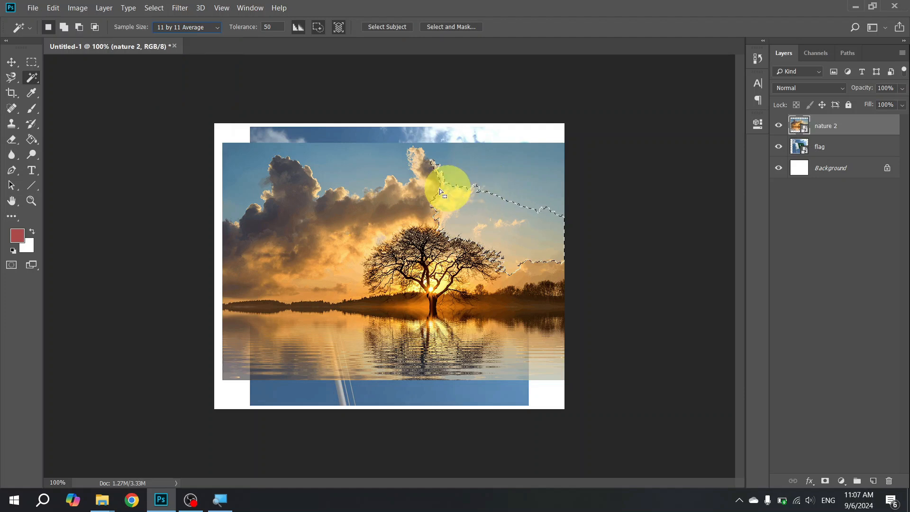
pyautogui.click(233, 138)
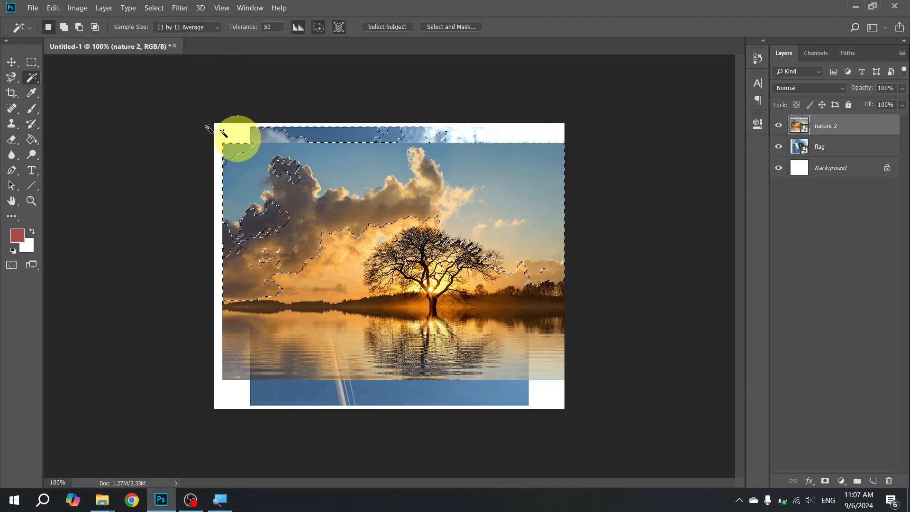
pyautogui.click(215, 26)
pyautogui.click(210, 38)
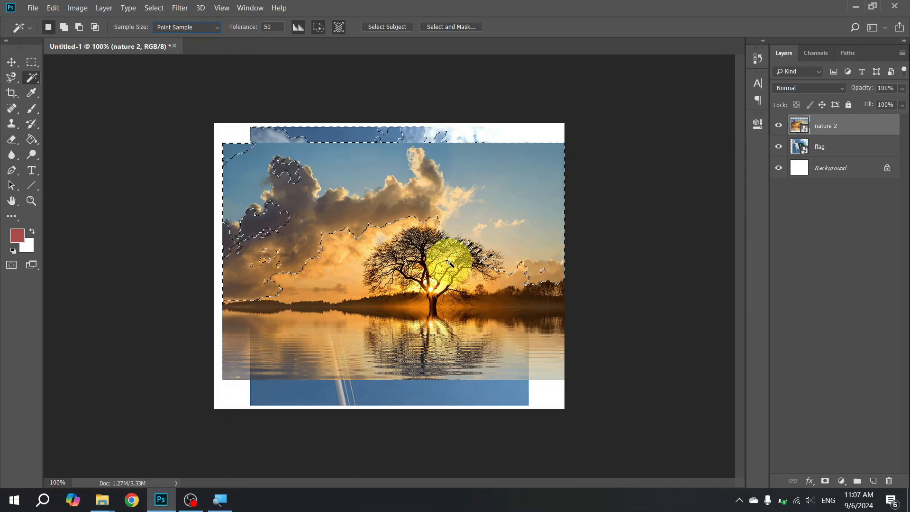
# Step: Place computer.jpg from the Images for Photoshop folder into the document and shift it lower on the canvas
pyautogui.hotkey('alt', 'Tab')
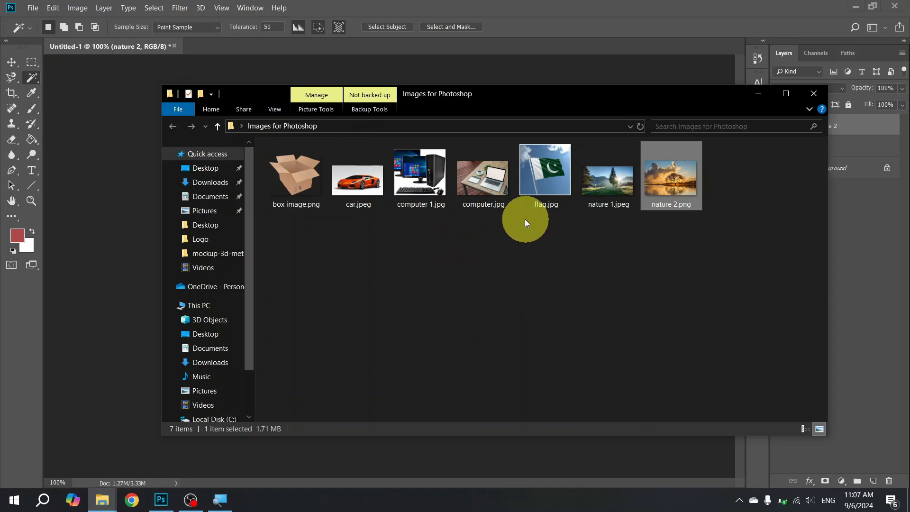
pyautogui.hotkey('alt', 'Tab')
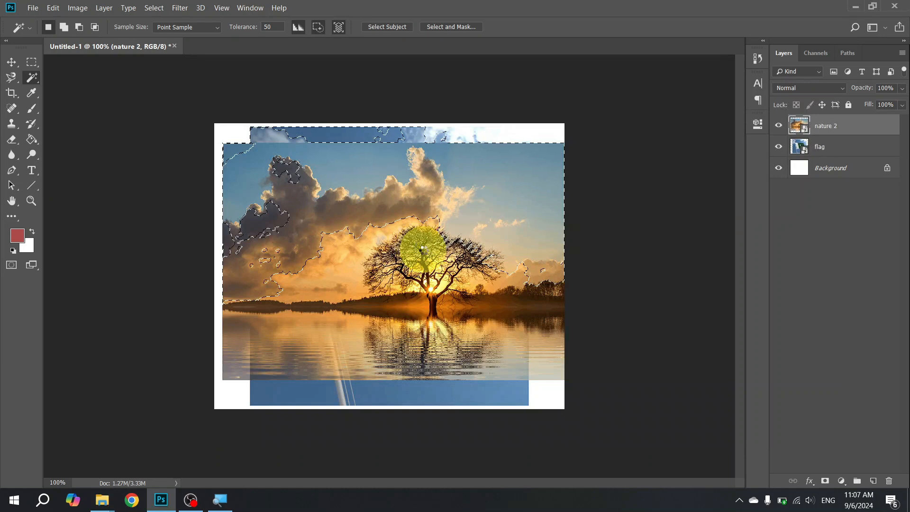
pyautogui.hotkey('ctrl', 't')
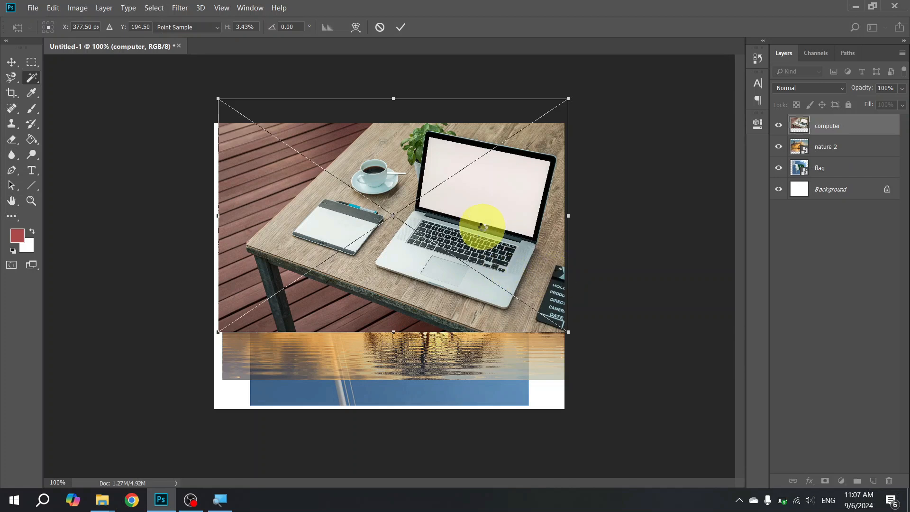
pyautogui.press('Return')
pyautogui.moveTo(483, 227); pyautogui.dragTo(463, 266)
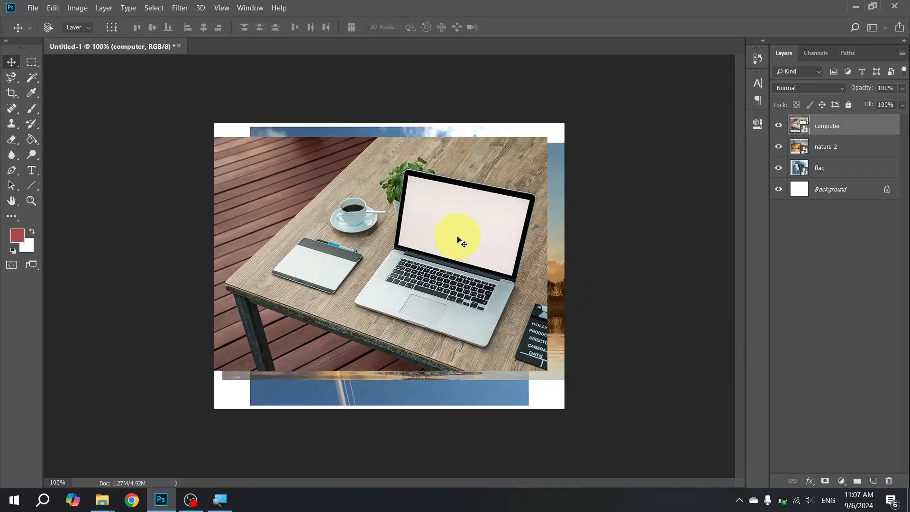
# Step: Use the Magic Wand to select the laptop's white screen and, as a new selection, its silver body
pyautogui.click(27, 86)
pyautogui.rightClick(26, 84)
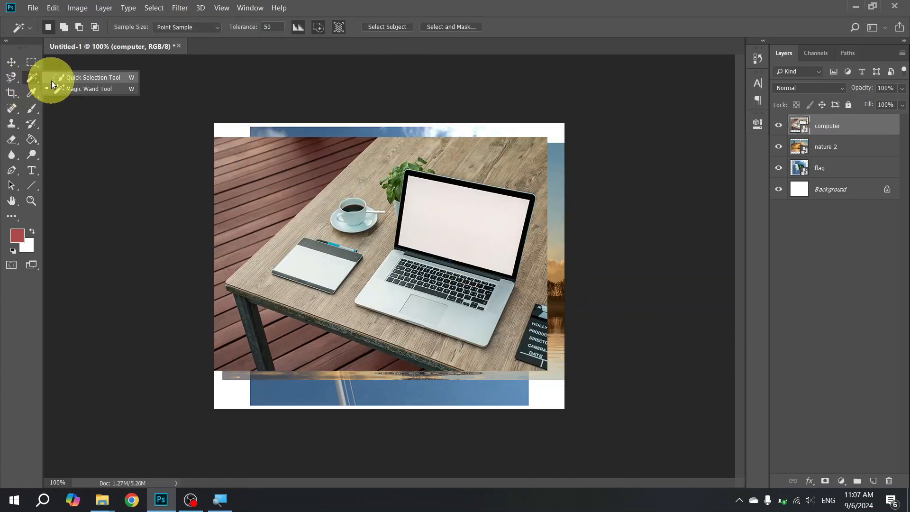
pyautogui.click(67, 91)
pyautogui.click(403, 223)
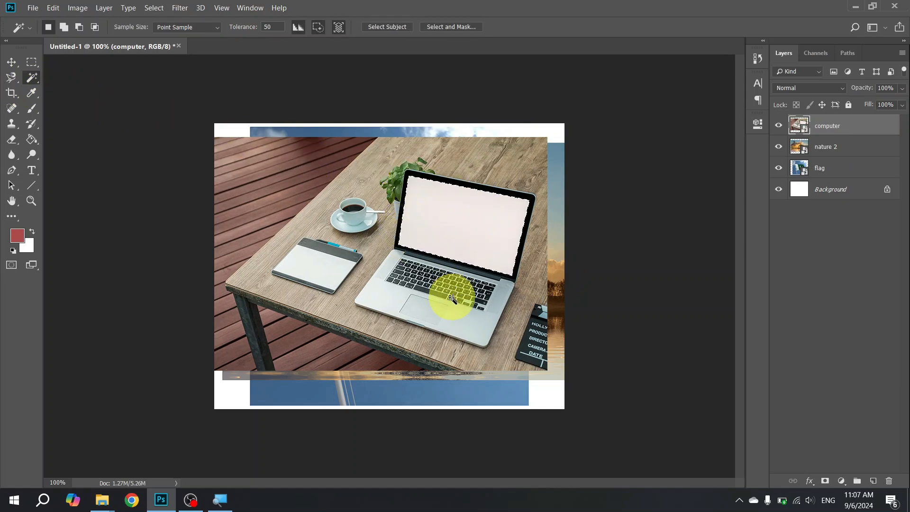
pyautogui.click(434, 328)
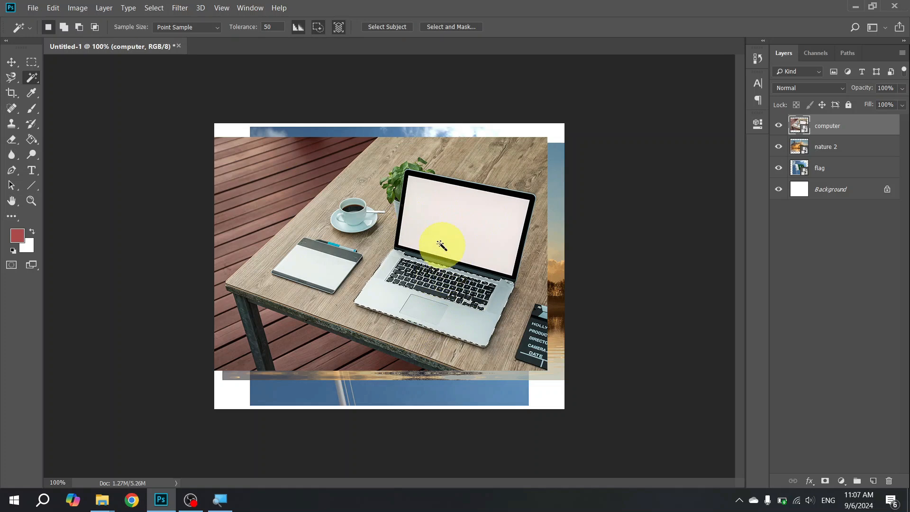
# Step: Switch the Magic Wand to Add to selection and include the laptop's screen and black bezel along with its body
pyautogui.click(63, 27)
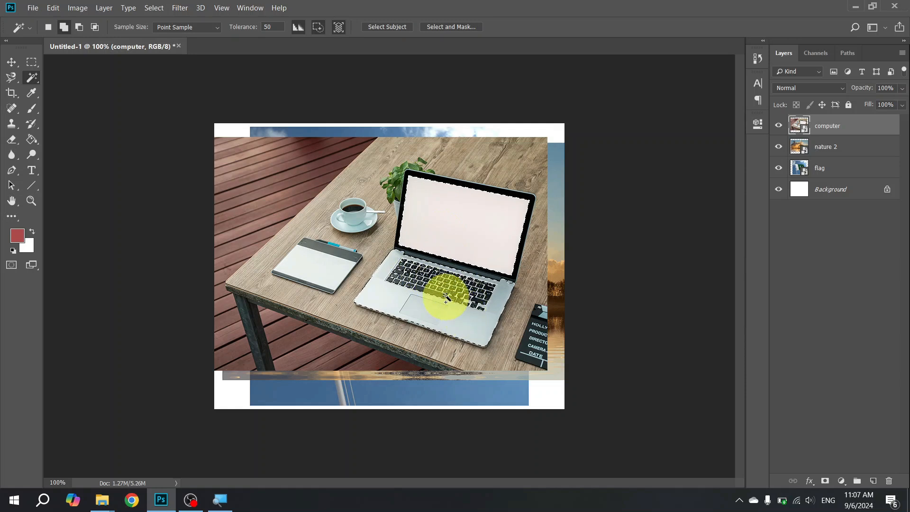
pyautogui.click(504, 192)
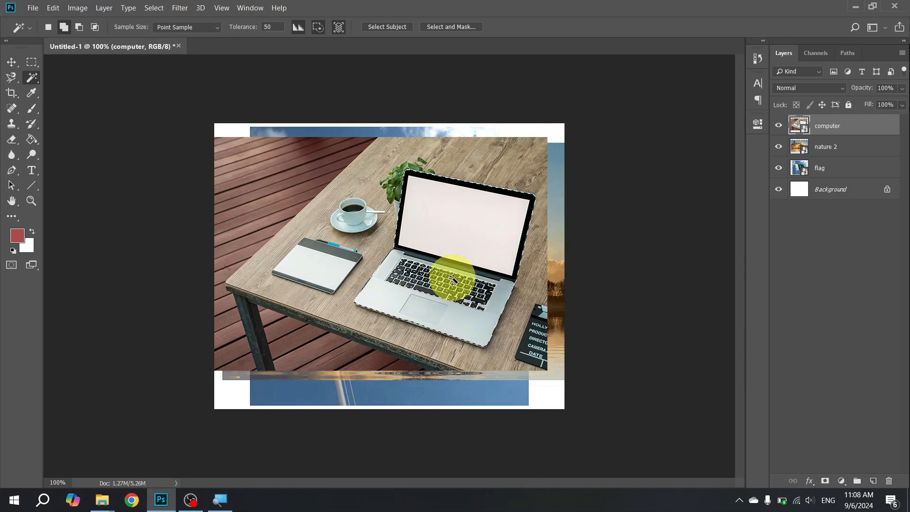
pyautogui.hotkey('ctrl', '+')
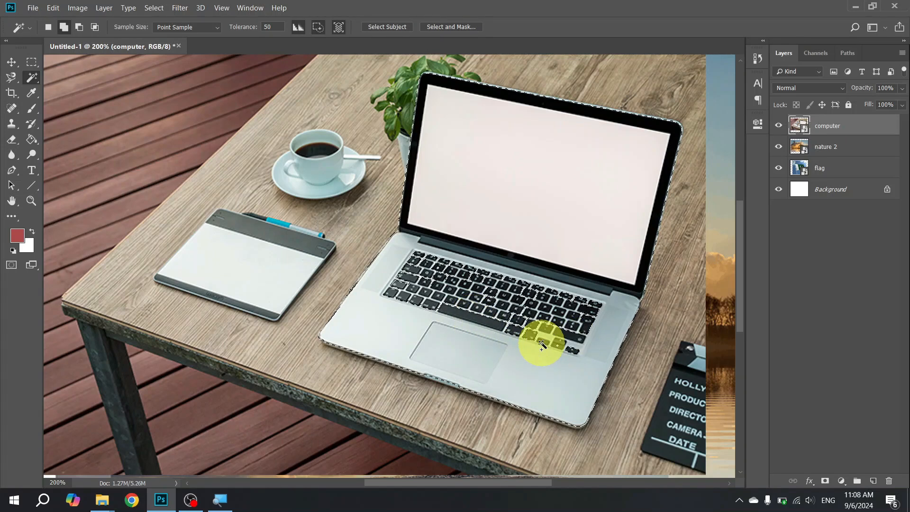
pyautogui.click(64, 27)
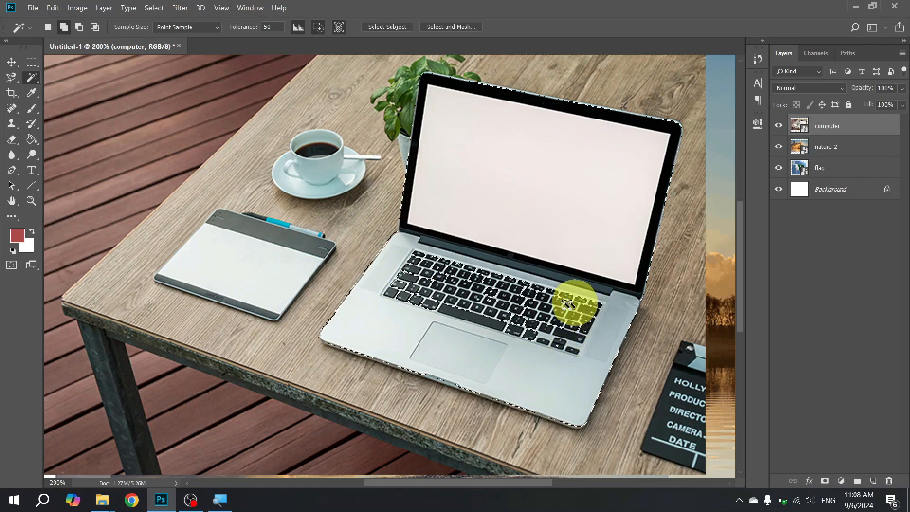
# Step: Copy the selected laptop to a new layer, then try moving the copy aside and undo the move
pyautogui.hotkey('ctrl', 'j')
pyautogui.click(477, 213)
pyautogui.press('v')
pyautogui.moveTo(477, 214); pyautogui.dragTo(217, 212)
pyautogui.hotkey('ctrl', 'z')
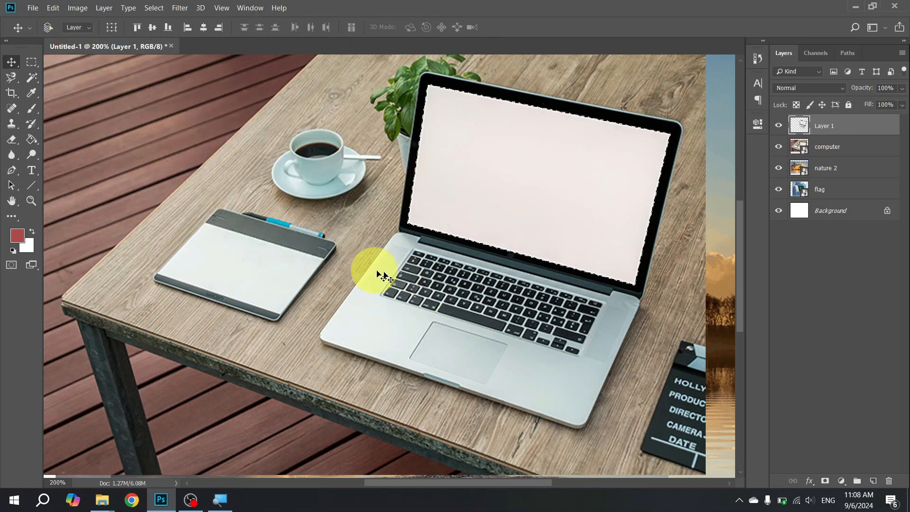
# Step: Clear the selection and brush over the laptop's screen, body and keyboard with the Quick Selection tool
pyautogui.click(31, 77)
pyautogui.click(65, 79)
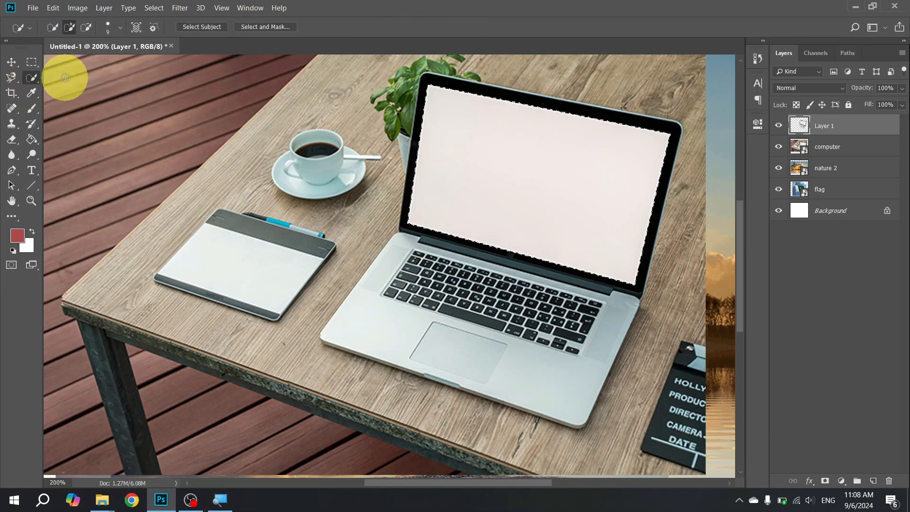
pyautogui.hotkey('ctrl', 'd')
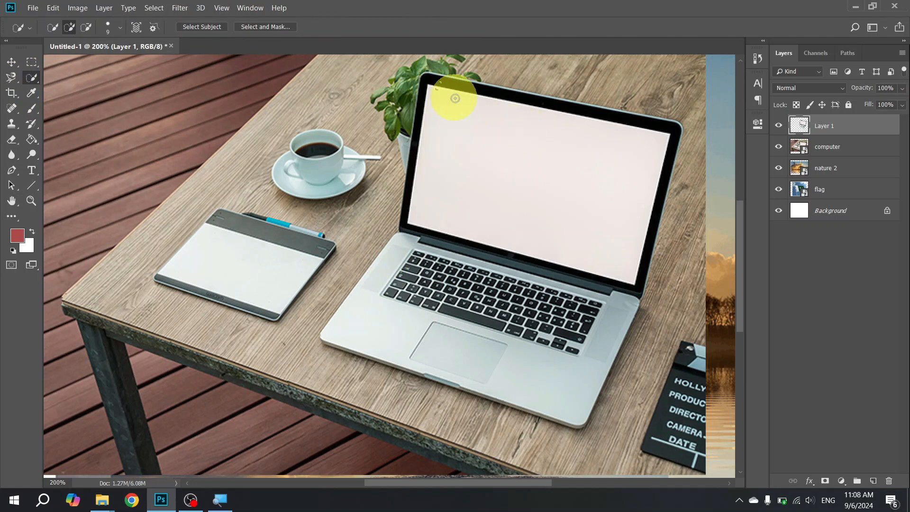
pyautogui.moveTo(554, 157)
pyautogui.mouseDown()
pyautogui.moveTo(576, 178)
pyautogui.moveTo(592, 226)
pyautogui.moveTo(598, 293)
pyautogui.moveTo(582, 335)
pyautogui.moveTo(561, 346)
pyautogui.moveTo(464, 351)
pyautogui.moveTo(460, 320)
pyautogui.moveTo(512, 323)
pyautogui.mouseUp()
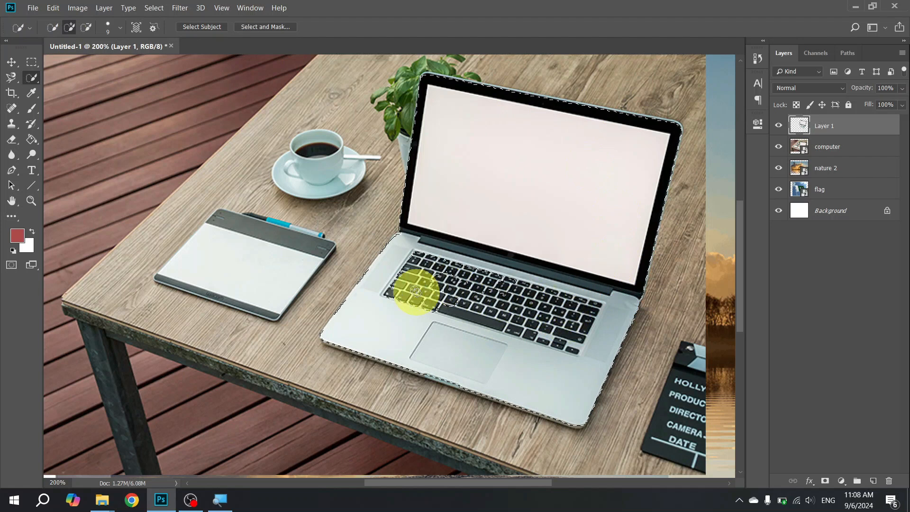
pyautogui.moveTo(409, 256); pyautogui.dragTo(502, 294)
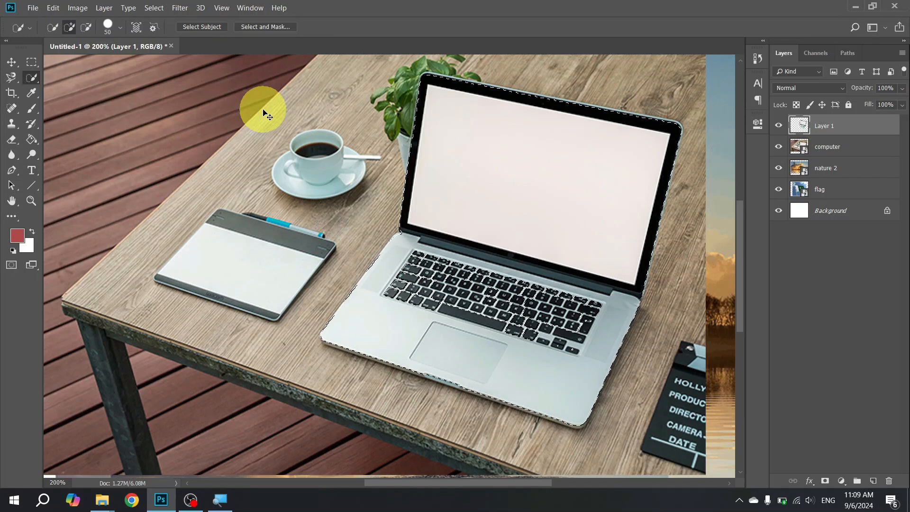
# Step: Copy the selected laptop to a new layer, move the copy beside the original, and delete that layer
pyautogui.hotkey('ctrl', 'j')
pyautogui.press('v')
pyautogui.moveTo(400, 173)
pyautogui.mouseDown()
pyautogui.moveTo(414, 179)
pyautogui.moveTo(290, 177)
pyautogui.moveTo(219, 150)
pyautogui.mouseUp()
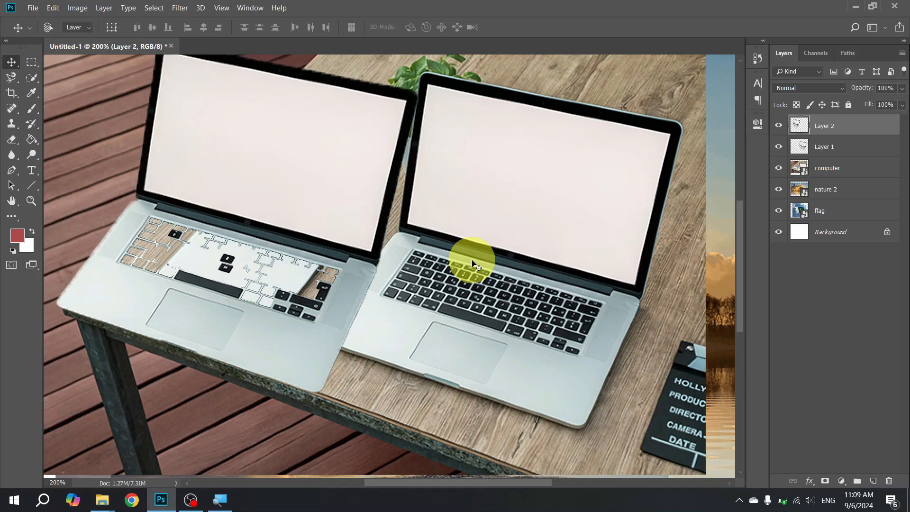
pyautogui.press('Delete')
# Step: Close the Untitled-1 document without saving its changes
pyautogui.hotkey('ctrl', '-')
pyautogui.hotkey('ctrl', '-')
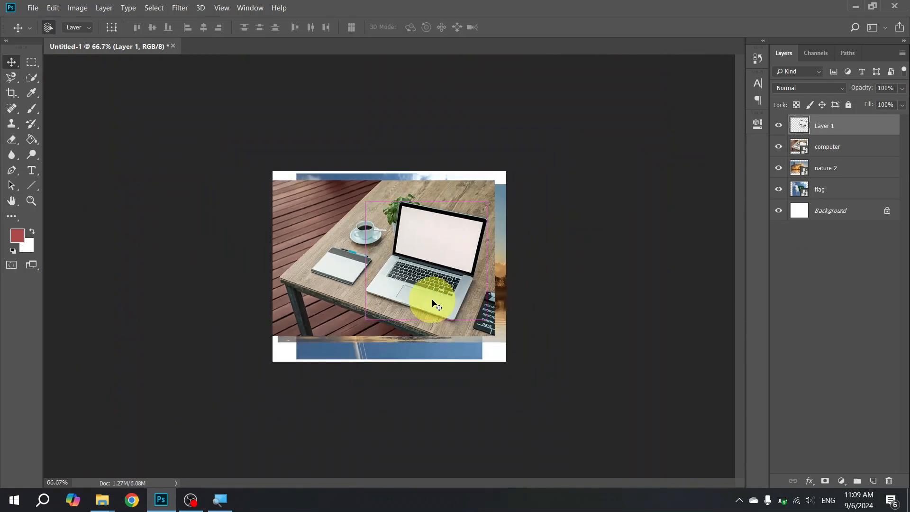
pyautogui.hotkey('ctrl', 'w')
pyautogui.press('n')
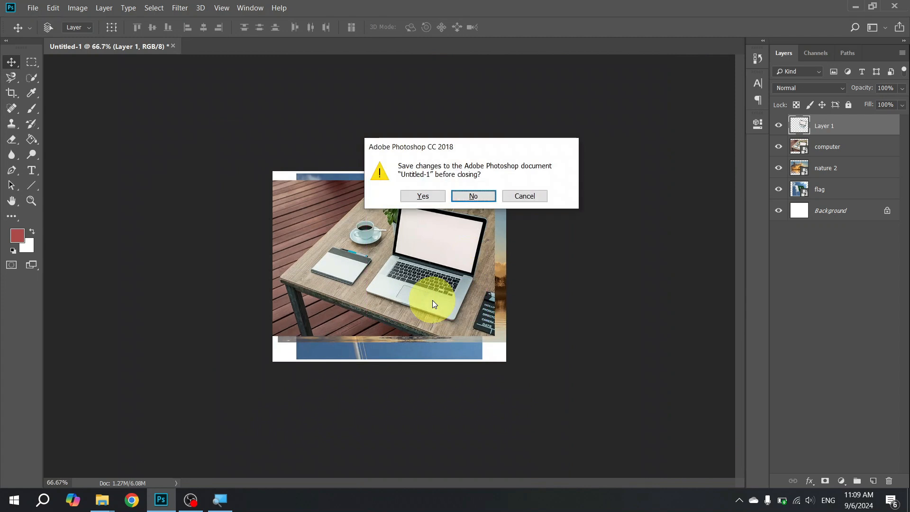
# Step: Open computer.jpg from the Images for Photoshop folder as its own document
pyautogui.hotkey('alt', 'Tab')
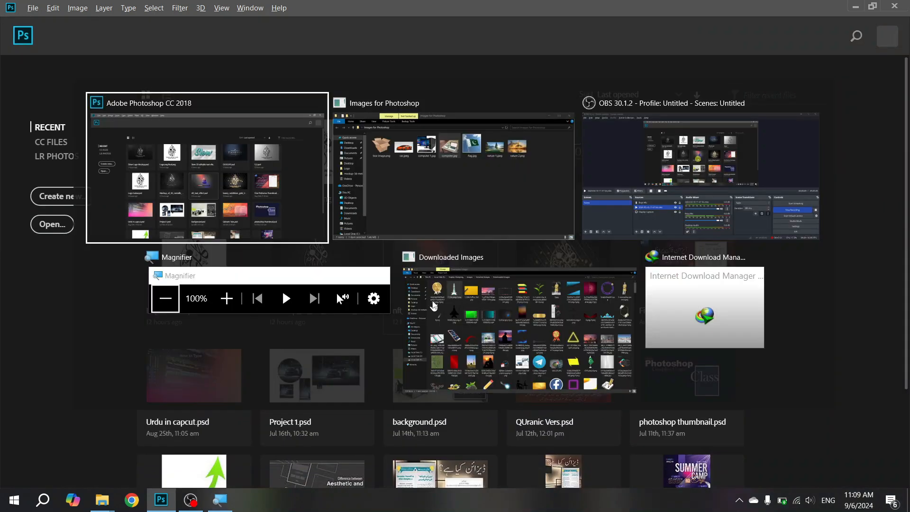
pyautogui.hotkey('alt', 'Tab')
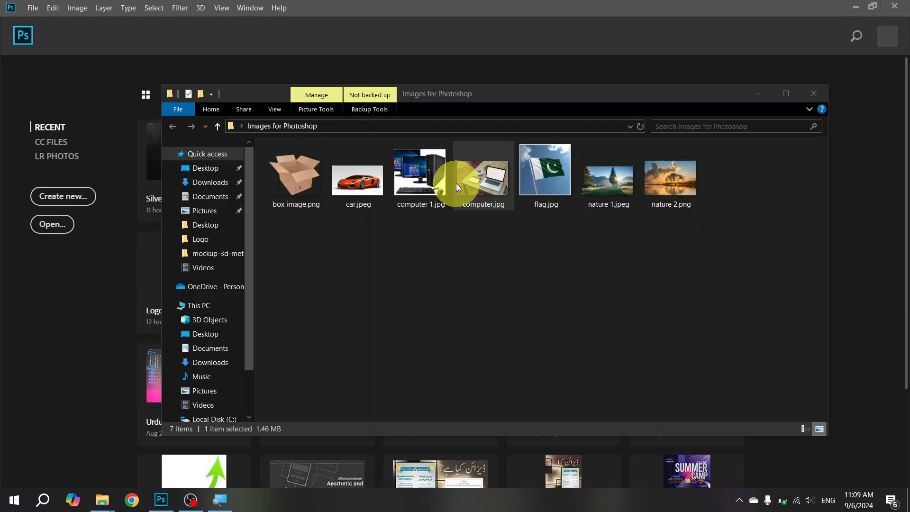
pyautogui.moveTo(470, 184); pyautogui.dragTo(434, 223)
pyautogui.hotkey('alt', 'Tab')
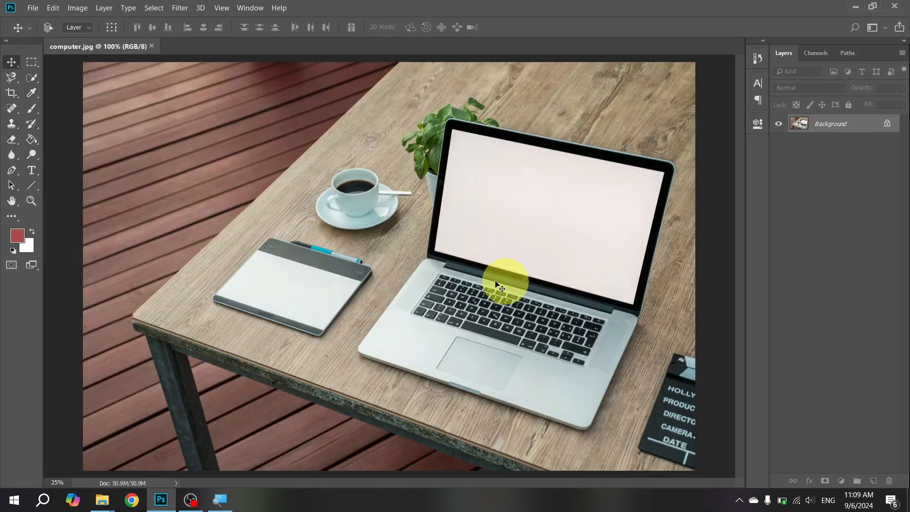
pyautogui.hotkey('ctrl', '-')
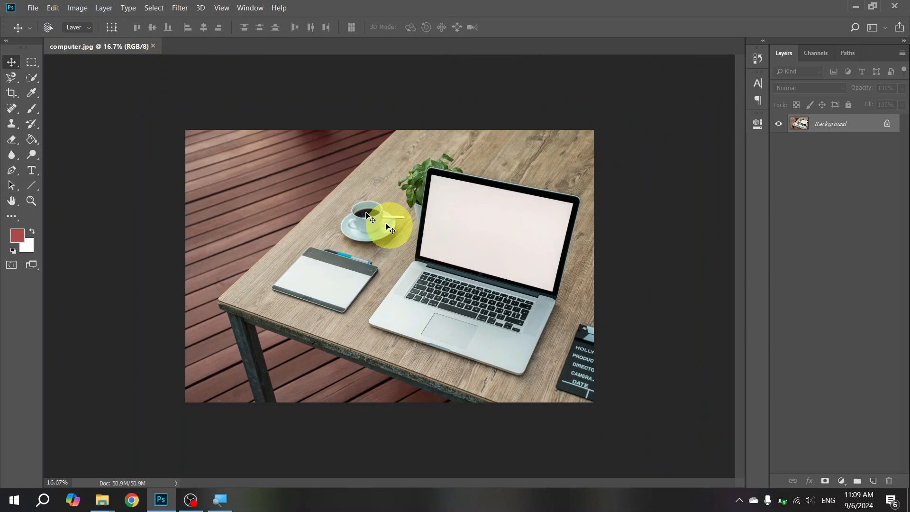
# Step: Select the wooden tabletop around the laptop with the Quick Selection tool and subtract the stray red deck planks
pyautogui.click(39, 78)
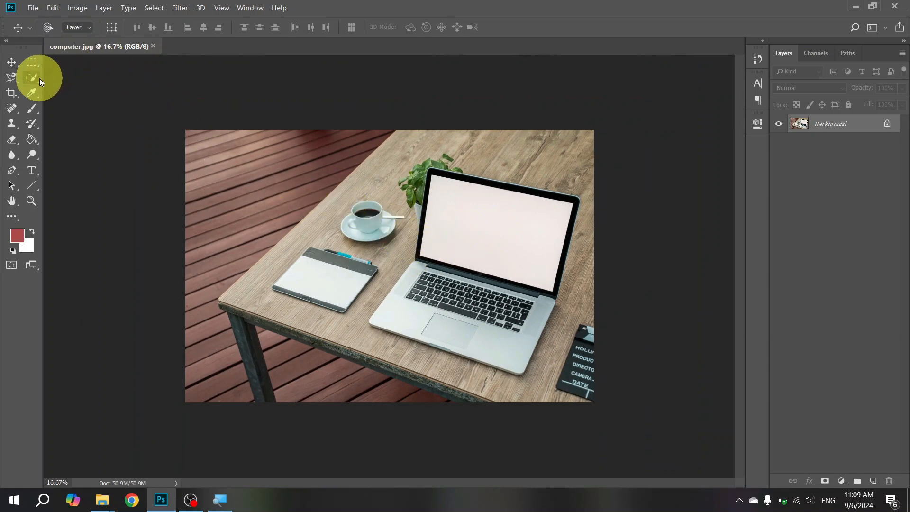
pyautogui.click(72, 79)
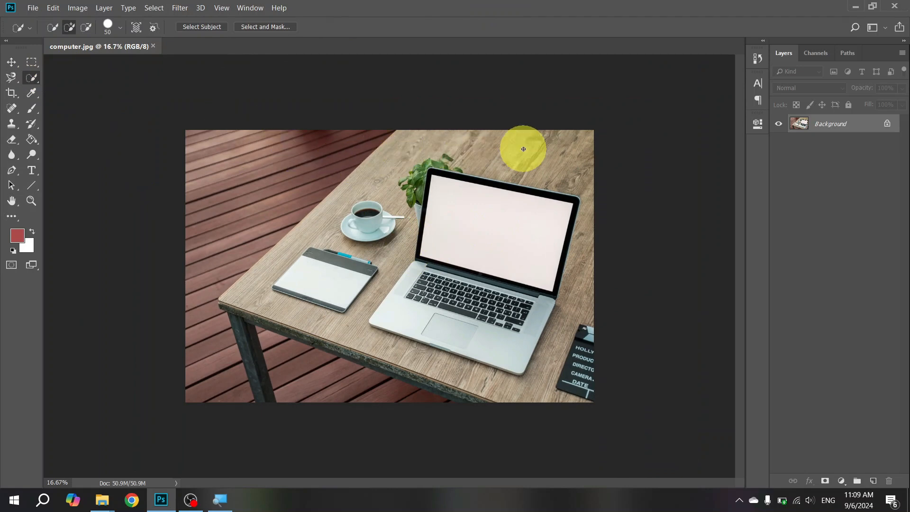
pyautogui.moveTo(531, 153)
pyautogui.mouseDown()
pyautogui.moveTo(457, 144)
pyautogui.moveTo(438, 155)
pyautogui.moveTo(427, 144)
pyautogui.moveTo(381, 173)
pyautogui.moveTo(348, 179)
pyautogui.moveTo(261, 286)
pyautogui.moveTo(266, 297)
pyautogui.moveTo(389, 348)
pyautogui.moveTo(526, 382)
pyautogui.moveTo(560, 356)
pyautogui.moveTo(586, 283)
pyautogui.mouseUp()
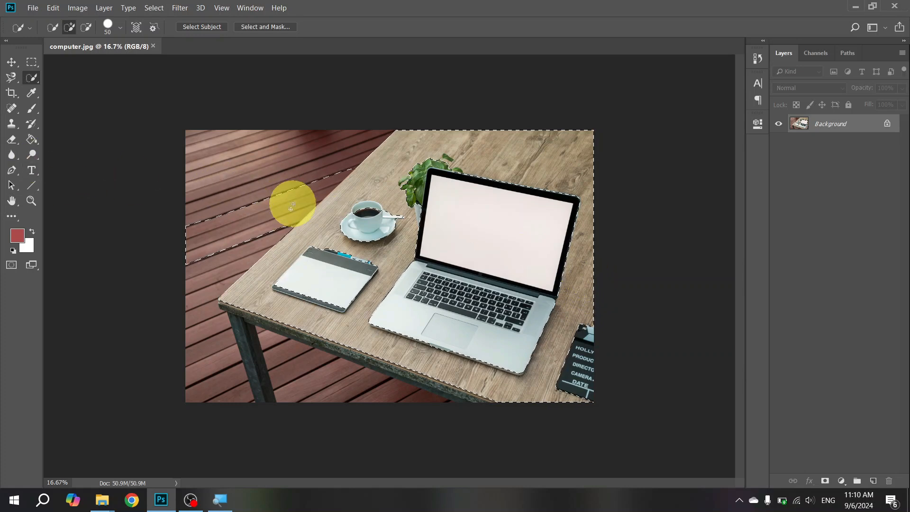
pyautogui.click(86, 27)
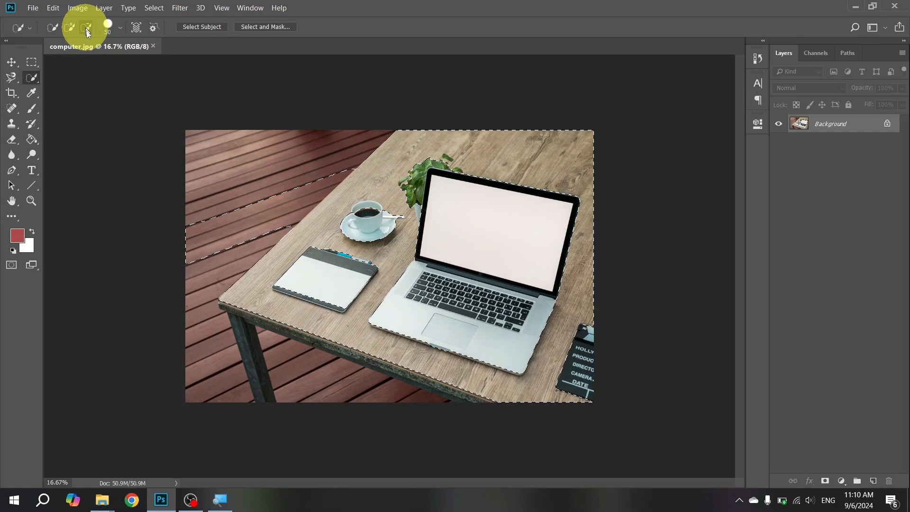
pyautogui.moveTo(321, 160)
pyautogui.mouseDown()
pyautogui.moveTo(309, 189)
pyautogui.moveTo(240, 253)
pyautogui.moveTo(294, 202)
pyautogui.moveTo(331, 183)
pyautogui.moveTo(306, 206)
pyautogui.moveTo(335, 184)
pyautogui.moveTo(305, 197)
pyautogui.mouseUp()
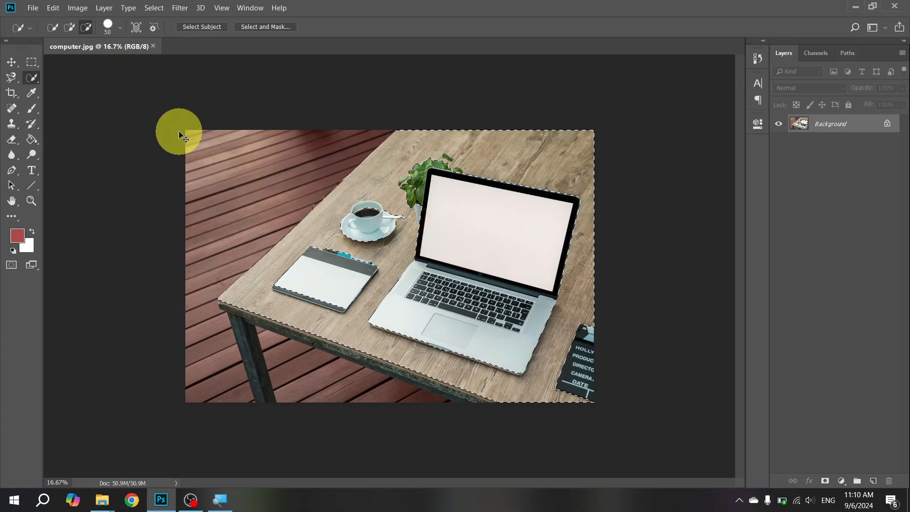
# Step: Copy the selected tabletop to a new layer and shift the copy slightly with the Move tool
pyautogui.hotkey('ctrl', 'j')
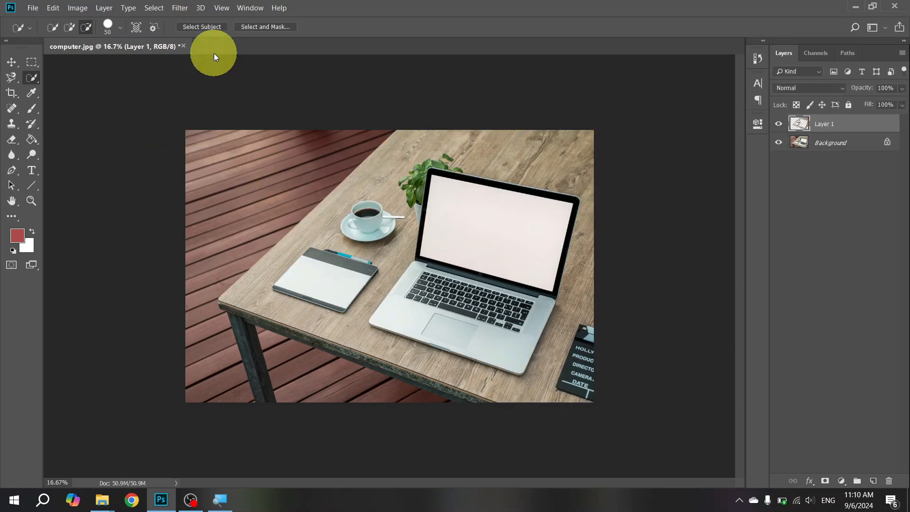
pyautogui.press('v')
pyautogui.moveTo(397, 248)
pyautogui.mouseDown()
pyautogui.moveTo(274, 205)
pyautogui.moveTo(284, 263)
pyautogui.moveTo(253, 294)
pyautogui.moveTo(243, 211)
pyautogui.moveTo(379, 234)
pyautogui.moveTo(382, 249)
pyautogui.moveTo(383, 224)
pyautogui.moveTo(359, 228)
pyautogui.moveTo(354, 251)
pyautogui.moveTo(349, 199)
pyautogui.moveTo(338, 241)
pyautogui.moveTo(286, 203)
pyautogui.moveTo(253, 214)
pyautogui.moveTo(332, 301)
pyautogui.moveTo(411, 274)
pyautogui.moveTo(411, 253)
pyautogui.mouseUp()
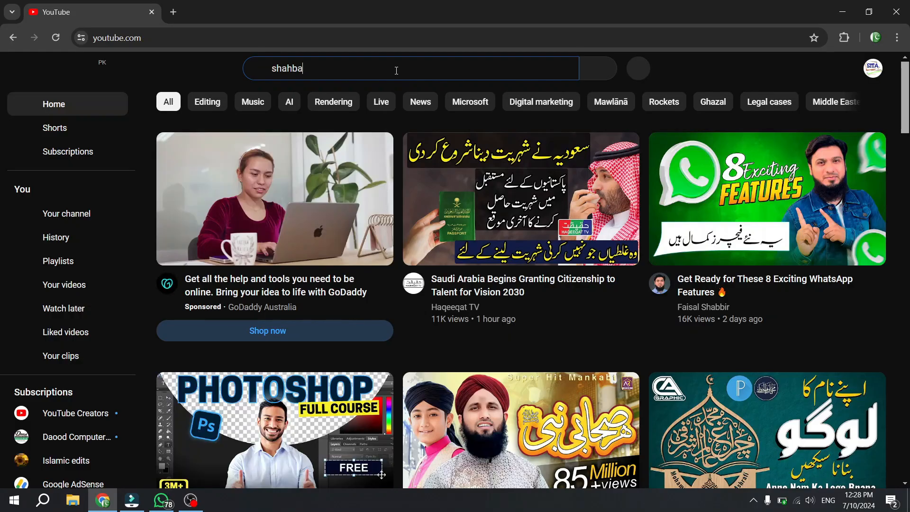
# Step: Search YouTube for "shahbaz it academy" and open the Shahbaz IT Academy channel
pyautogui.write('it academ')
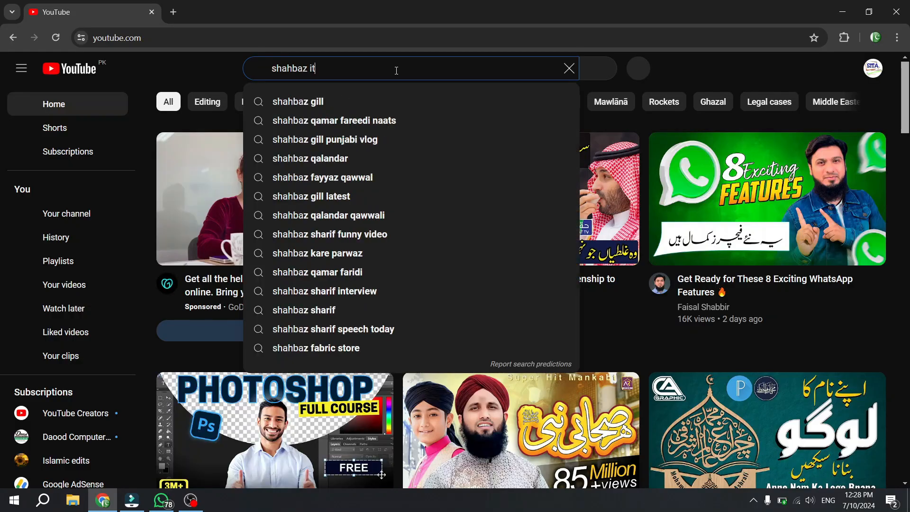
pyautogui.write('y')
pyautogui.press('Return')
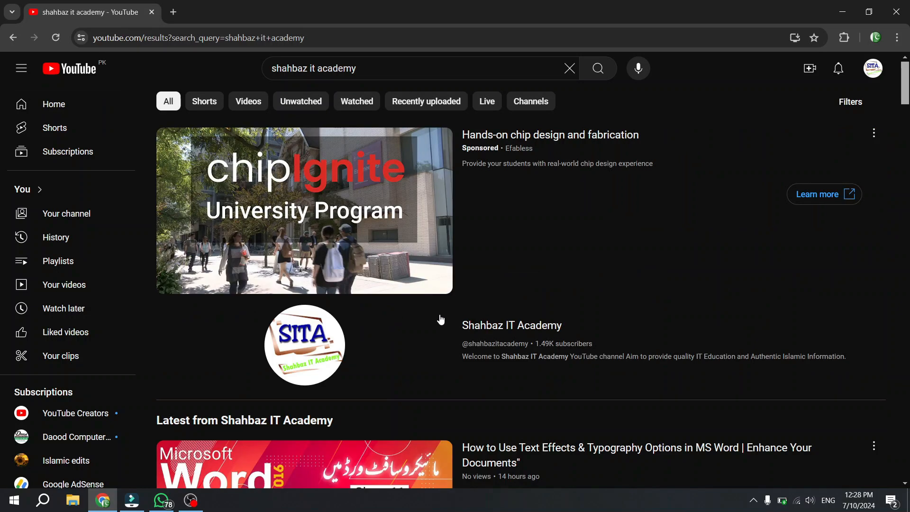
pyautogui.click(508, 326)
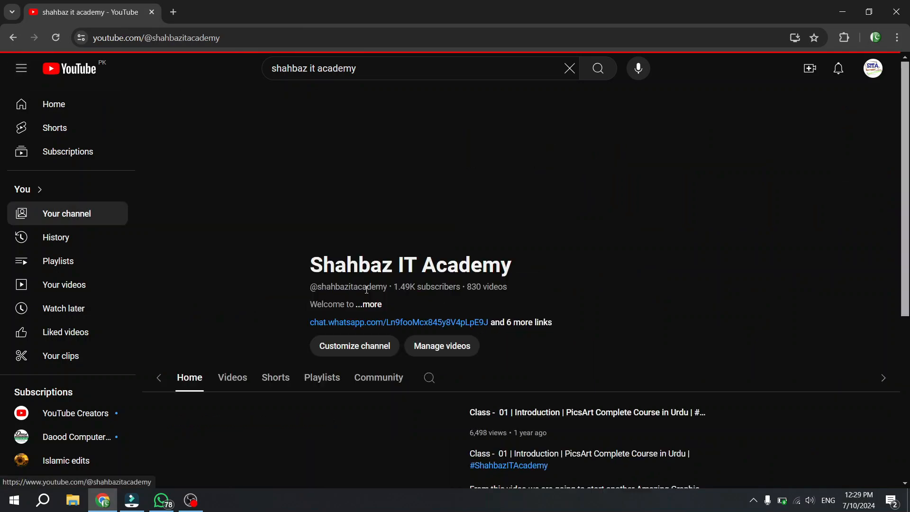
# Step: Open the channel's playlists and look through them down to the Microsoft Word 2016 courses
pyautogui.click(343, 326)
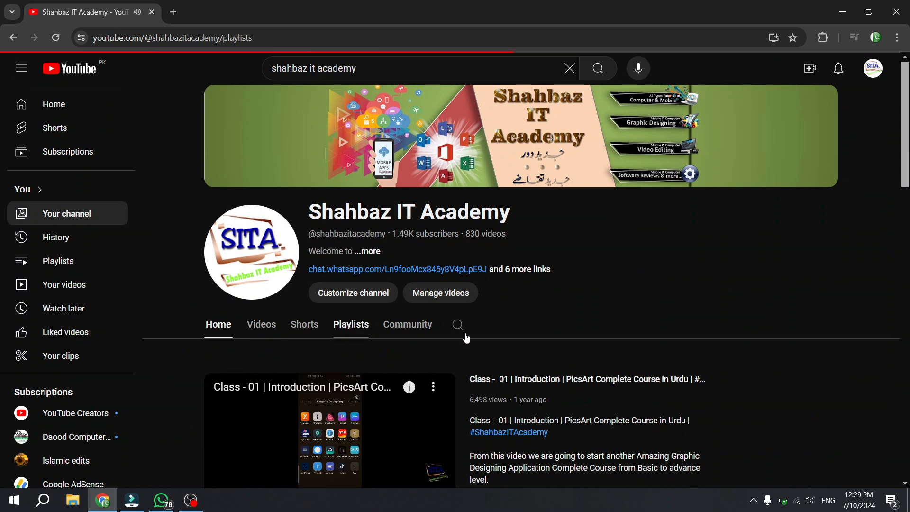
pyautogui.moveTo(898, 90); pyautogui.dragTo(905, 365)
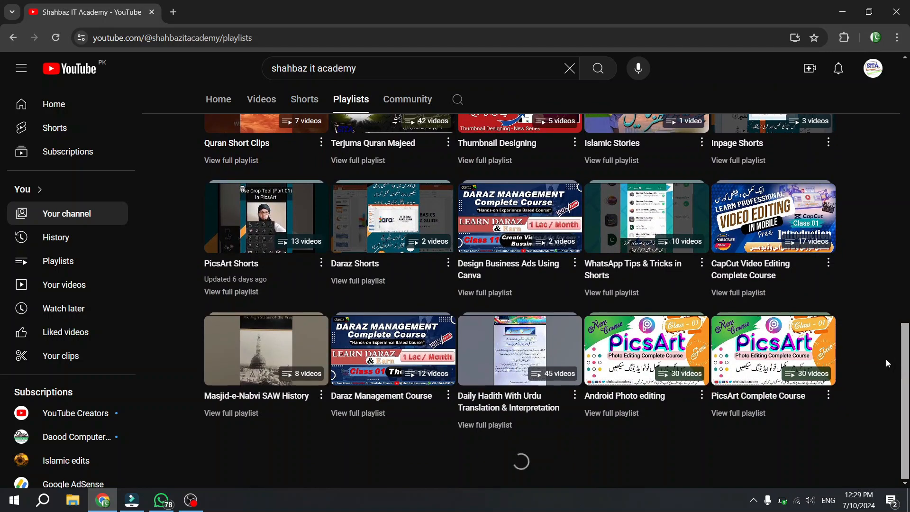
pyautogui.scroll(-3, 888, 363)
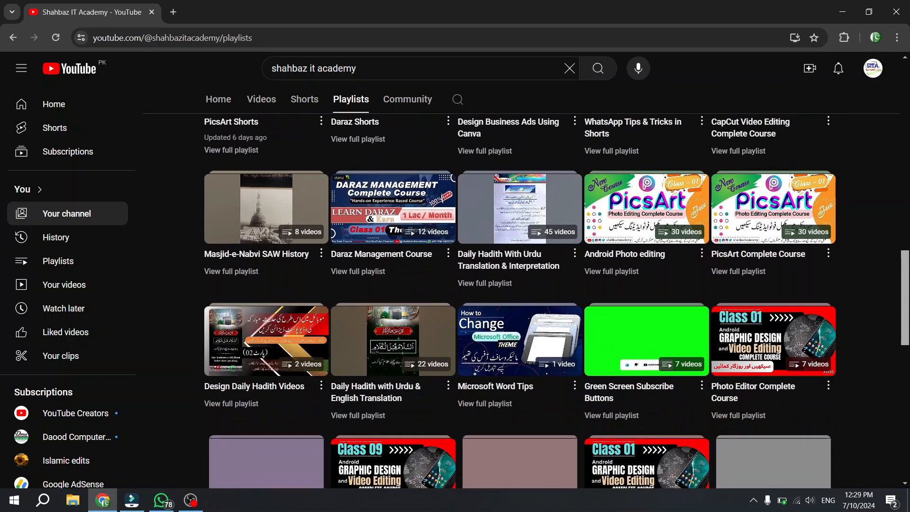
pyautogui.scroll(-3, 557, 296)
pyautogui.scroll(-7, 520, 298)
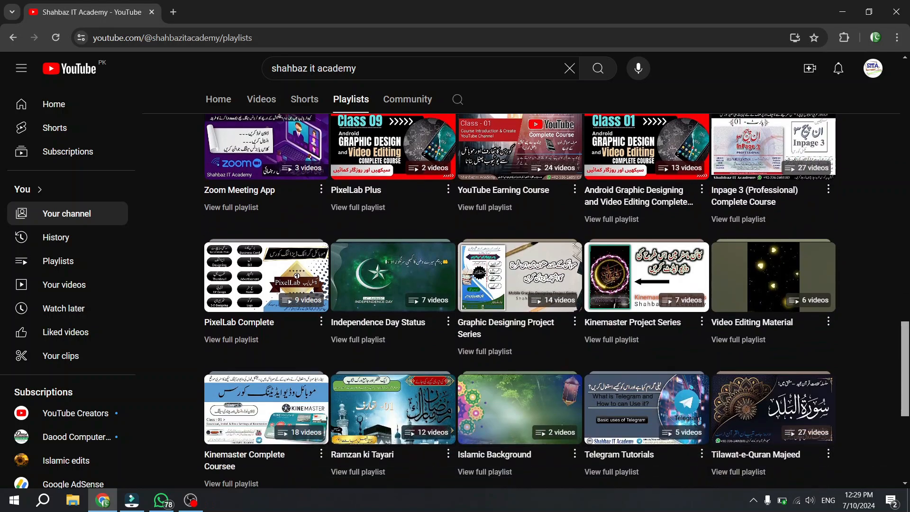
pyautogui.scroll(-1, 520, 298)
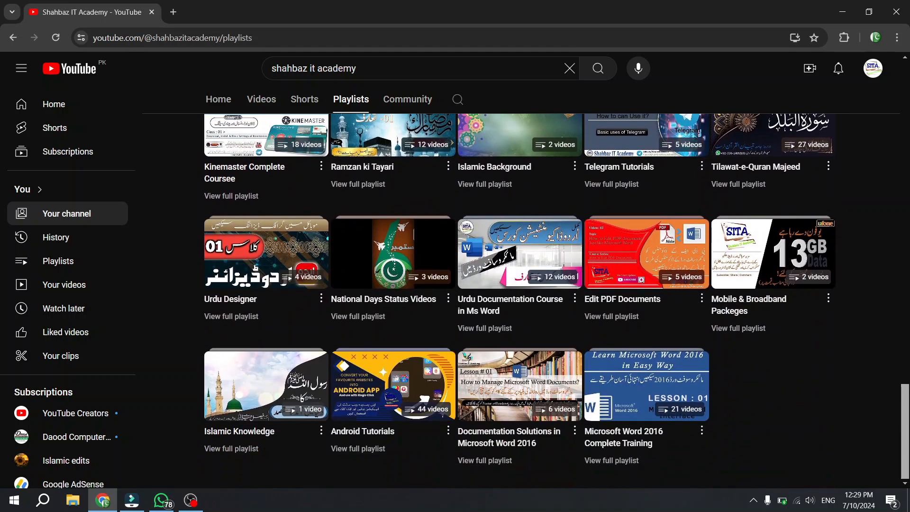